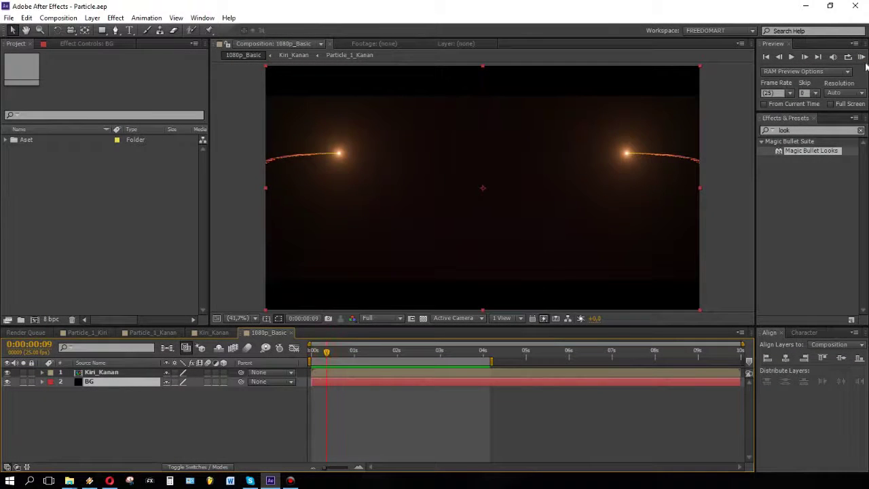
click(861, 58)
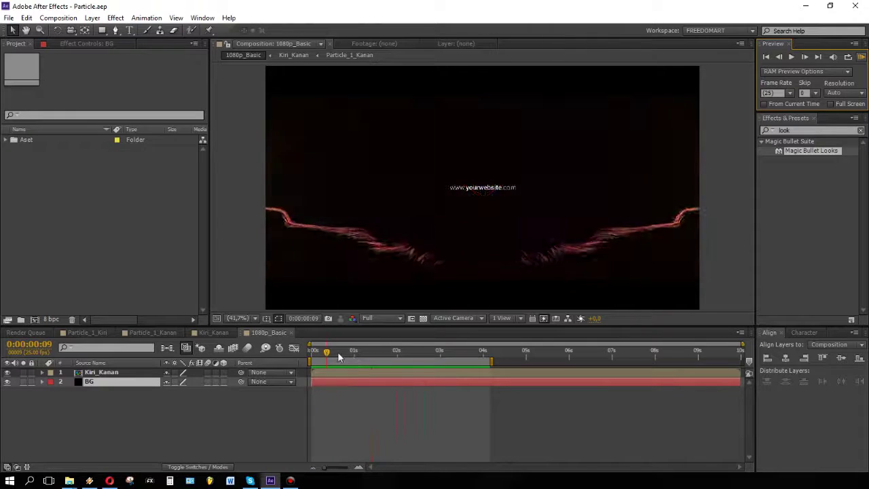
Stop the preview playback, leaving the File menu without choosing anything.
click(304, 361)
click(8, 17)
mouse_move(136, 29)
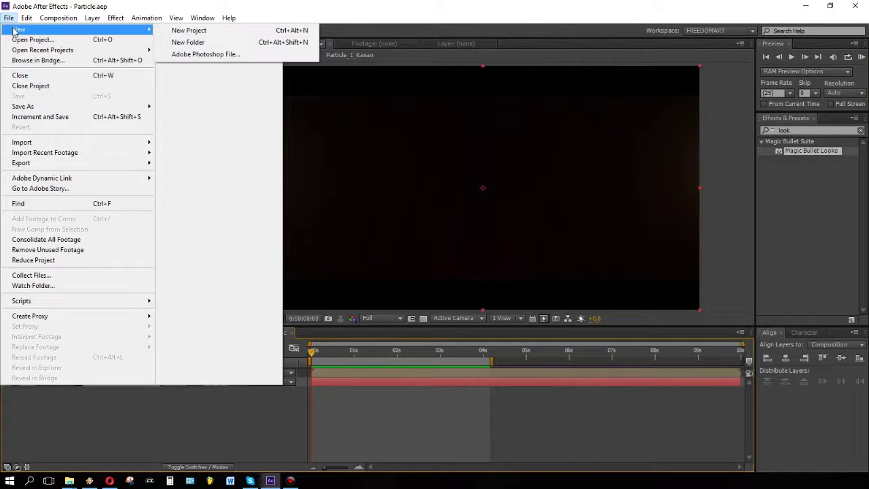
key(Escape)
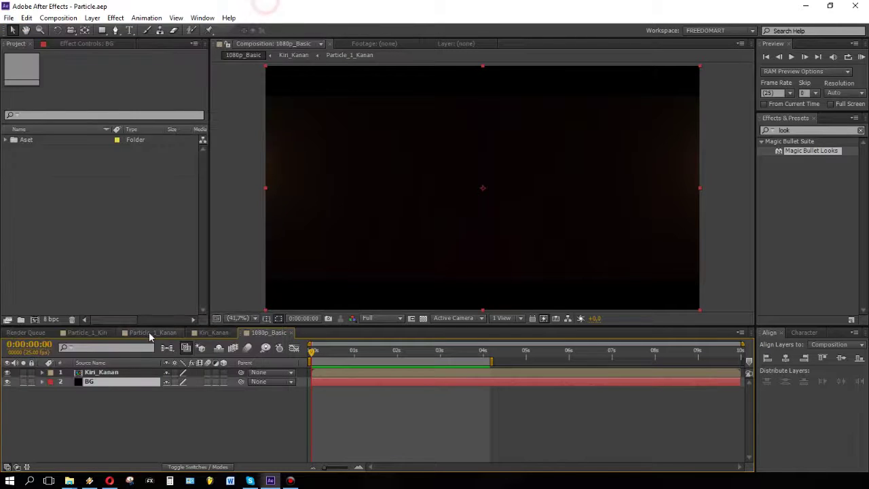
Create a composition named Tut with height 817 and a 5-second duration.
click(58, 18)
click(75, 29)
text(Tut)
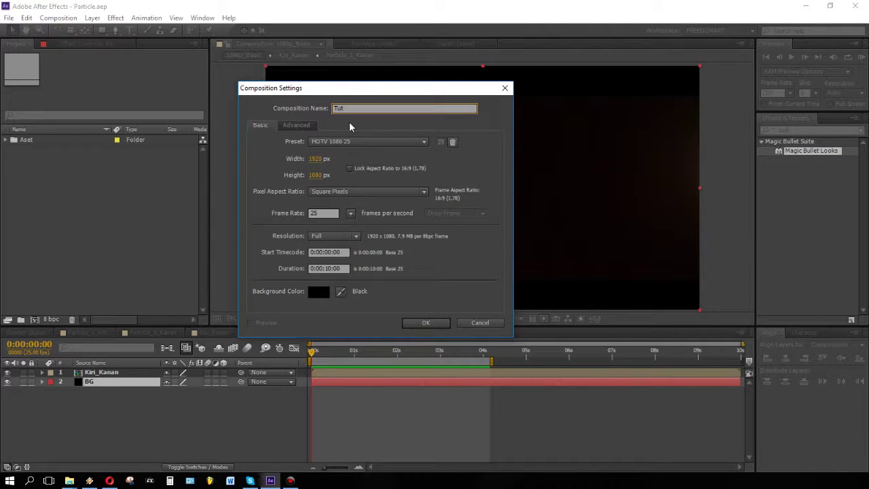
click(316, 176)
text(817)
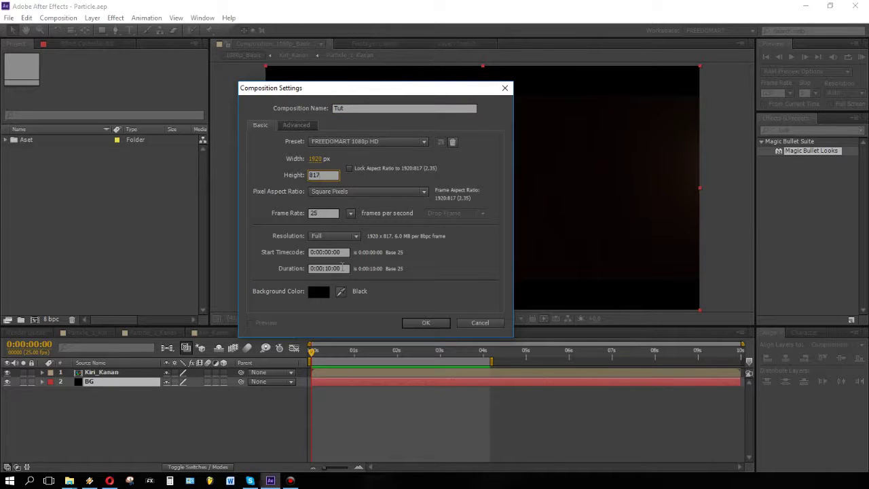
click(343, 269)
text(5)
click(425, 323)
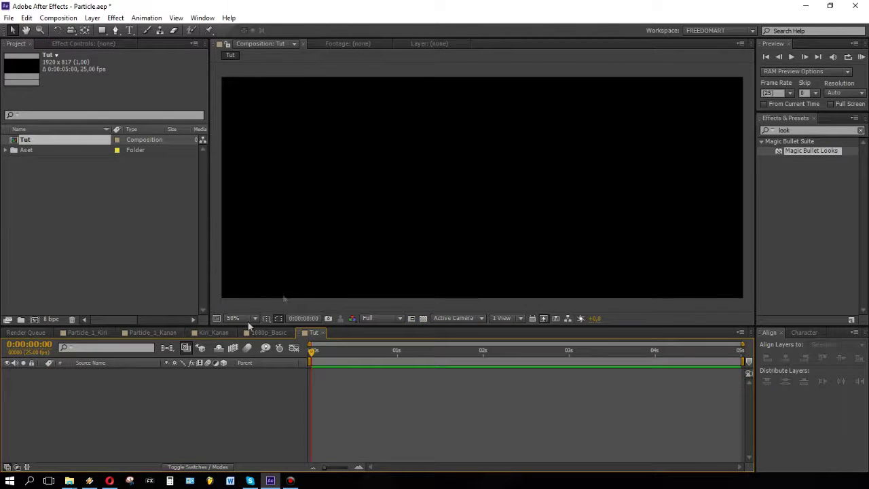
Add two solid layers to the Tut timeline, named BG and PT.
key(ctrl+y)
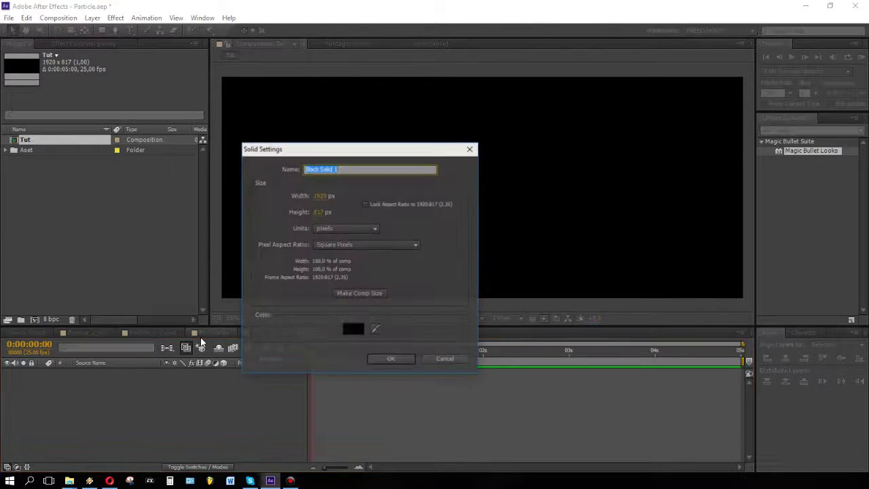
key(Escape)
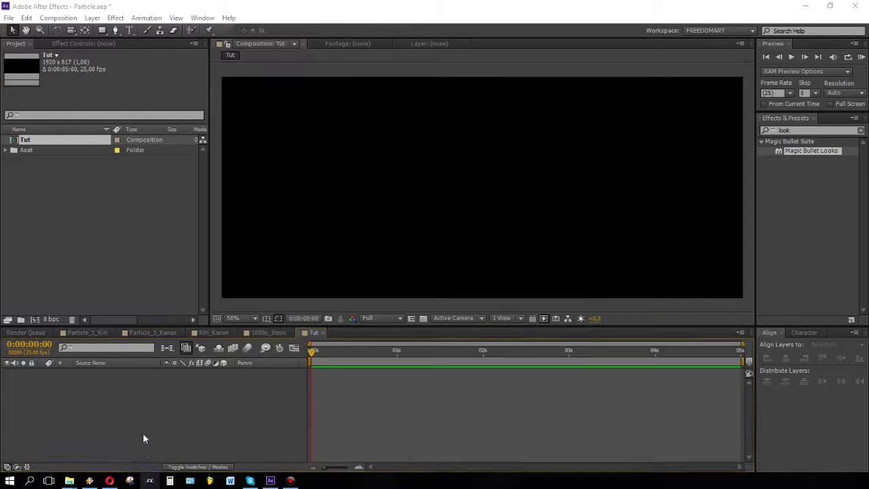
right_click(143, 438)
mouse_move(219, 313)
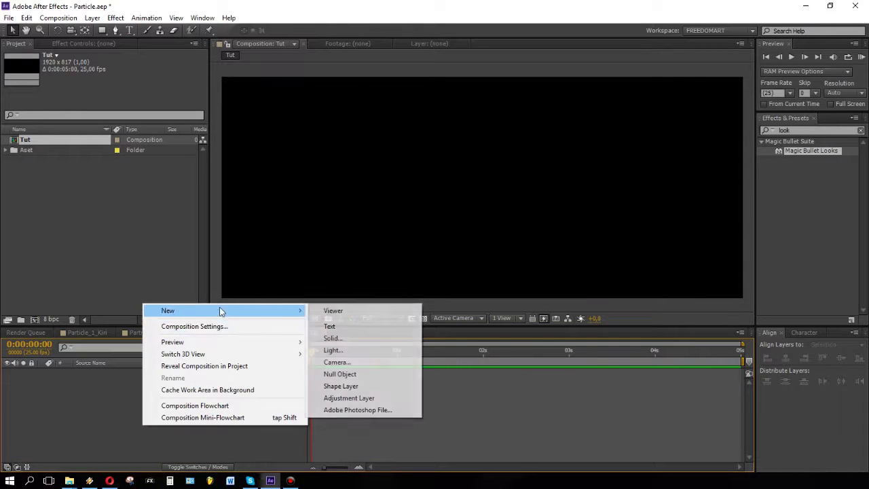
click(350, 326)
text(BG)
key(Return)
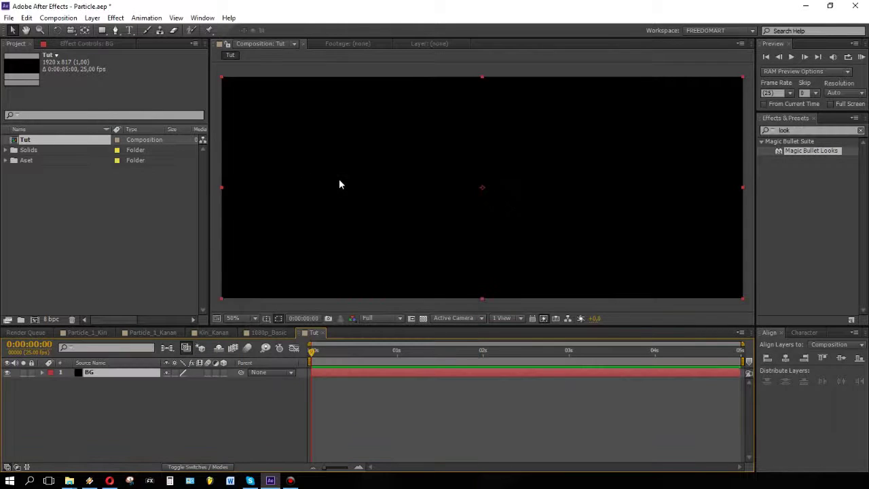
right_click(166, 404)
mouse_move(226, 291)
click(398, 320)
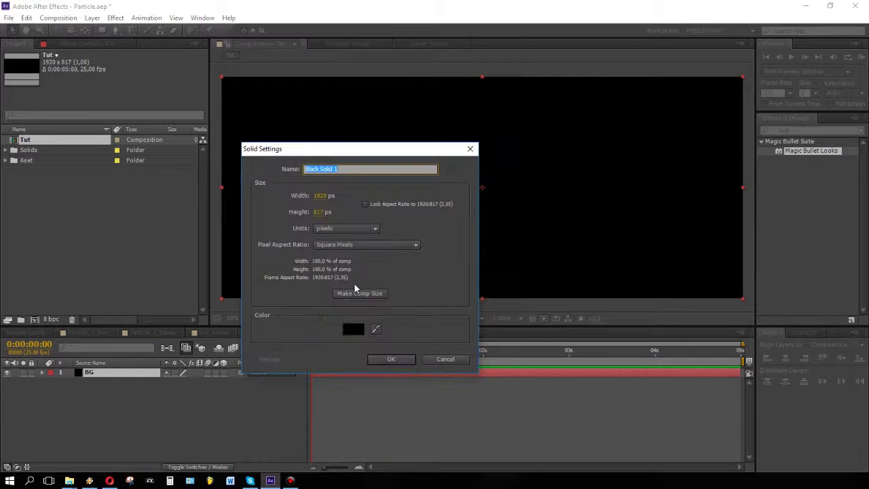
text(PT)
key(Return)
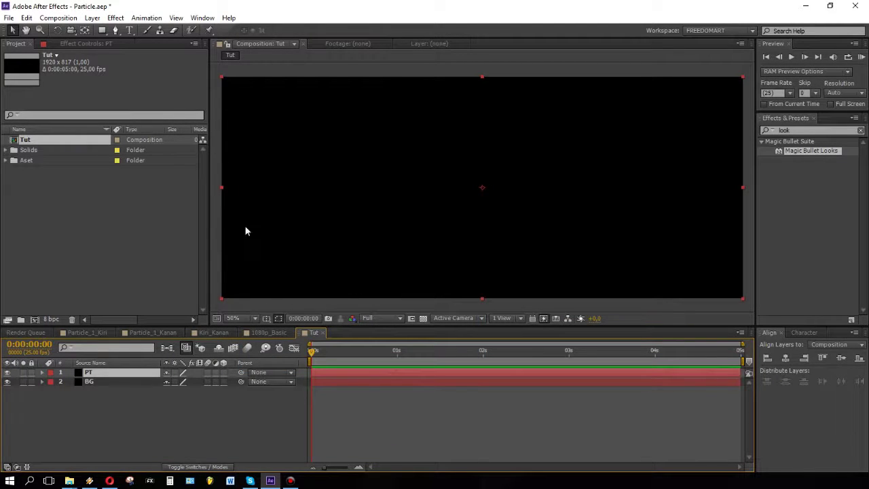
Add a third solid layer named Flare.
right_click(162, 418)
mouse_move(210, 308)
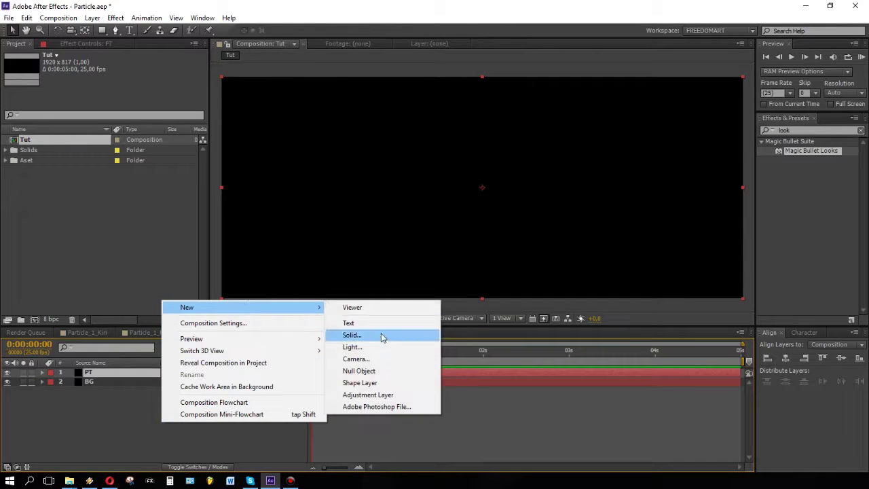
click(352, 335)
text(re)
key(Return)
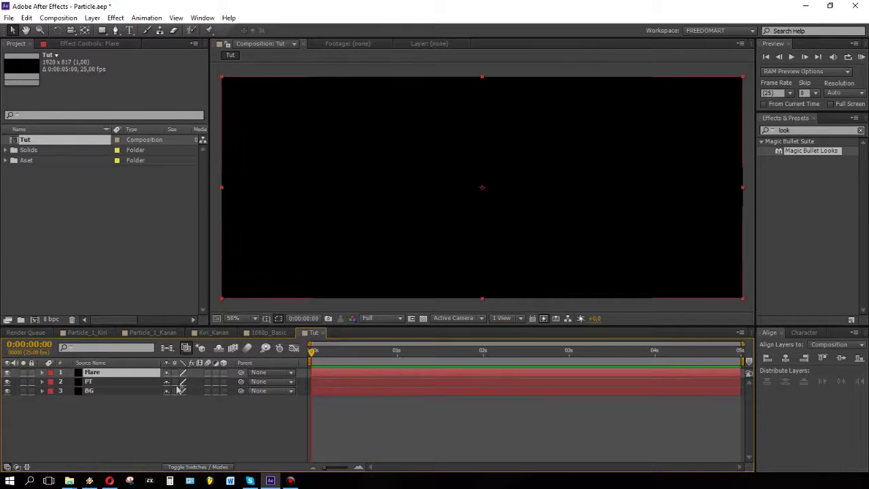
Start adding a new light layer to the composition.
right_click(156, 418)
mouse_move(239, 305)
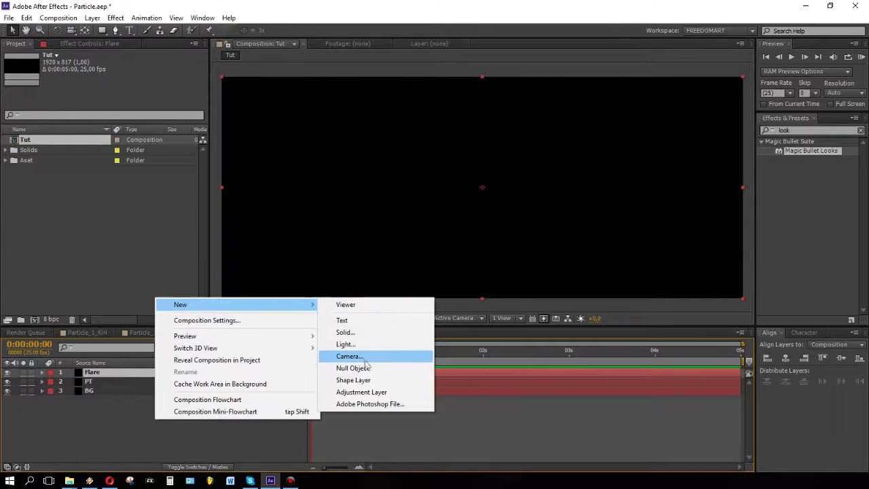
click(380, 344)
text(Emitter)
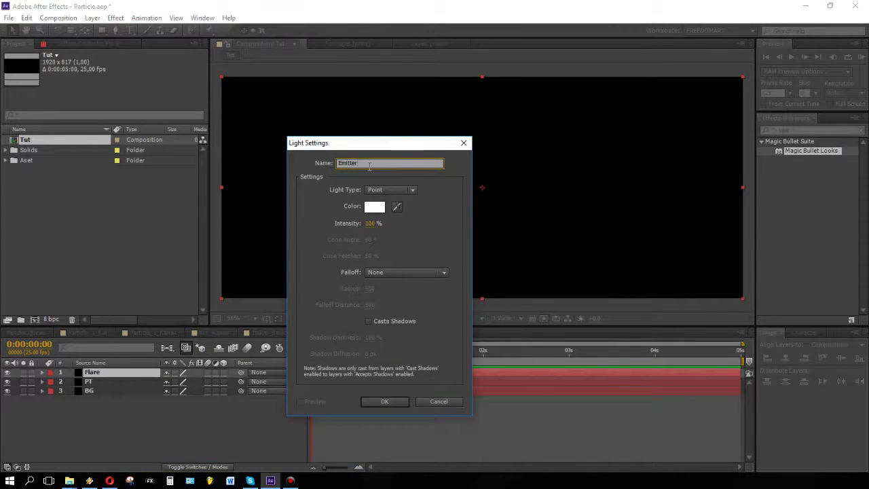
Confirm the point light named Emitter, then select the Flare layer.
key(Return)
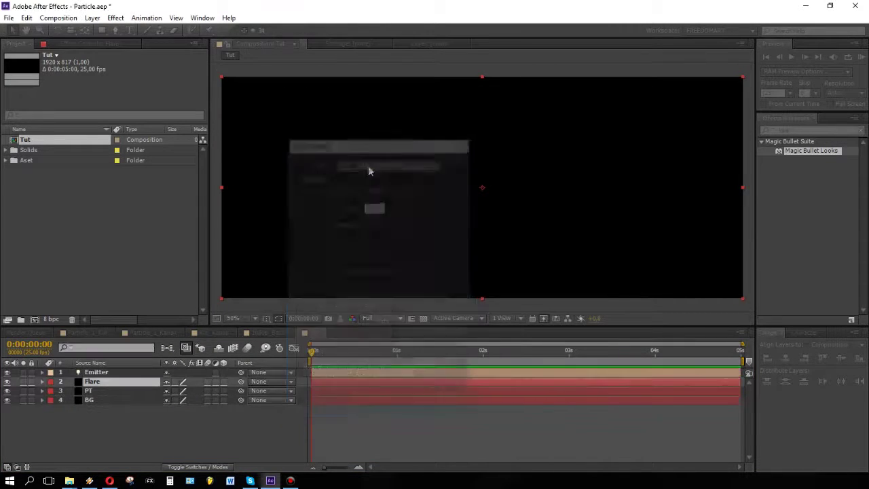
click(113, 383)
click(118, 373)
click(112, 382)
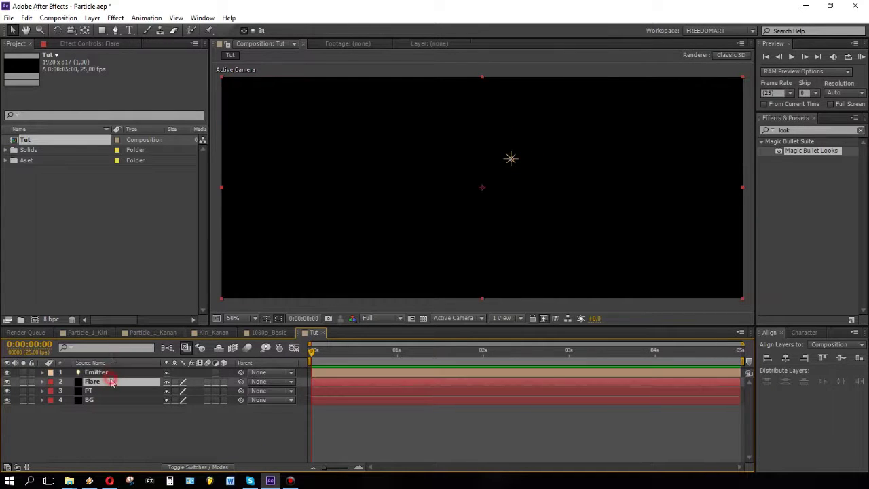
Apply Optical Flares to Flare, clearing all default elements and adding a single Glow.
click(116, 19)
mouse_move(189, 417)
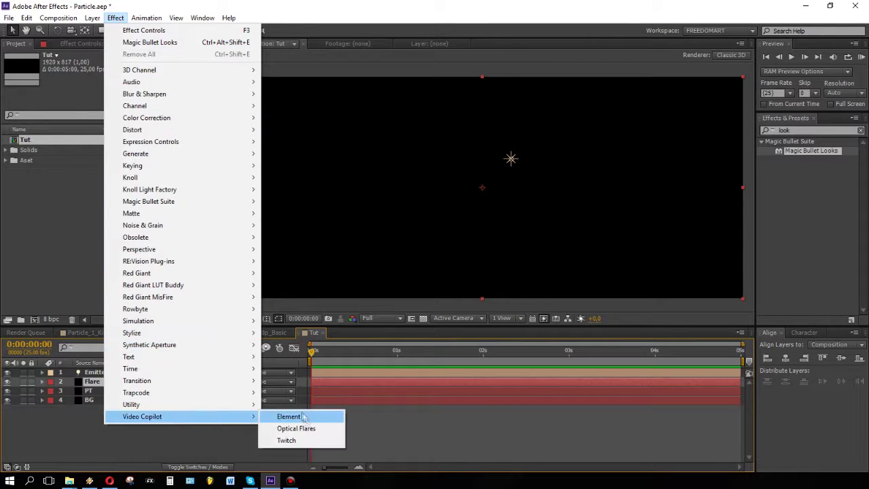
click(299, 428)
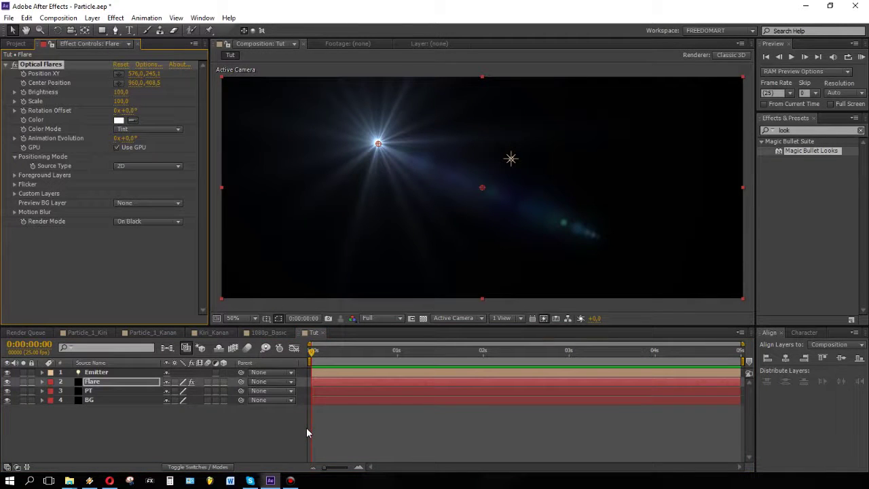
click(145, 65)
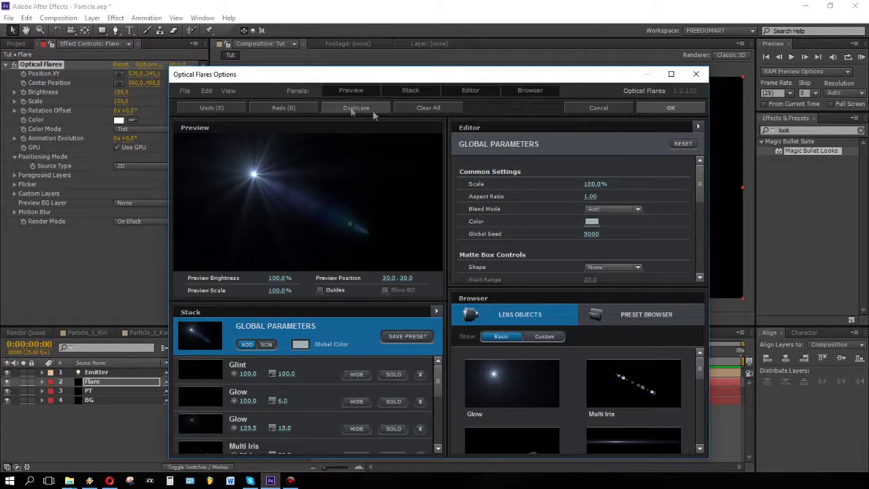
click(428, 107)
click(409, 283)
click(509, 380)
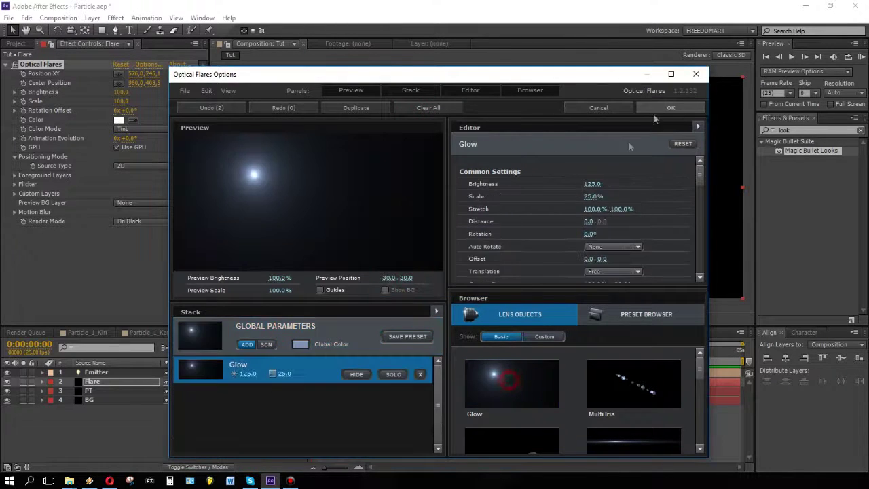
click(669, 108)
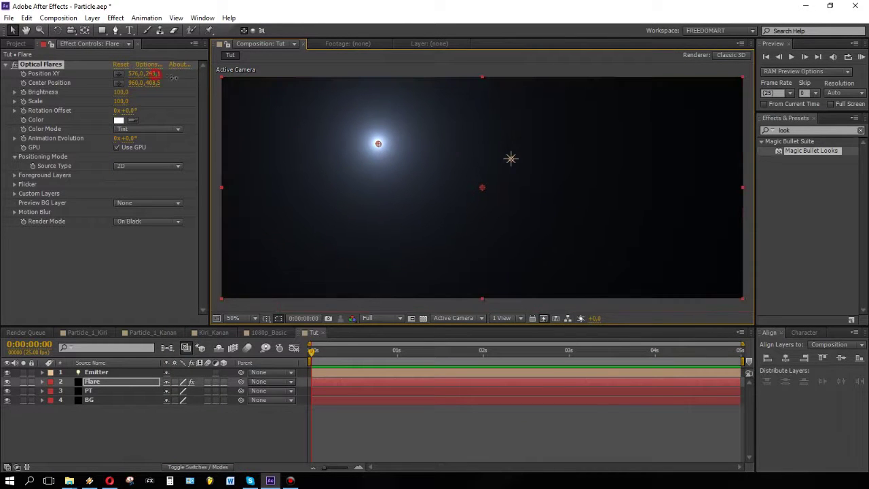
Move the glow lower, set flare Brightness to 50, and preview at Half resolution.
mouse_move(378, 144)
mouse_down()
mouse_move(375, 180)
mouse_move(398, 178)
mouse_up()
click(123, 92)
text(50)
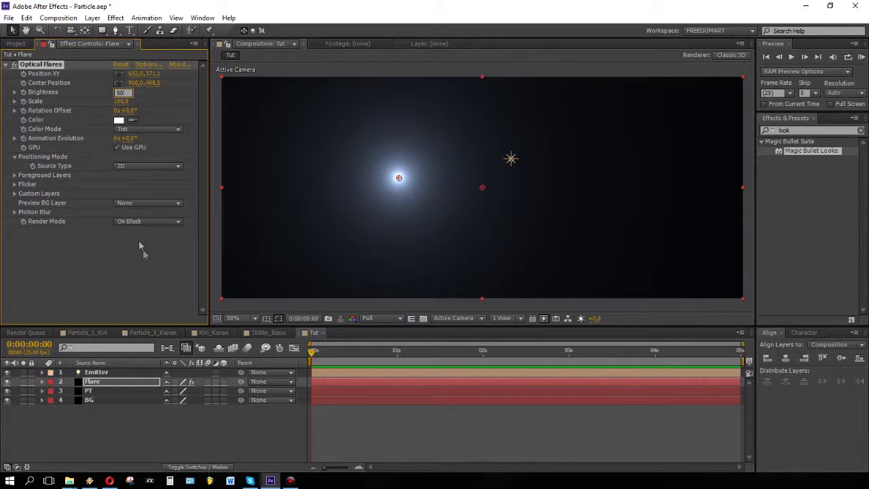
click(155, 283)
click(382, 318)
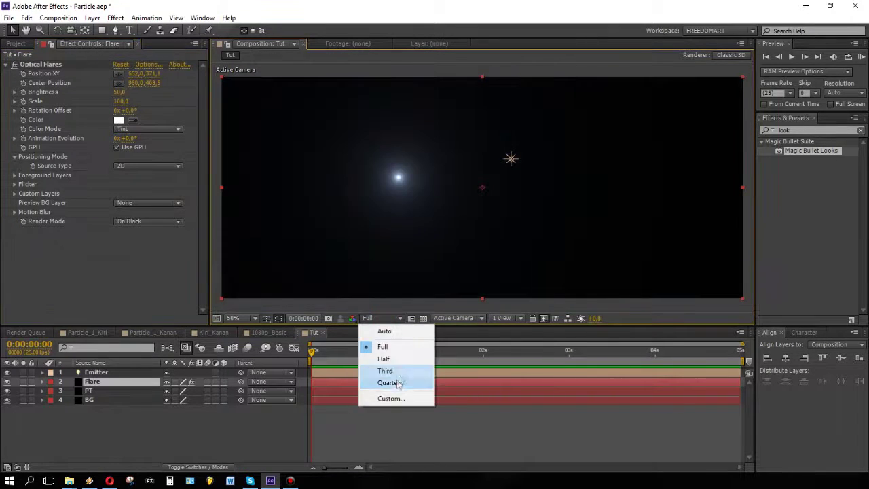
click(384, 359)
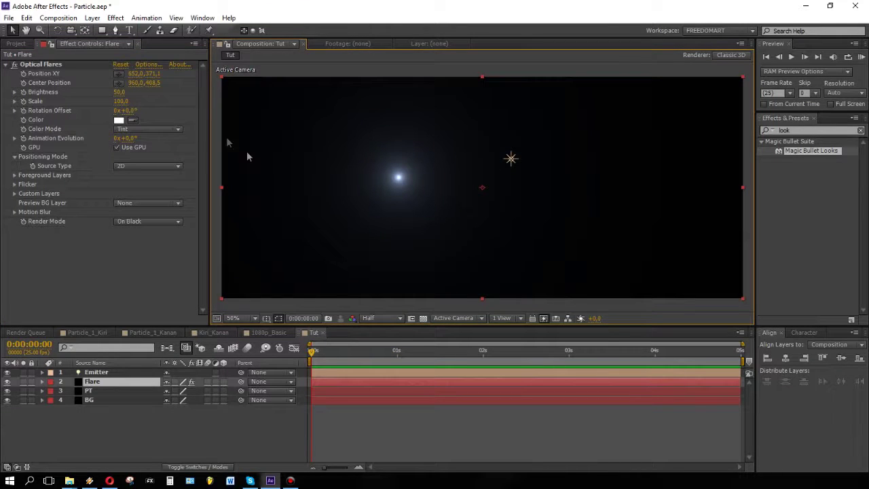
Set the flare's Source Type to Track Lights so it follows the Emitter.
click(146, 165)
click(158, 202)
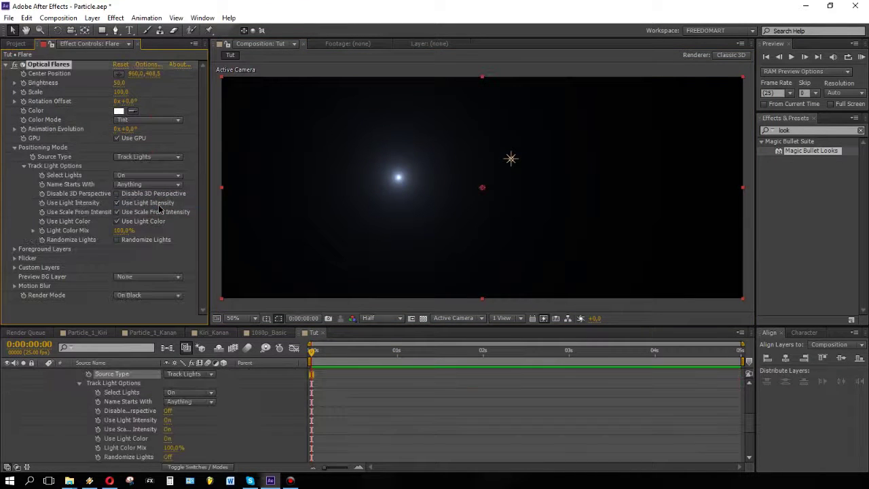
scroll(62, 389, up, 3)
scroll(63, 389, up, 3)
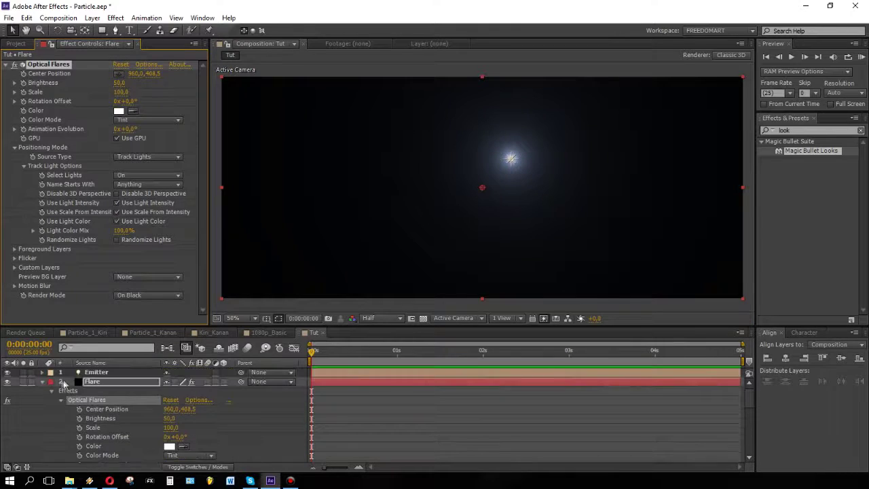
click(42, 382)
click(101, 419)
click(88, 391)
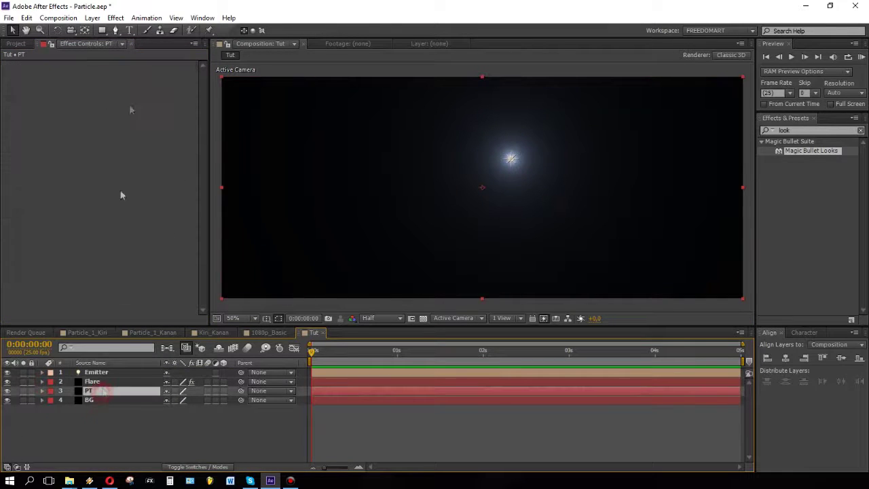
Apply Trapcode Particular to the PT layer and switch to the Pen tool.
click(115, 18)
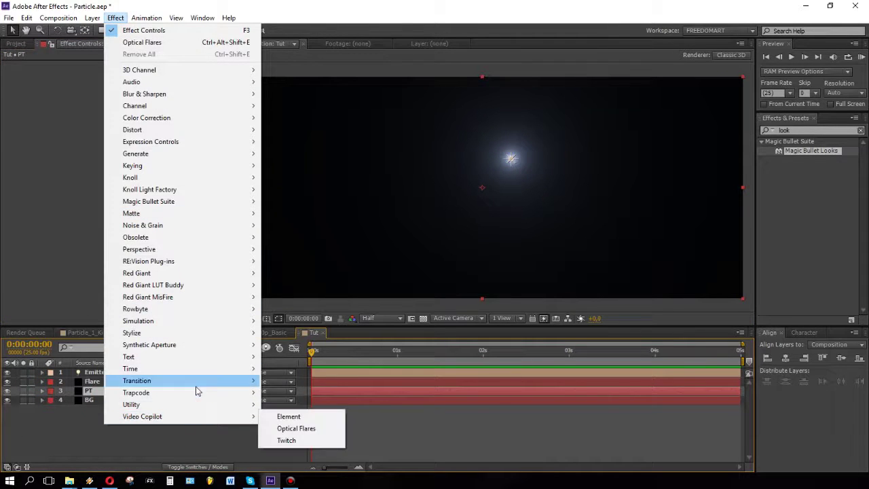
mouse_move(220, 400)
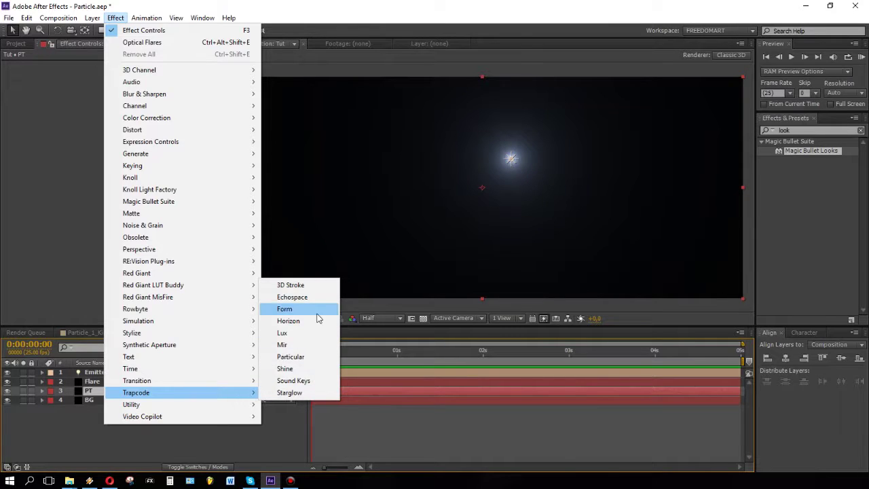
click(313, 357)
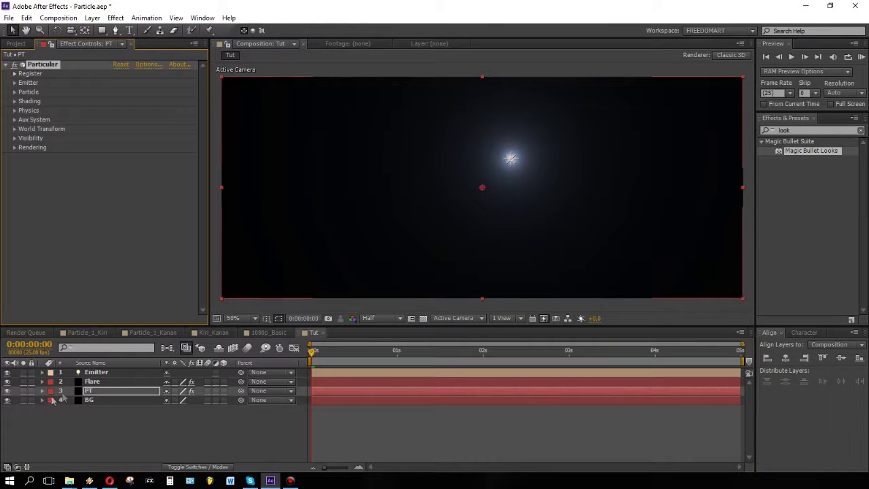
click(115, 31)
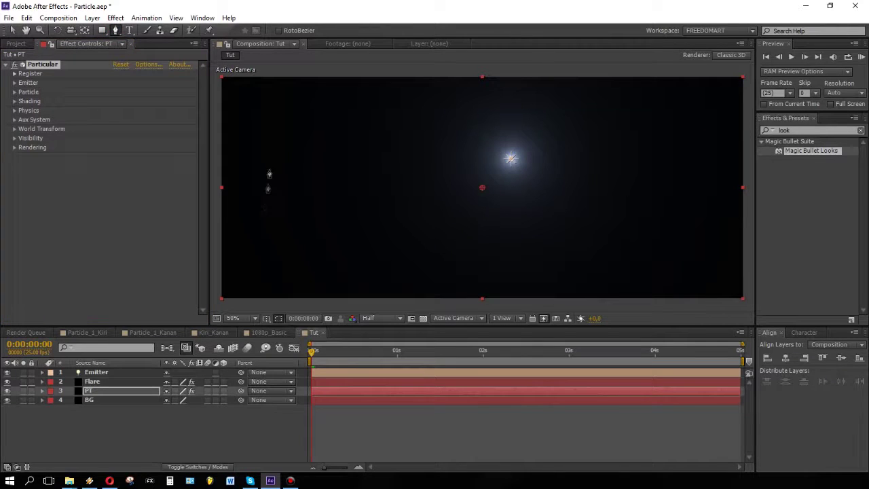
key(comma)
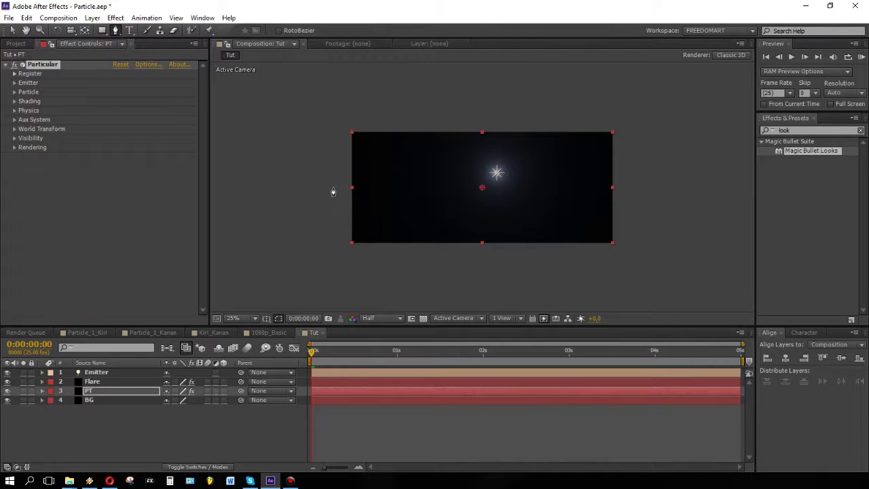
Draw a three-point S-curve mask on PT beyond both frame edges and refine its handles.
click(341, 184)
drag(491, 197, 529, 237)
drag(631, 197, 646, 174)
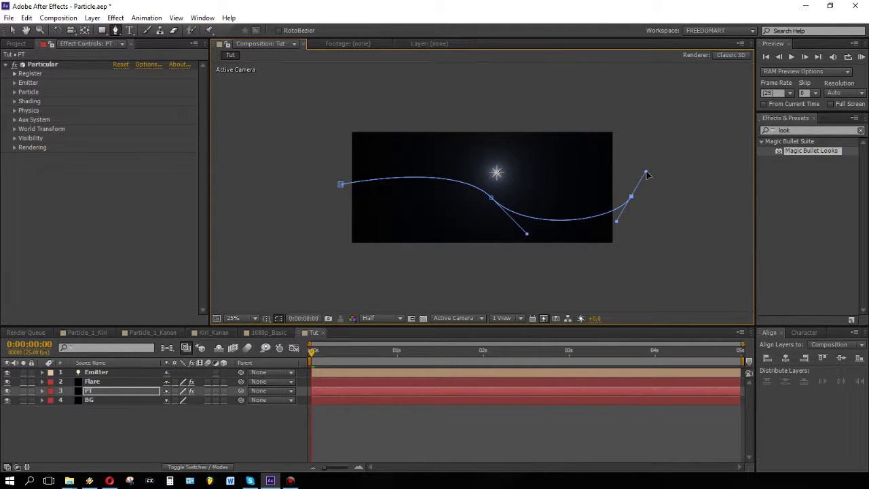
click(14, 30)
drag(341, 184, 317, 192)
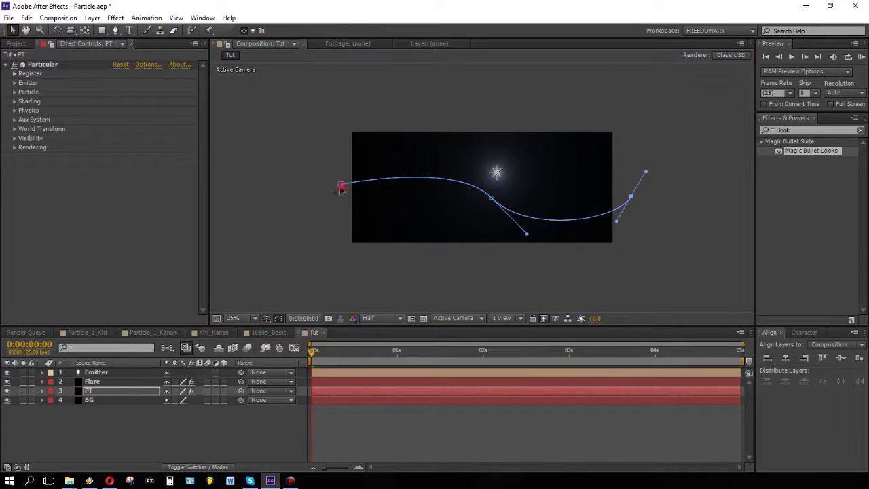
drag(455, 161, 446, 134)
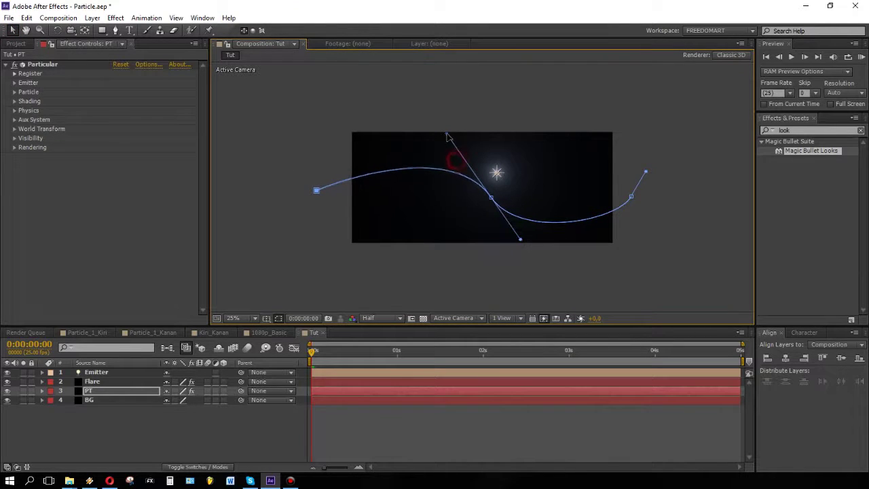
mouse_move(633, 199)
mouse_down()
mouse_move(638, 163)
mouse_move(651, 165)
mouse_up()
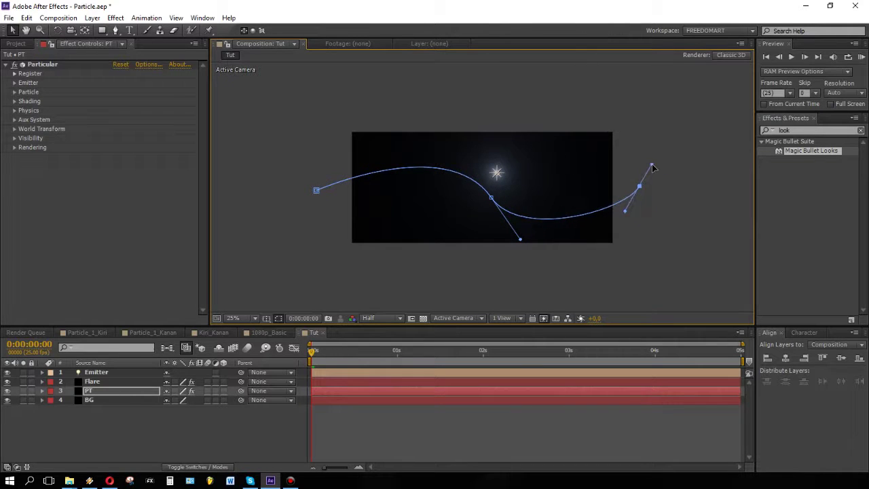
drag(520, 239, 520, 249)
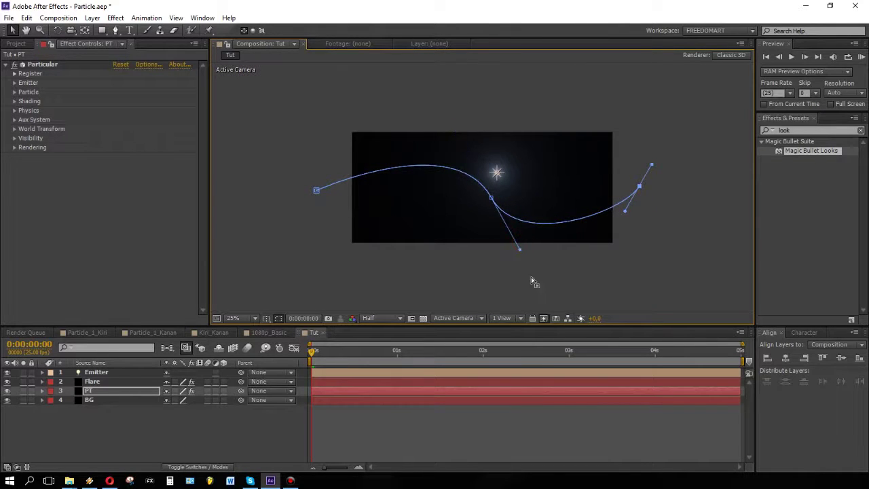
key(period)
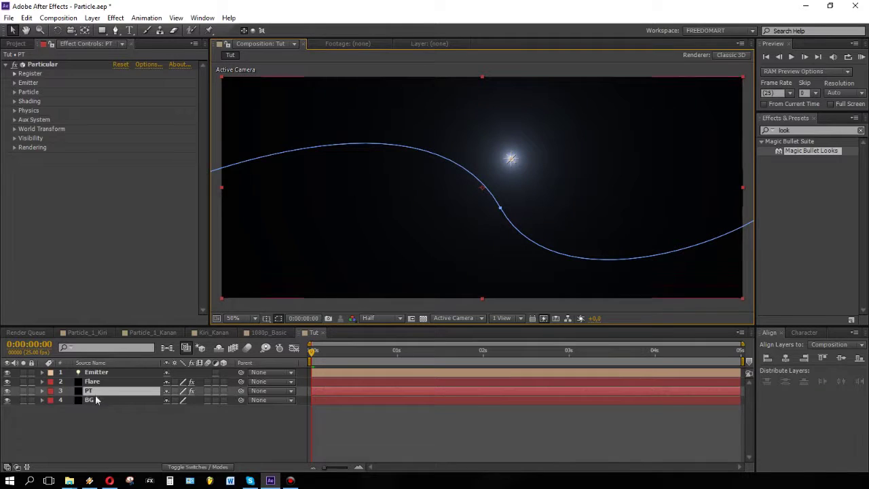
Expand PT's Mask 1 and copy its Mask Path property.
click(43, 392)
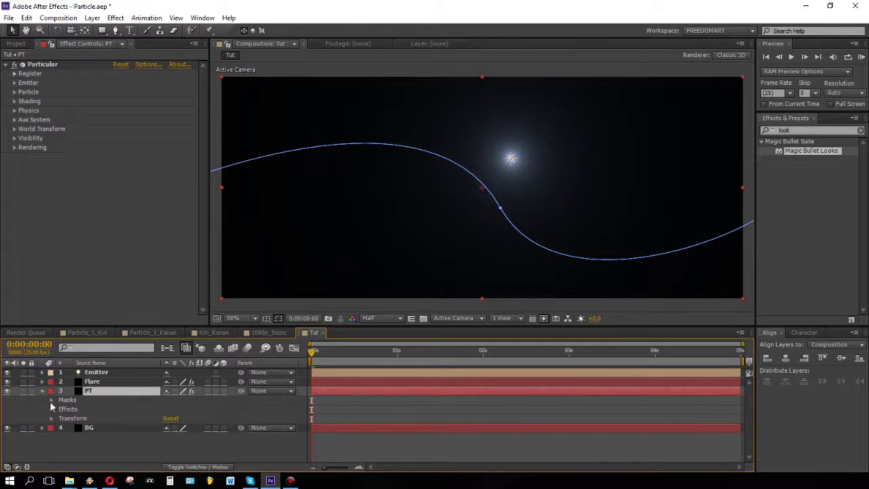
click(52, 400)
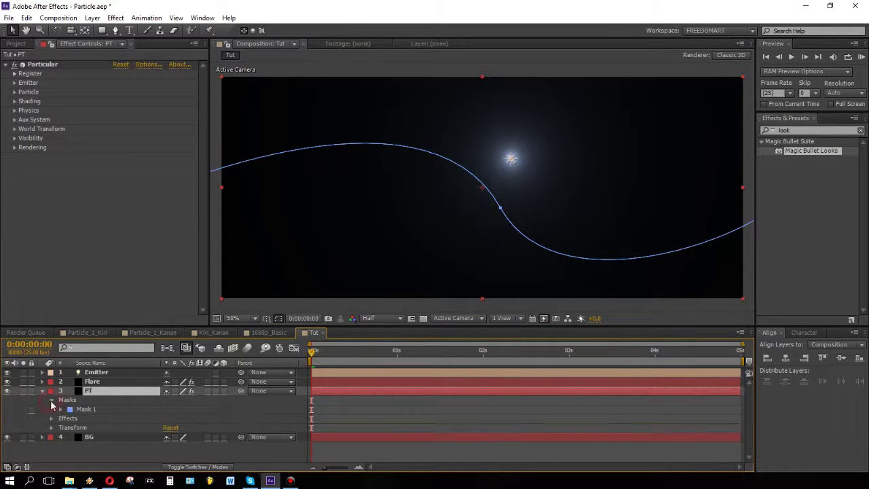
click(61, 409)
click(111, 422)
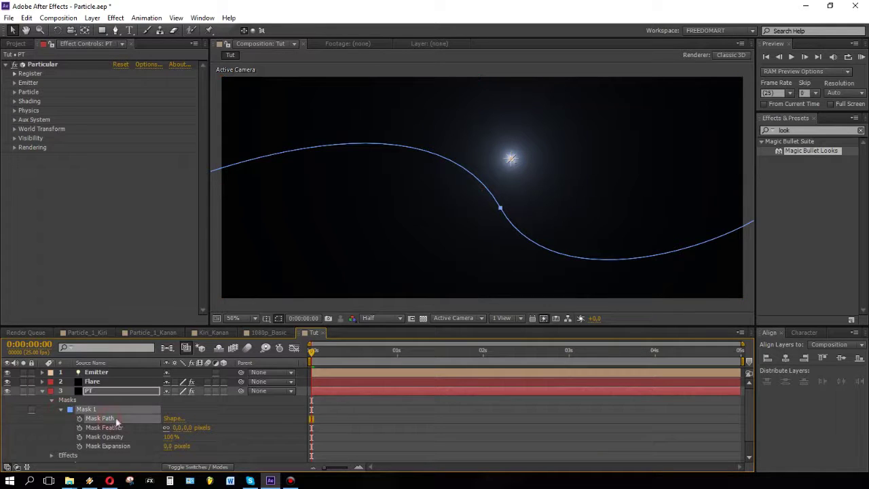
click(26, 18)
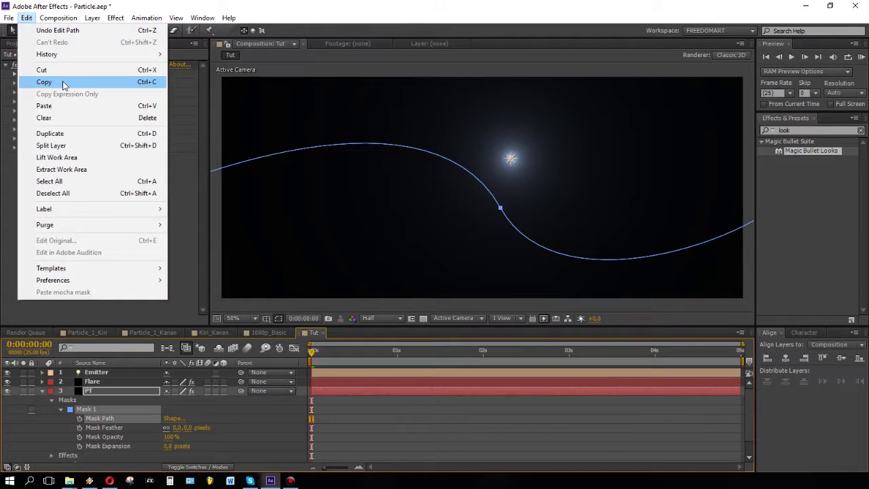
click(64, 82)
click(58, 374)
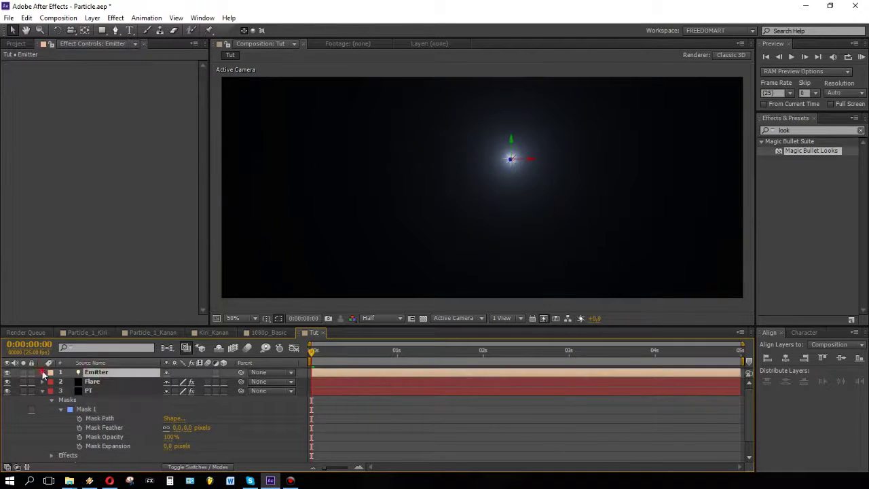
Paste the copied path into the Emitter's Transform Position and scrub to check the motion.
click(42, 372)
click(50, 382)
click(93, 391)
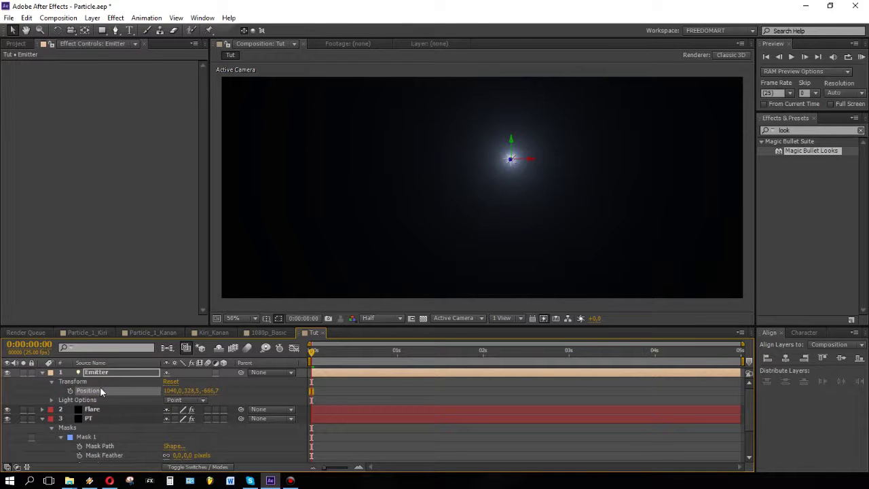
right_click(99, 391)
click(103, 392)
click(26, 18)
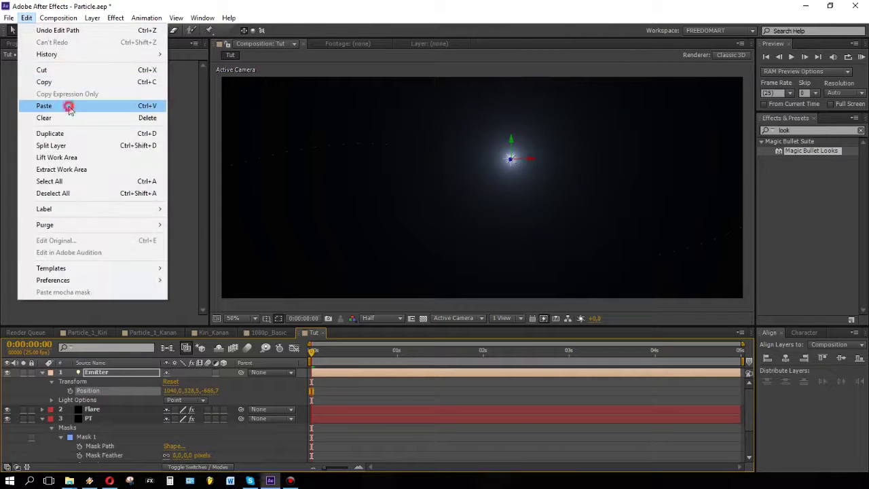
click(68, 105)
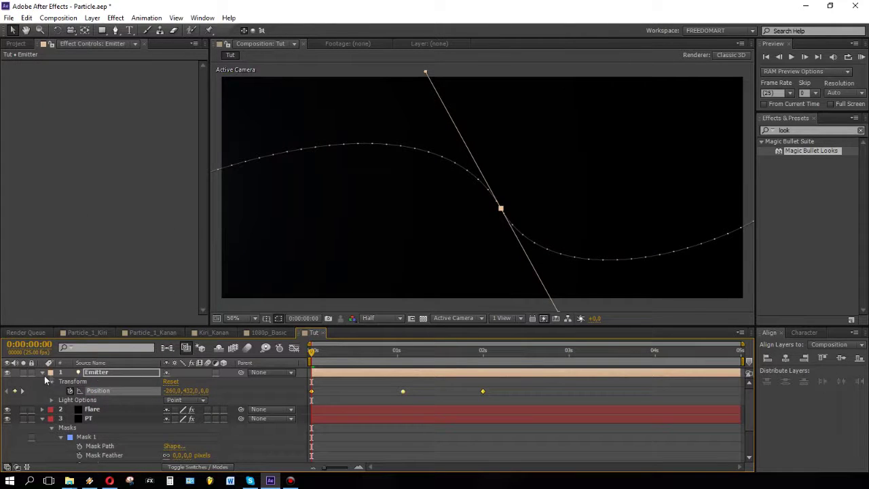
drag(312, 350, 480, 364)
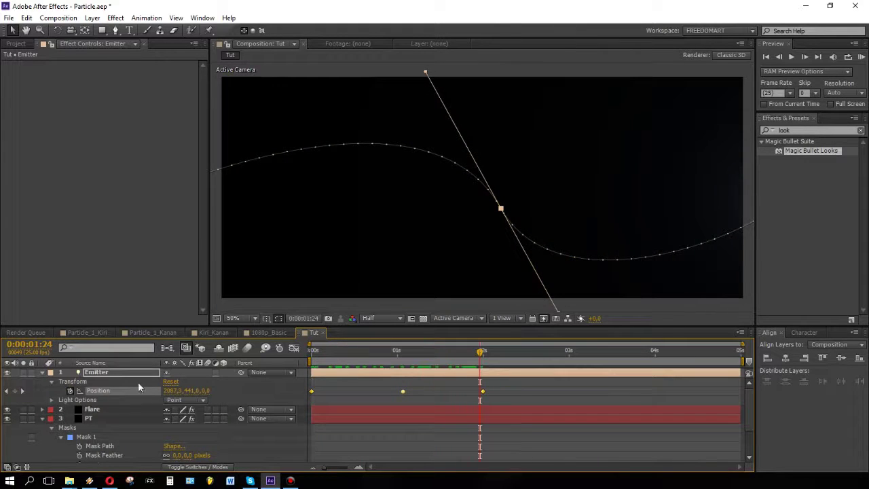
click(42, 372)
click(87, 410)
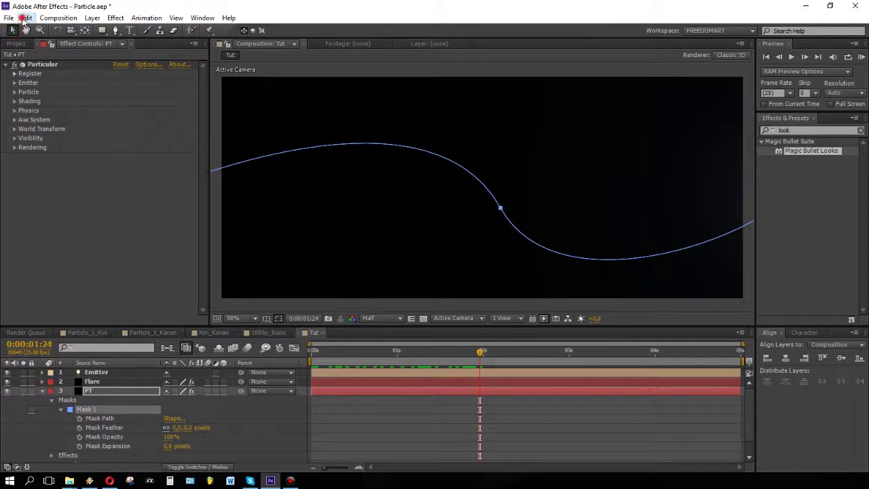
Clear Mask 1 from the PT layer and select the Emitter to show its path.
click(27, 17)
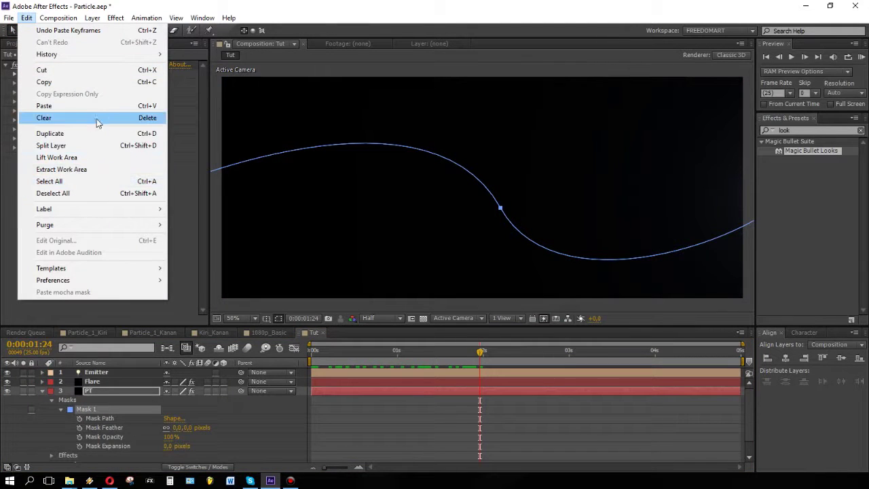
click(98, 120)
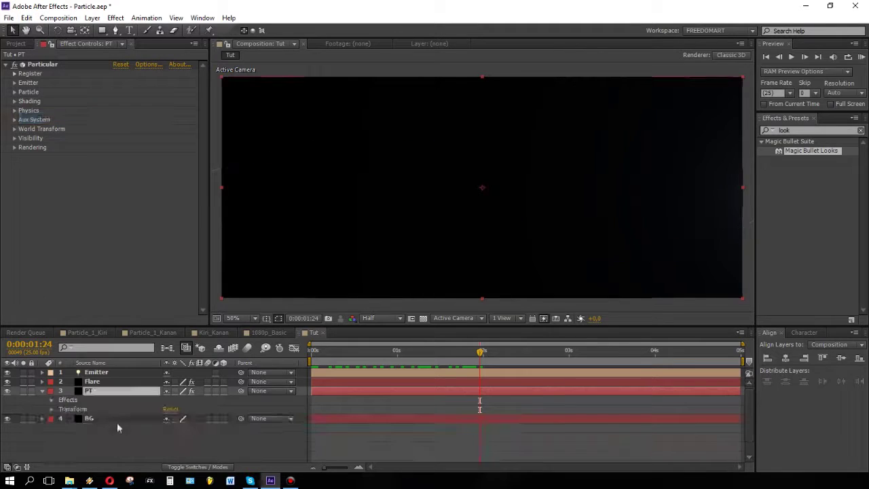
click(42, 391)
click(111, 440)
click(96, 372)
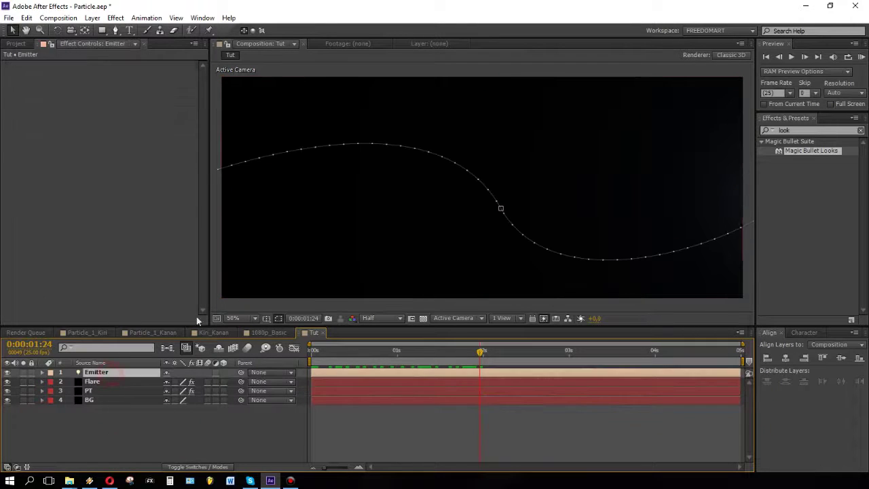
Set viewer magnification to Fit, move the playhead to 0:00:00:22, and select PT.
click(233, 318)
click(256, 123)
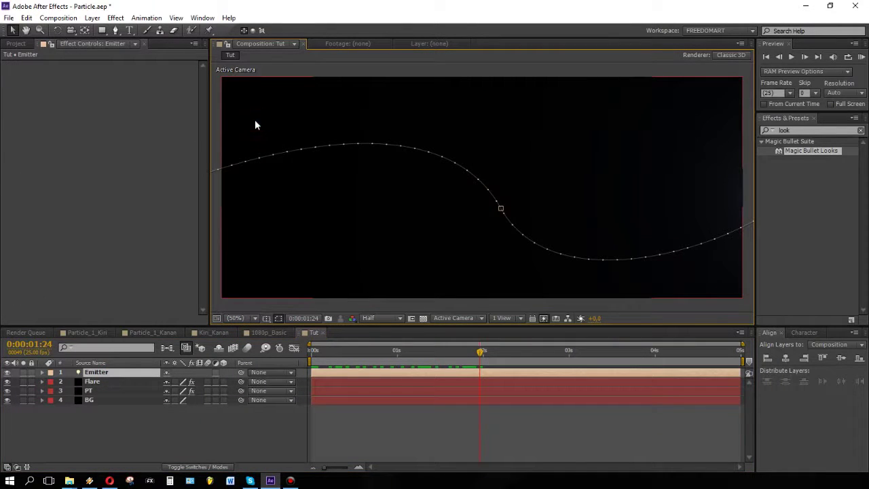
drag(362, 349, 315, 351)
click(387, 351)
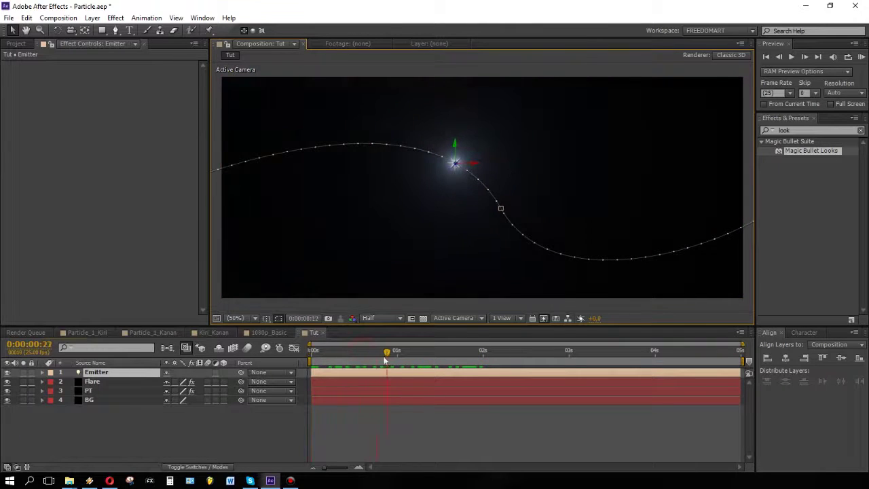
click(112, 389)
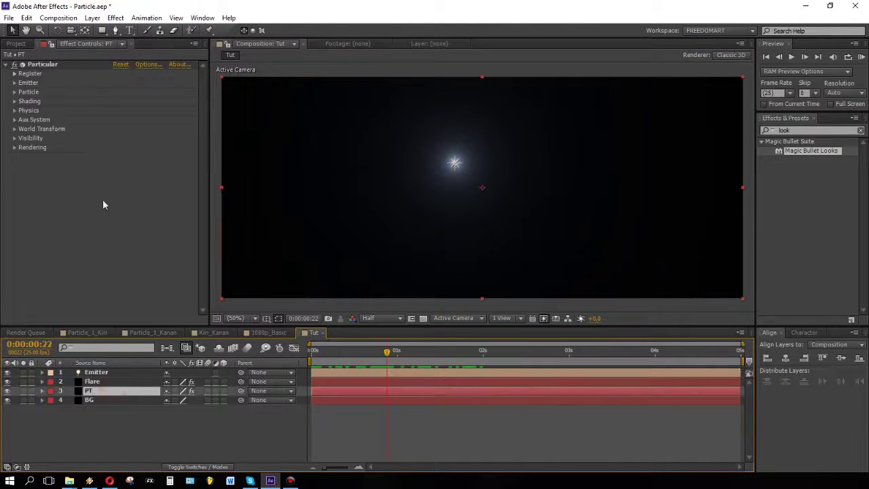
Make Particular on PT emit from Lights and preview the particles following the light.
click(15, 83)
click(141, 105)
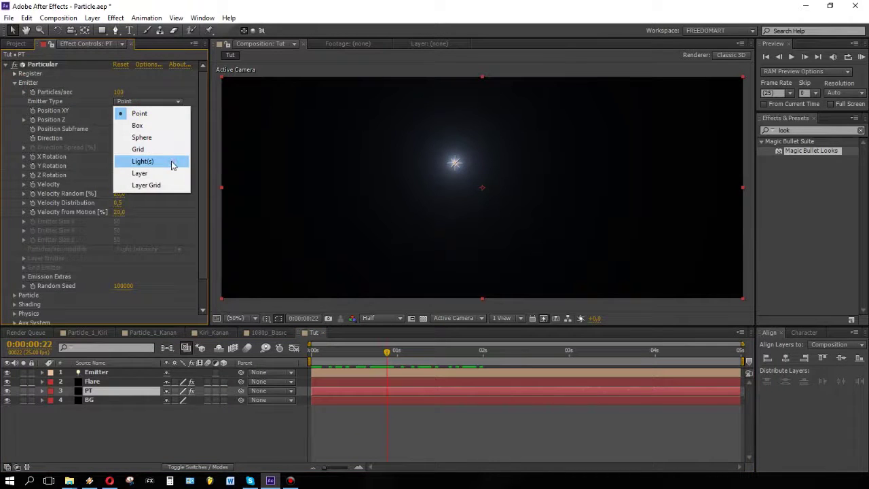
click(171, 162)
drag(342, 351, 418, 351)
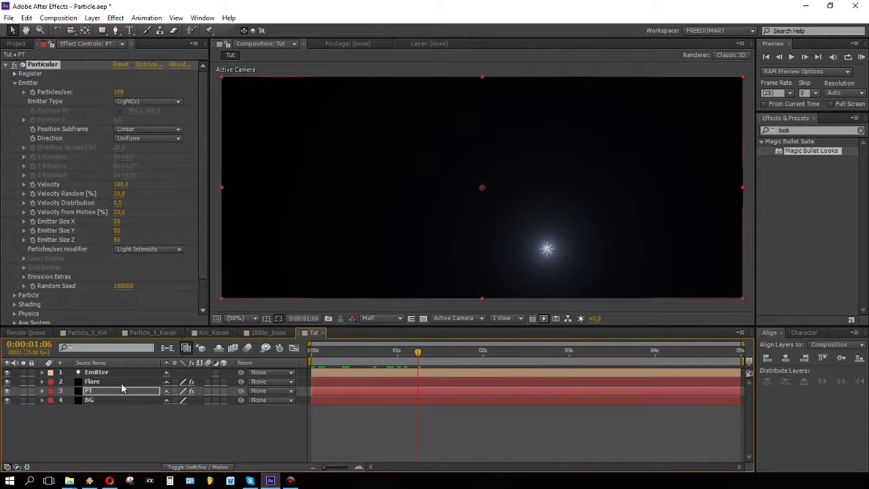
Set the Flare layer's blend mode to Screen.
click(120, 382)
click(198, 467)
click(180, 382)
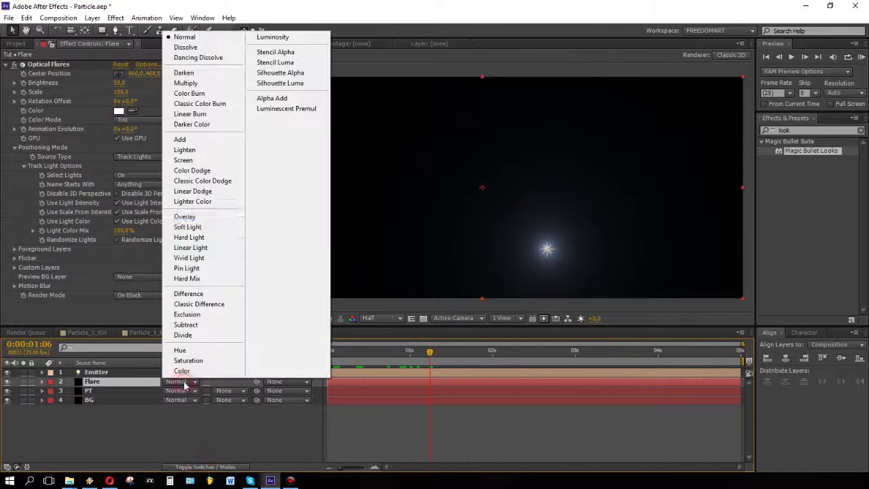
click(187, 162)
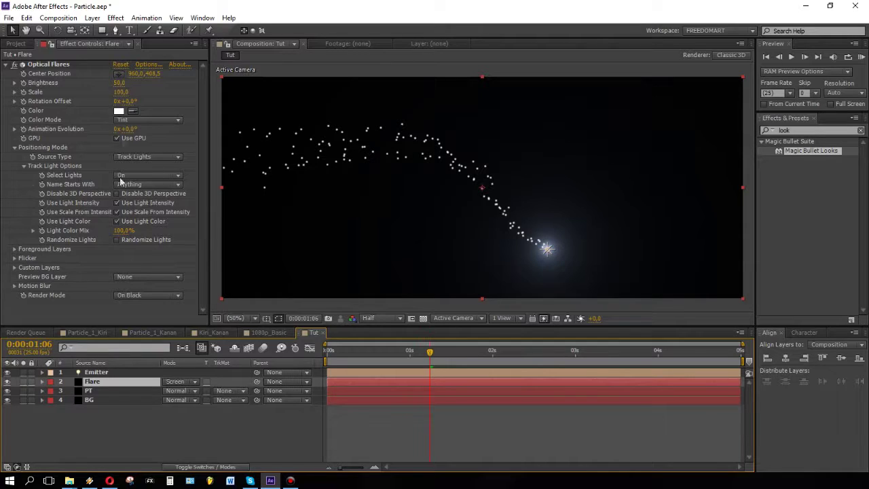
Make the PT emitter Directional with a velocity of 20.
click(105, 391)
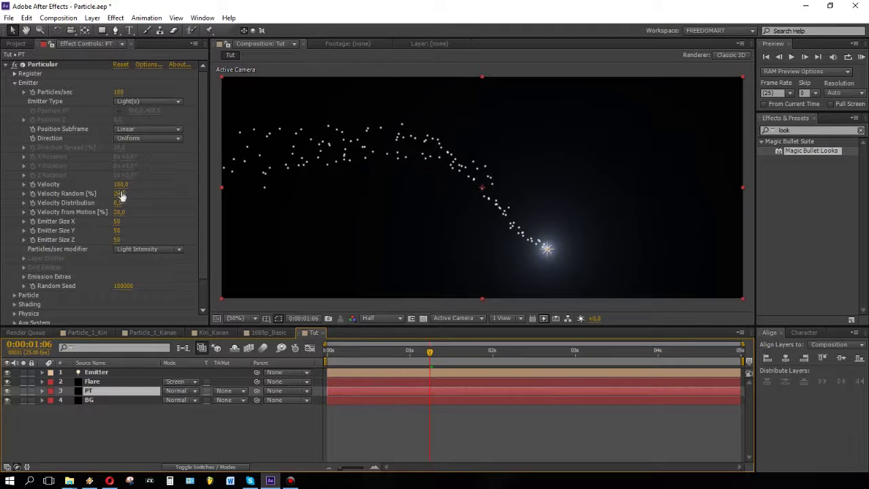
click(145, 129)
click(97, 114)
click(127, 139)
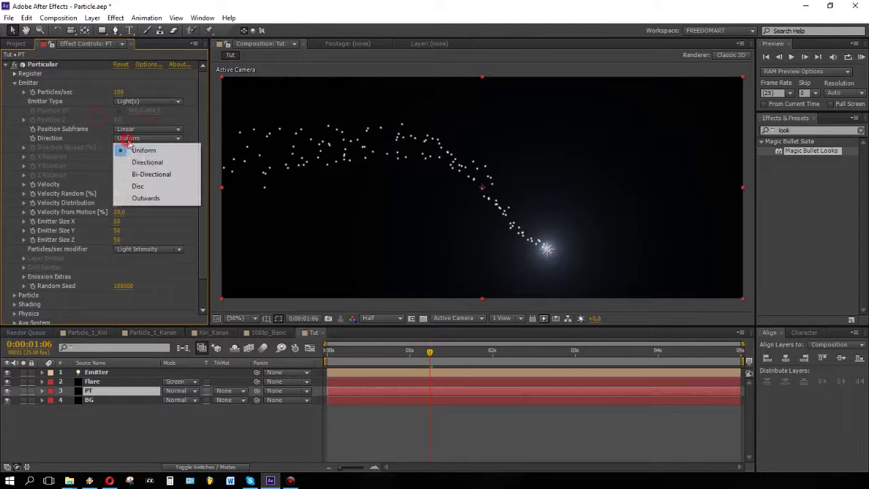
click(147, 163)
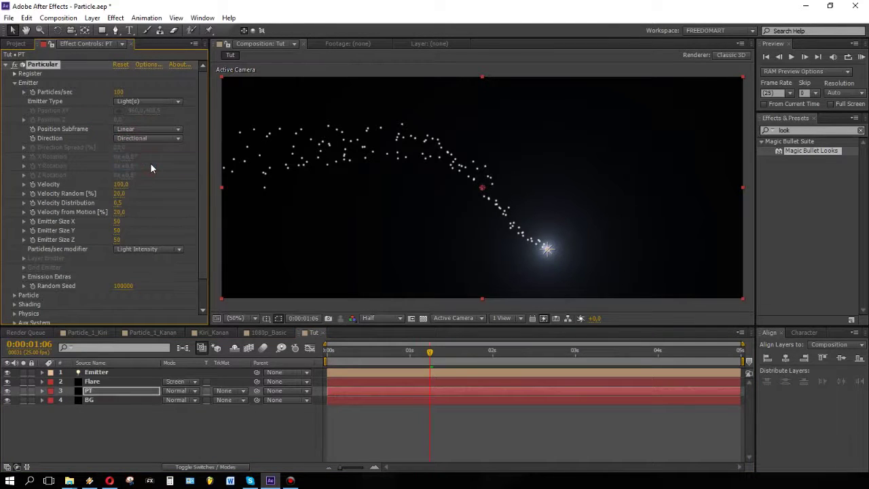
click(121, 184)
text(20)
click(166, 195)
Set the emitter size to 0 on X, Y and Z, keeping velocity at 20.
click(120, 221)
text(0)
key(Tab)
text(0)
click(150, 216)
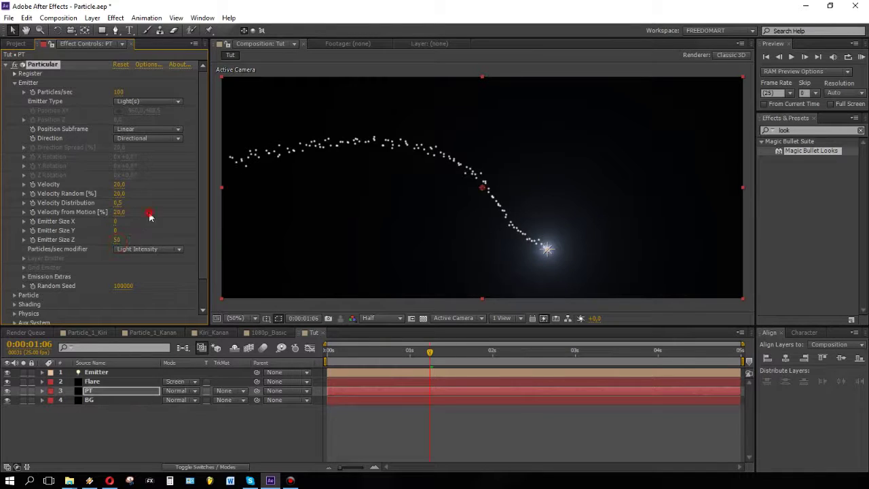
click(119, 240)
text(0)
click(164, 214)
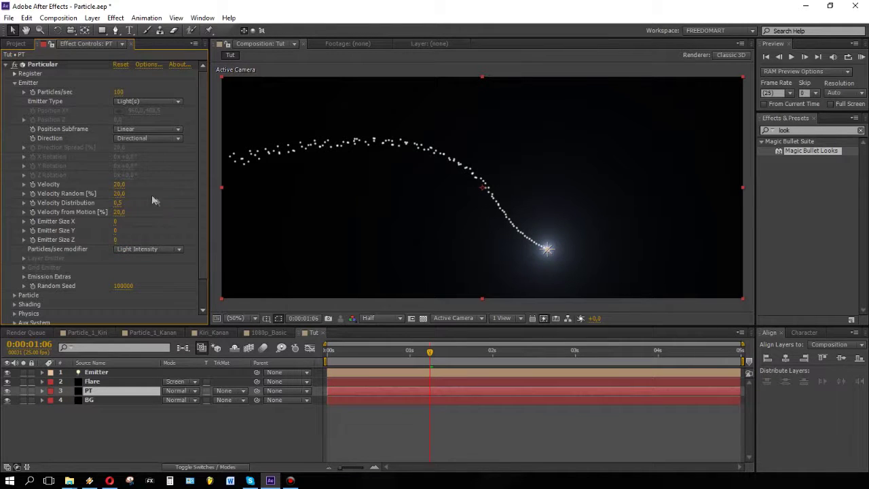
click(121, 190)
click(163, 191)
scroll(172, 269, down, 2)
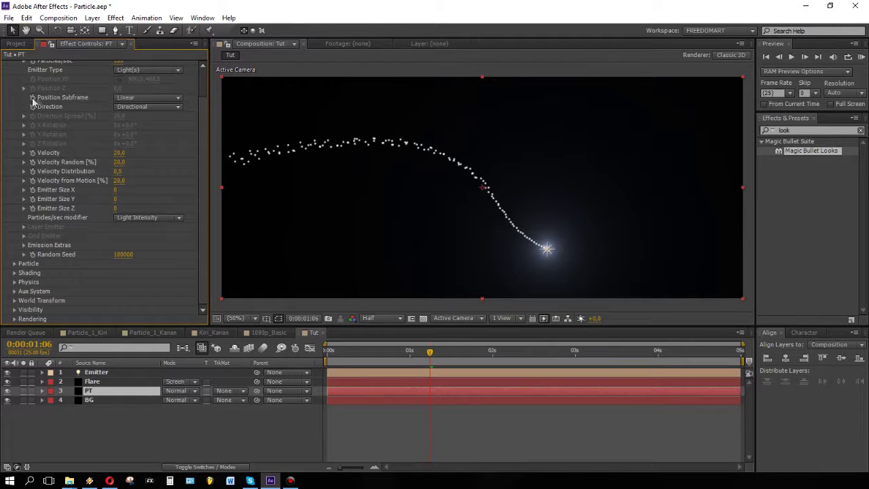
Give particles a life of 1 second, sphere feather 0 and size 2.
click(14, 264)
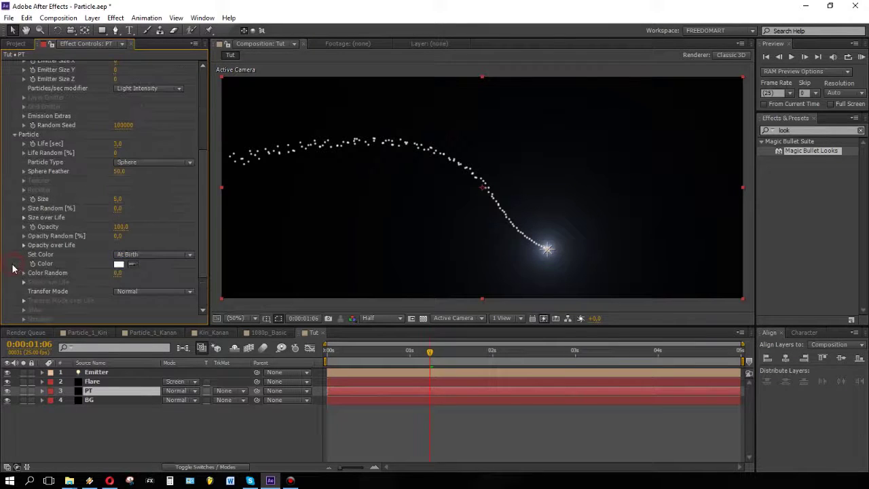
click(117, 144)
text(1)
key(Return)
click(120, 174)
text(0)
key(Return)
click(120, 199)
key(Return)
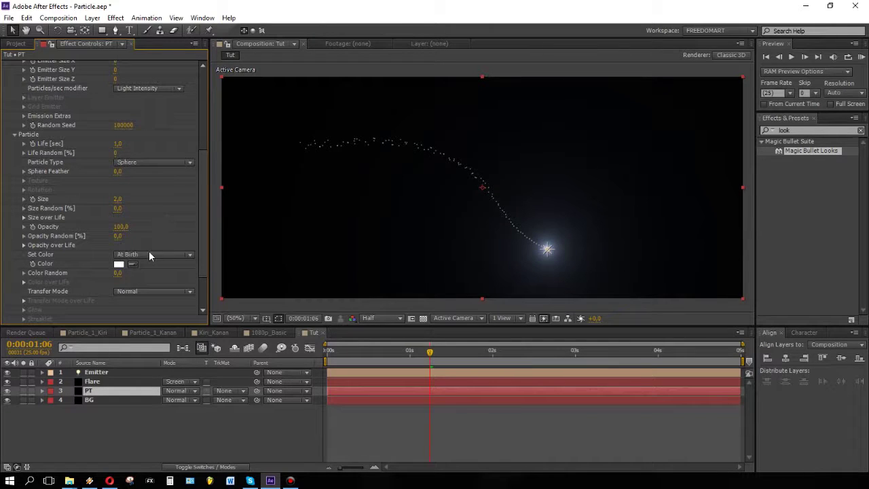
scroll(155, 238, down, 3)
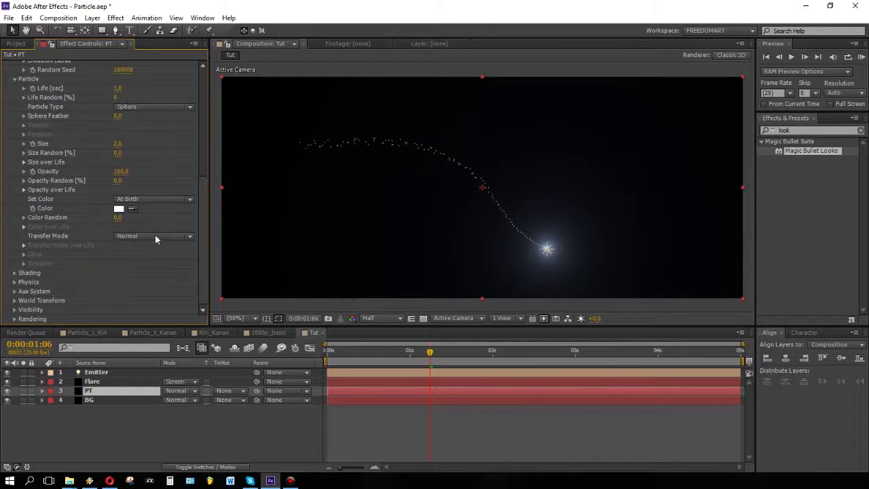
Make the Aux System emit continuously: size 1, life 0.2, 2000 particles per second.
click(14, 291)
click(143, 153)
click(165, 188)
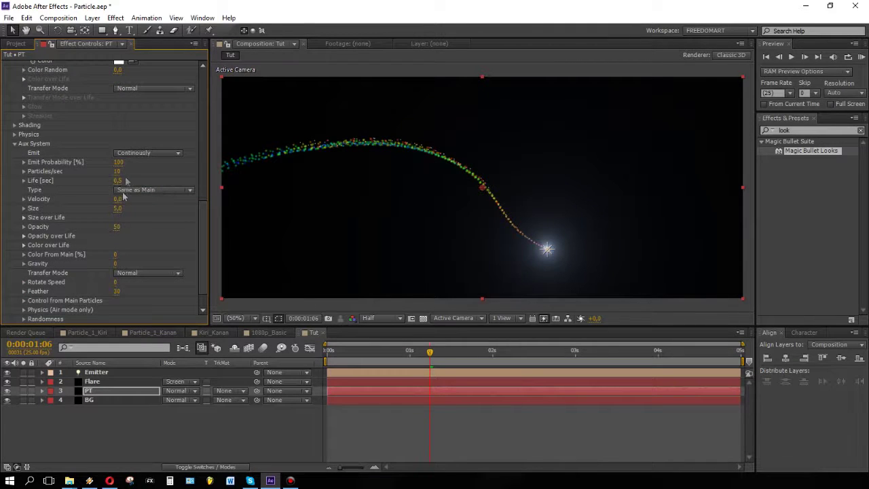
click(118, 208)
text(1)
click(150, 224)
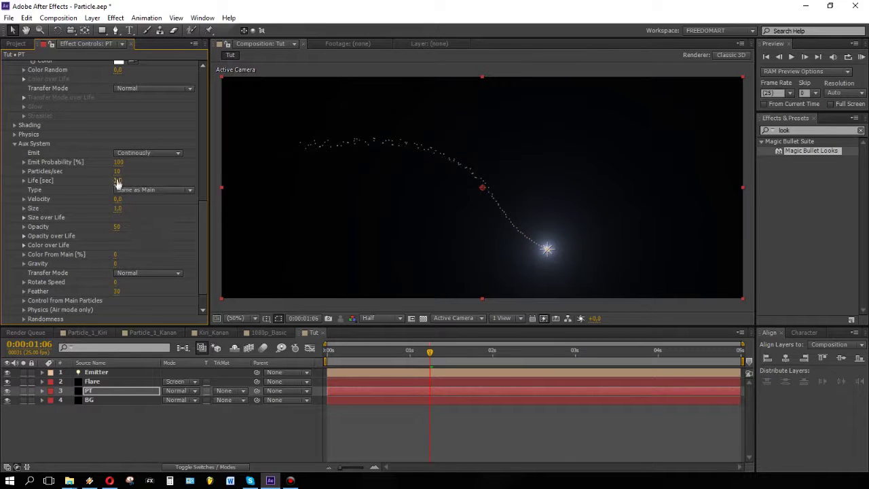
click(118, 182)
key(Return)
drag(118, 177, 866, 171)
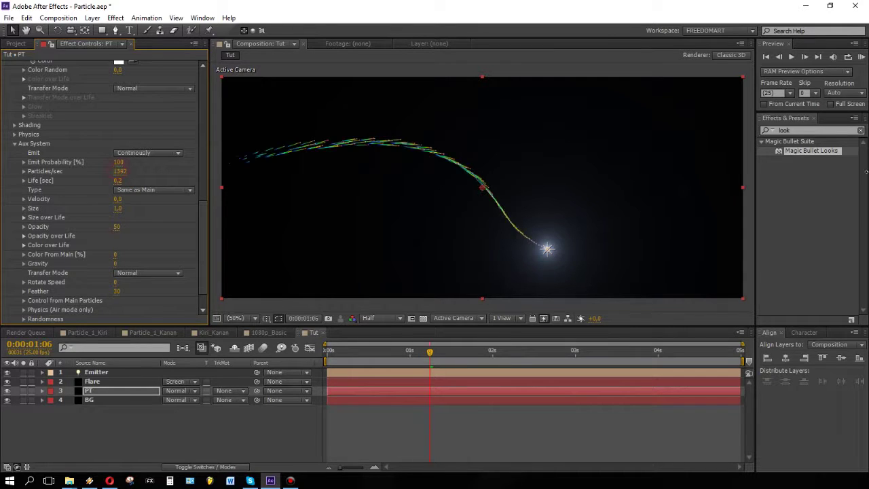
click(122, 172)
text(2000)
key(Return)
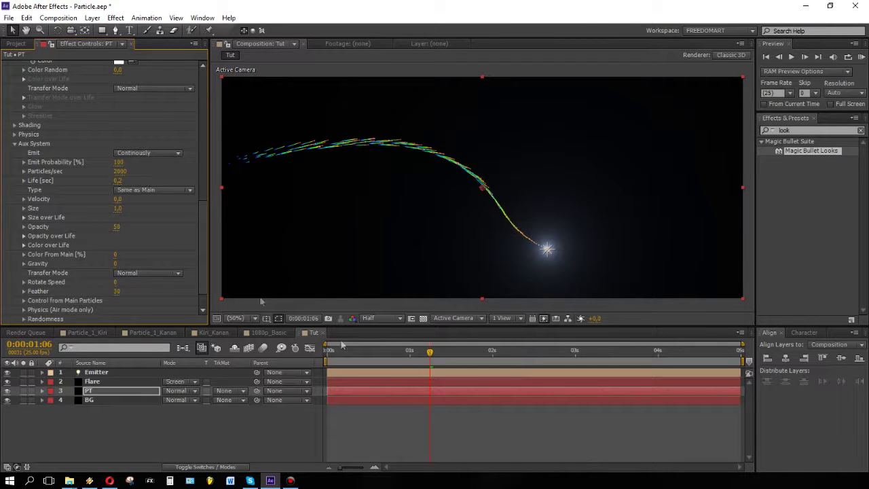
key(space)
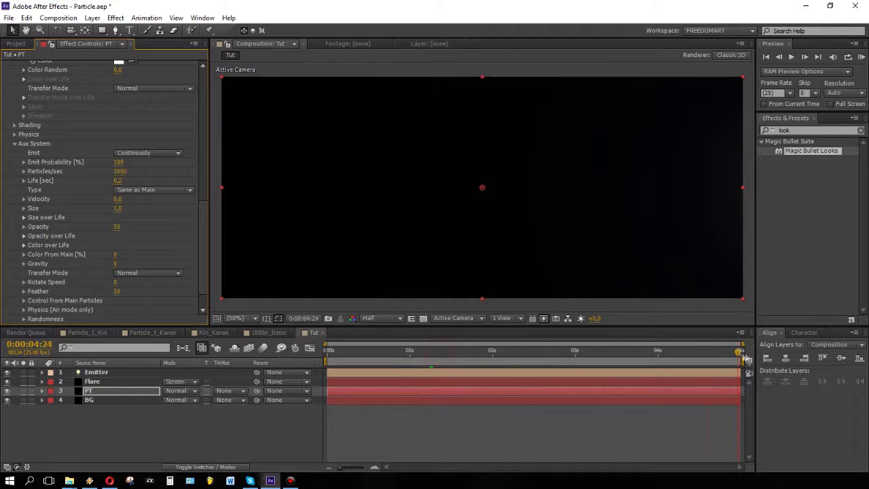
Run a RAM preview, stop it, and move the time indicator to 0:00:01:12.
click(861, 58)
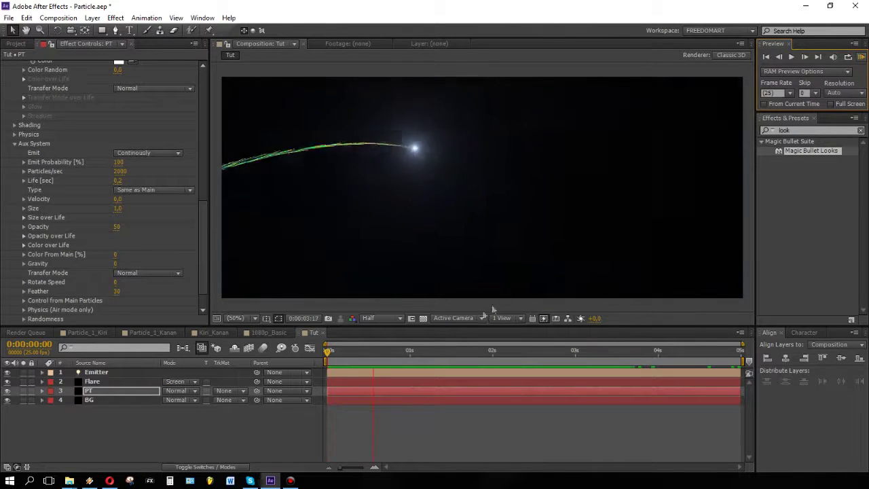
key(space)
mouse_move(342, 353)
mouse_down()
mouse_move(440, 353)
mouse_move(450, 367)
mouse_up()
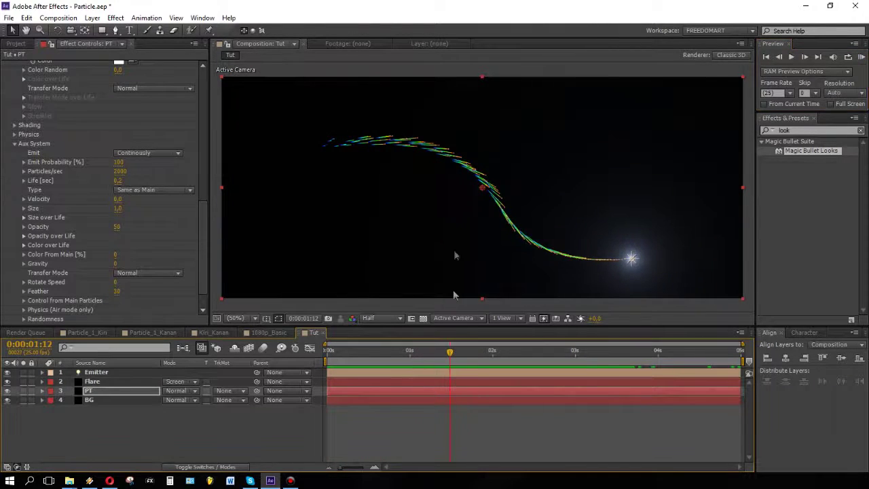
key(period)
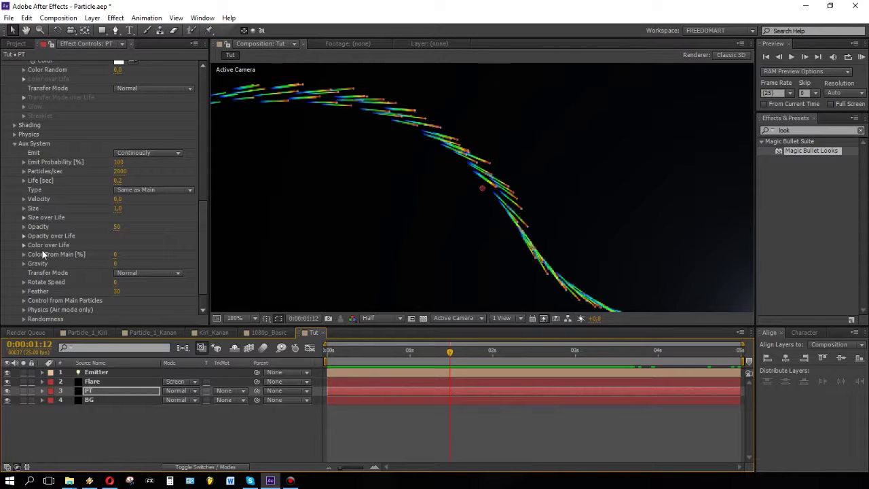
Make aux trail particles fade out over their life with a descending Opacity over Life ramp.
scroll(46, 264, down, 2)
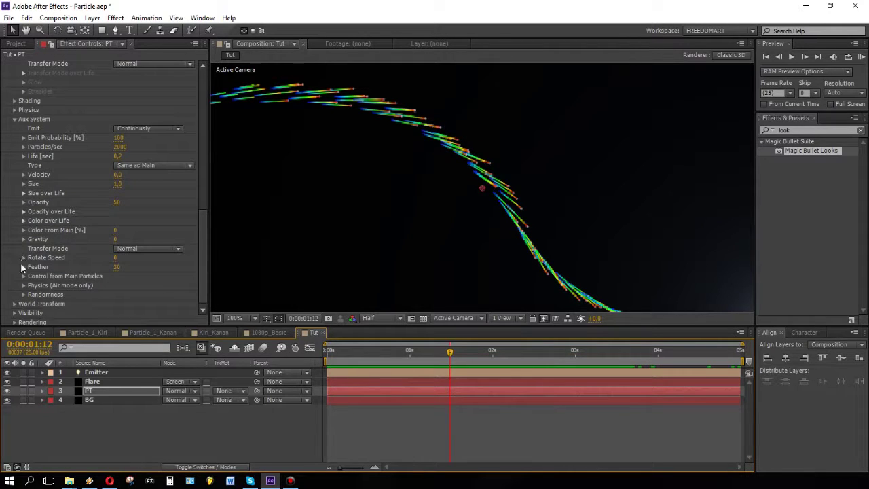
click(24, 212)
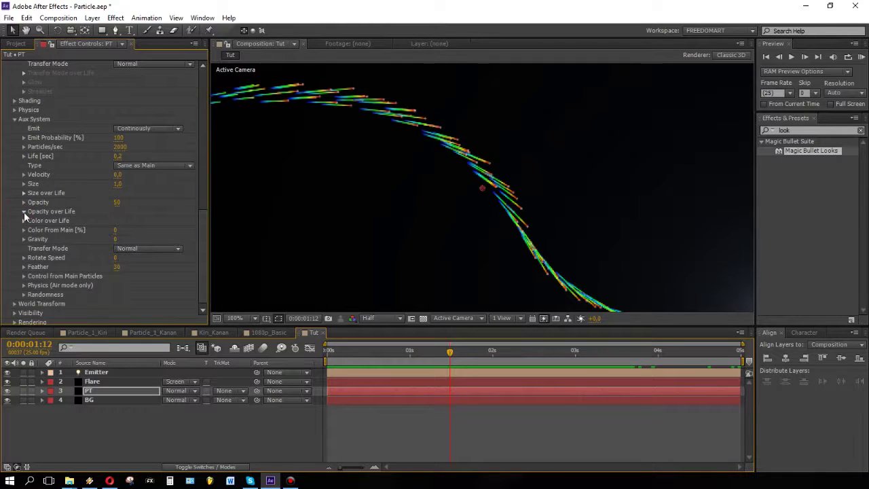
click(179, 236)
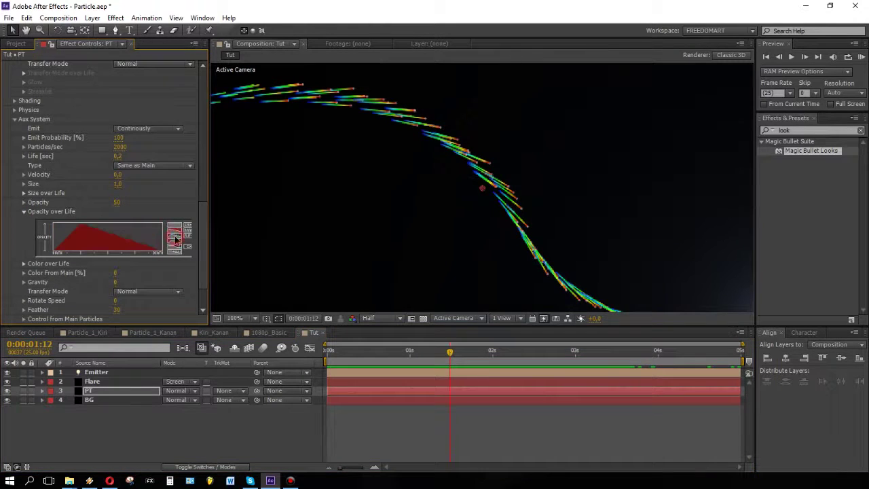
scroll(350, 184, down, 2)
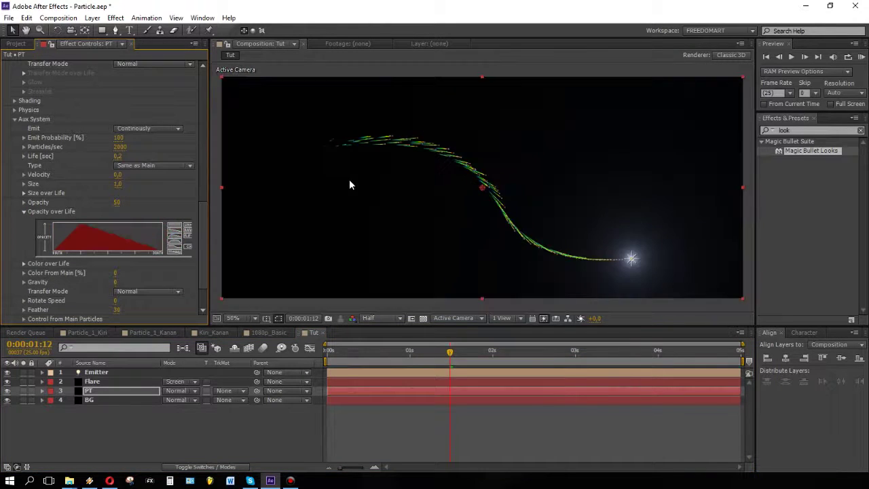
click(174, 231)
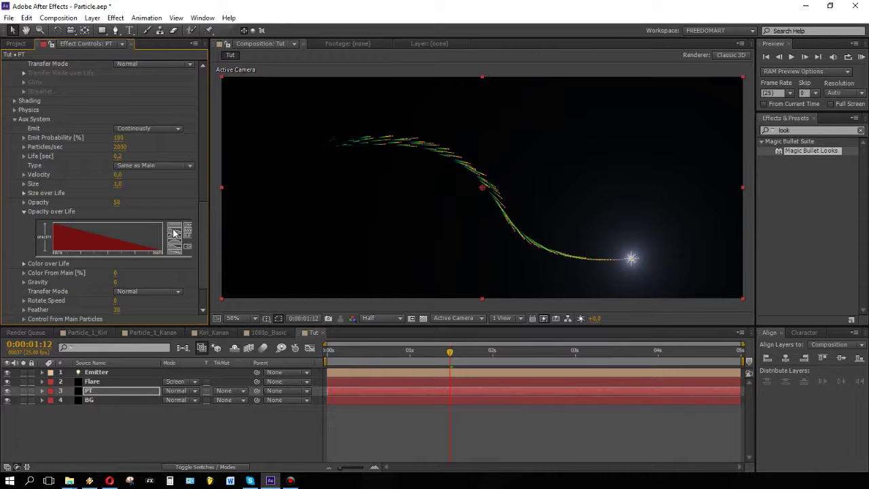
Set the particle Size over Life curve so particles shrink over their life.
scroll(153, 206, up, 3)
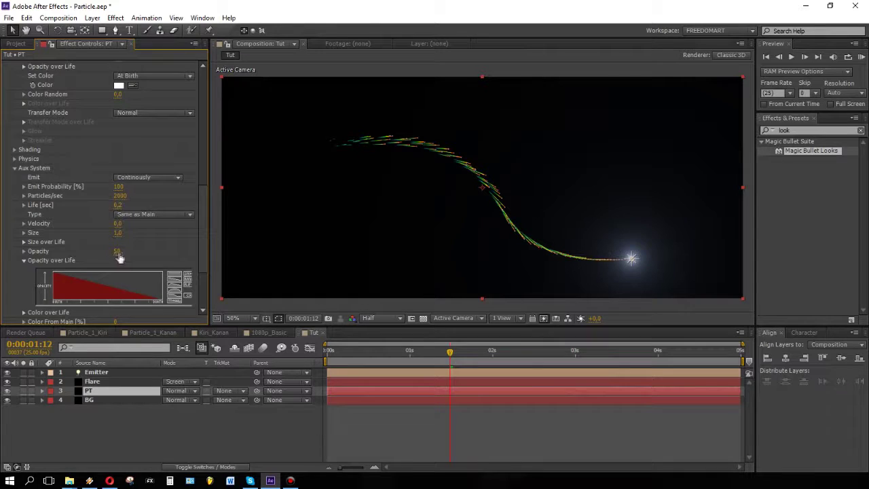
scroll(160, 248, up, 4)
scroll(161, 248, up, 6)
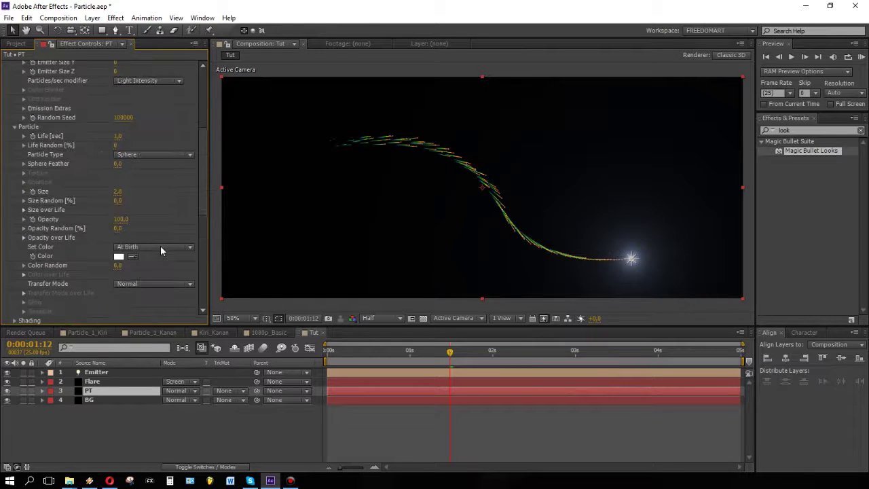
click(24, 219)
click(24, 217)
click(23, 211)
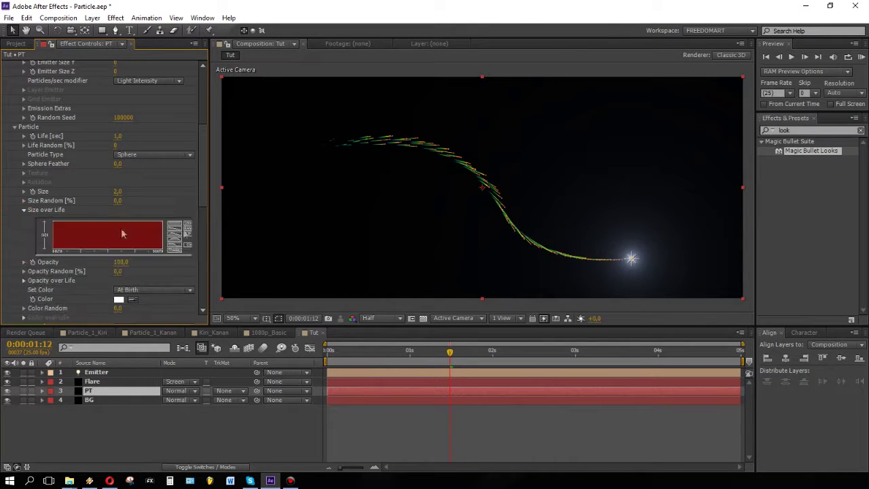
click(175, 233)
Raise emitter particles per second to 200 and view the trails at 0:00:01:14.
scroll(140, 221, down, 2)
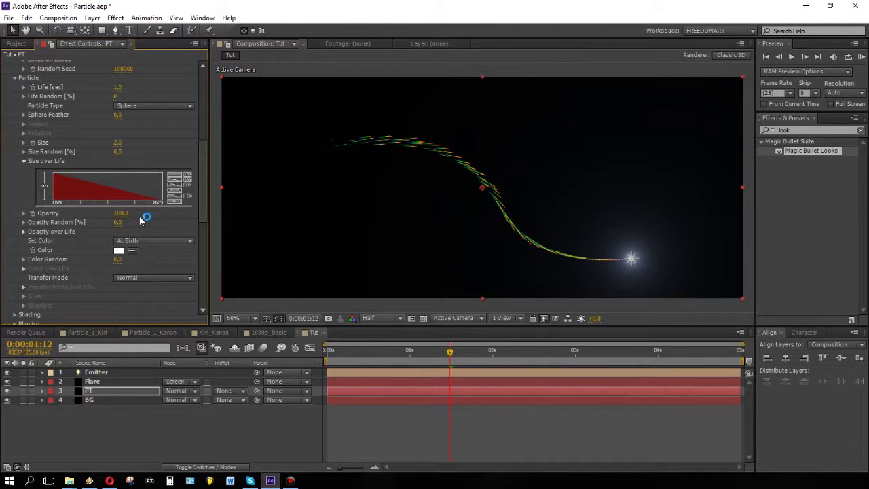
scroll(140, 219, up, 5)
scroll(140, 219, up, 4)
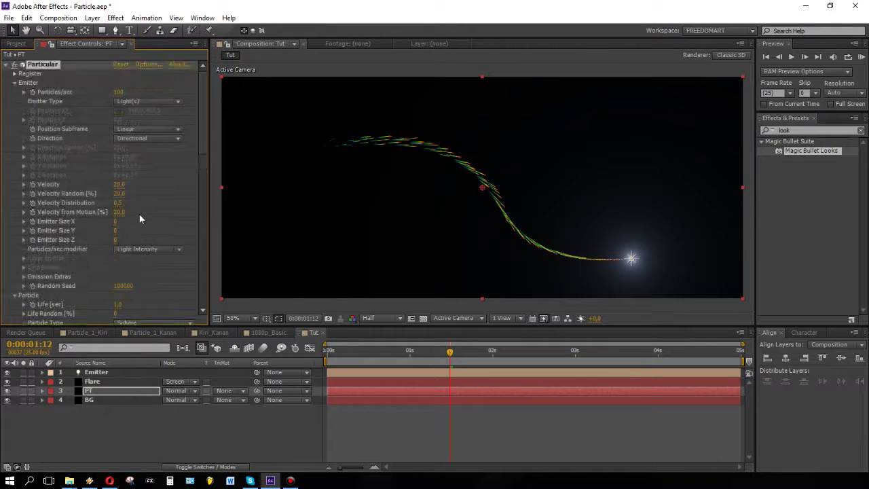
click(119, 92)
text(200)
key(Return)
mouse_move(372, 354)
mouse_down()
mouse_move(324, 363)
mouse_move(456, 364)
mouse_up()
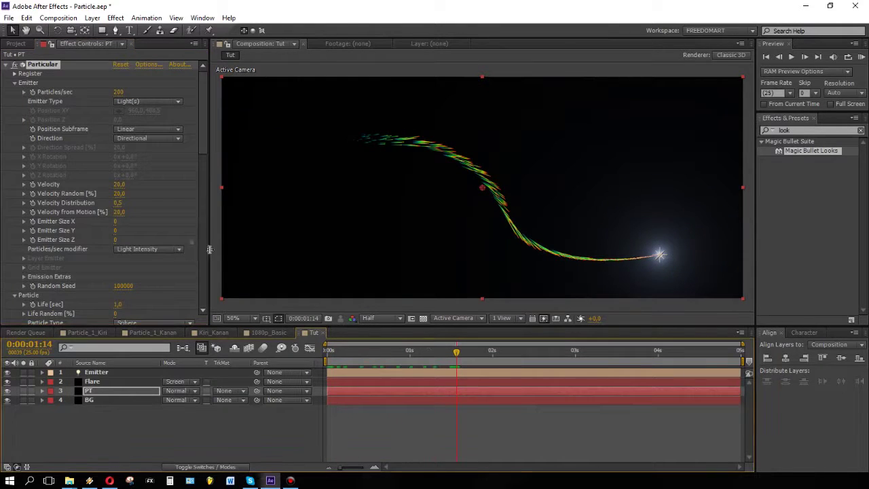
scroll(142, 203, down, 2)
scroll(142, 207, down, 5)
scroll(142, 206, down, 4)
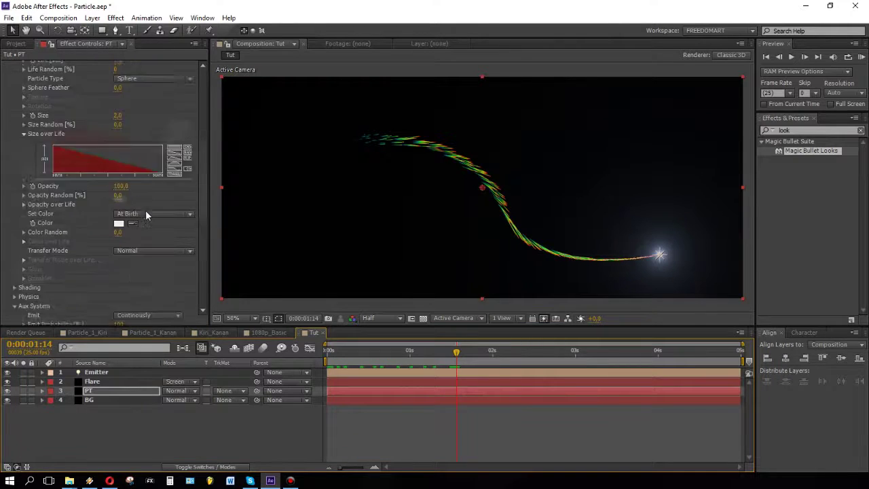
scroll(145, 210, down, 3)
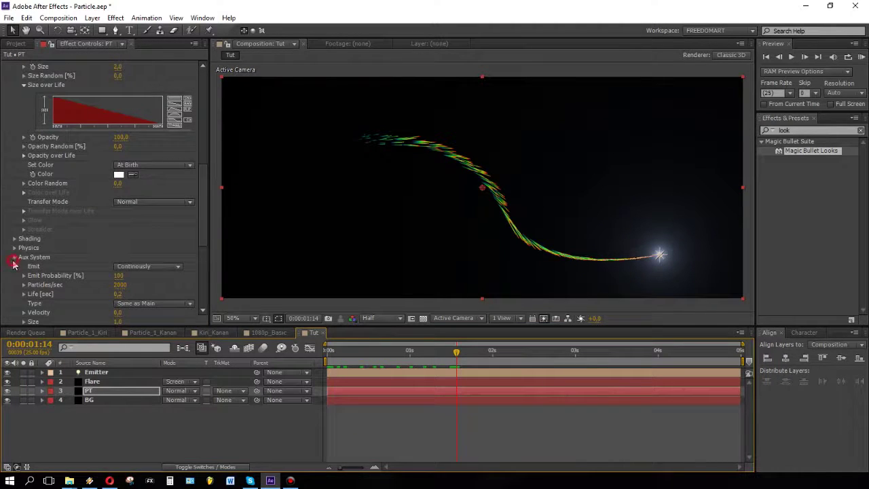
In Physics > Air > Turbulence Field, set Affect Position to 100 and Scale to 5.
scroll(13, 265, up, 3)
scroll(14, 258, up, 4)
scroll(15, 204, up, 3)
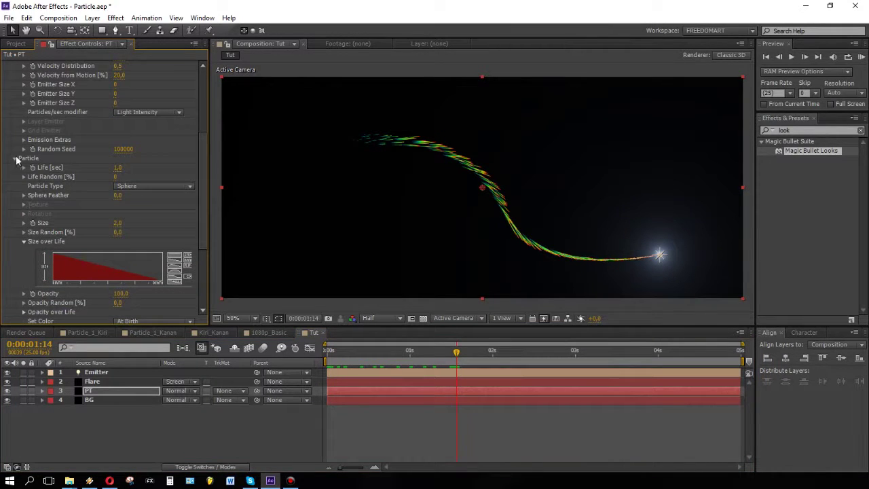
click(14, 161)
click(14, 84)
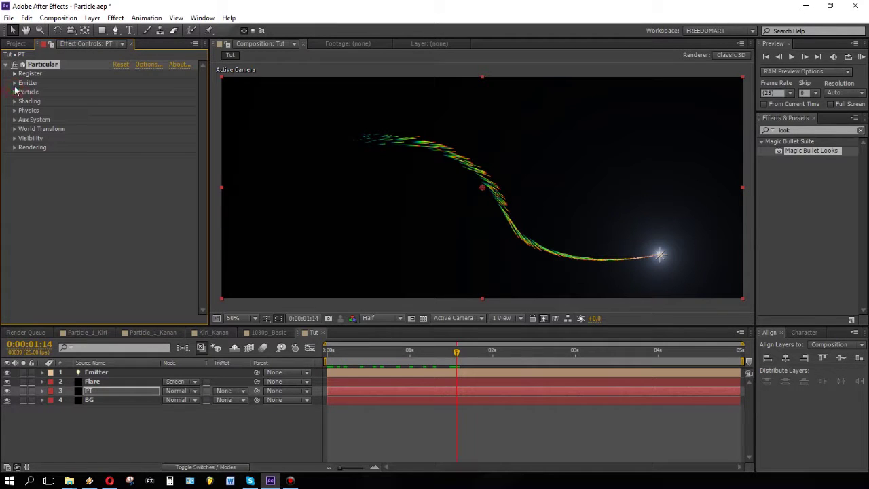
click(14, 110)
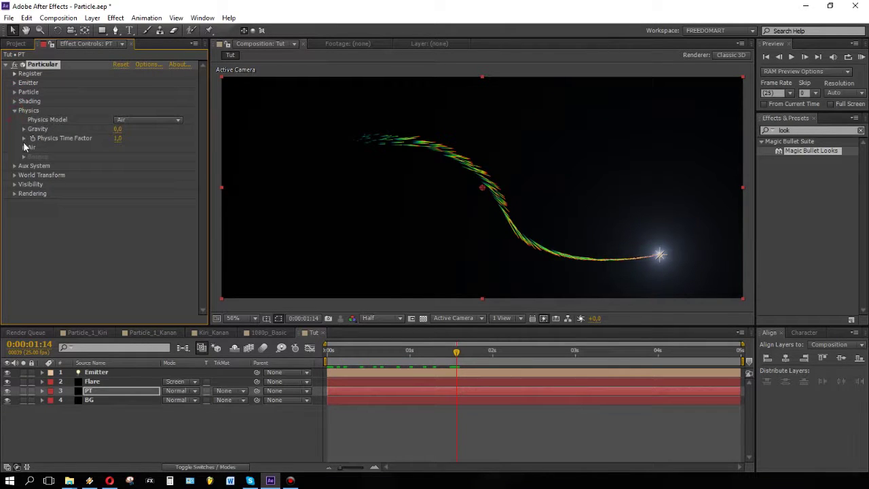
click(24, 148)
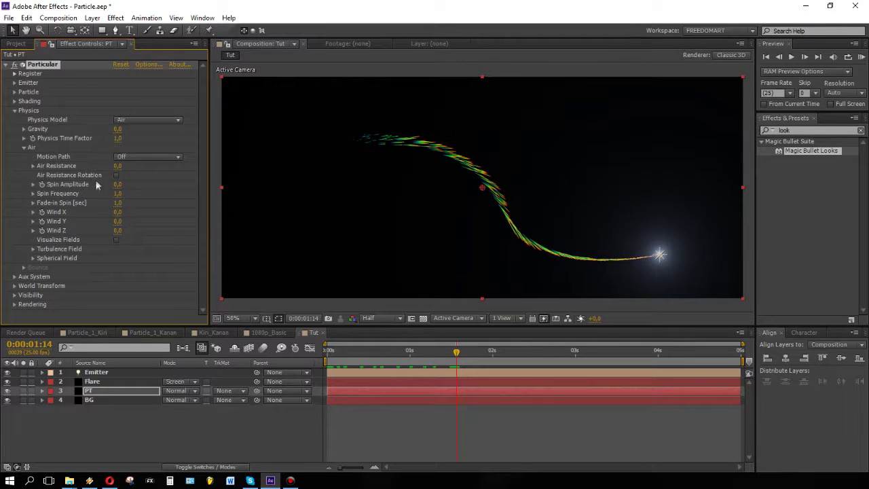
click(32, 249)
scroll(34, 253, down, 3)
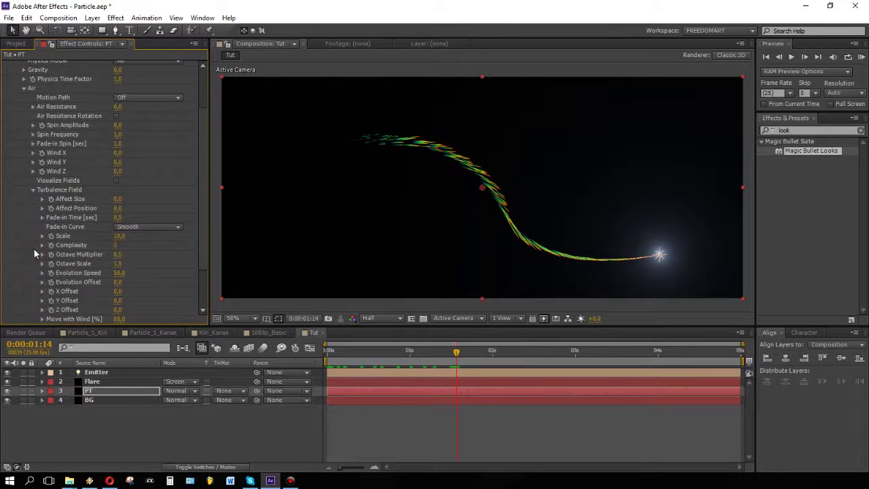
click(121, 209)
text(00)
key(Return)
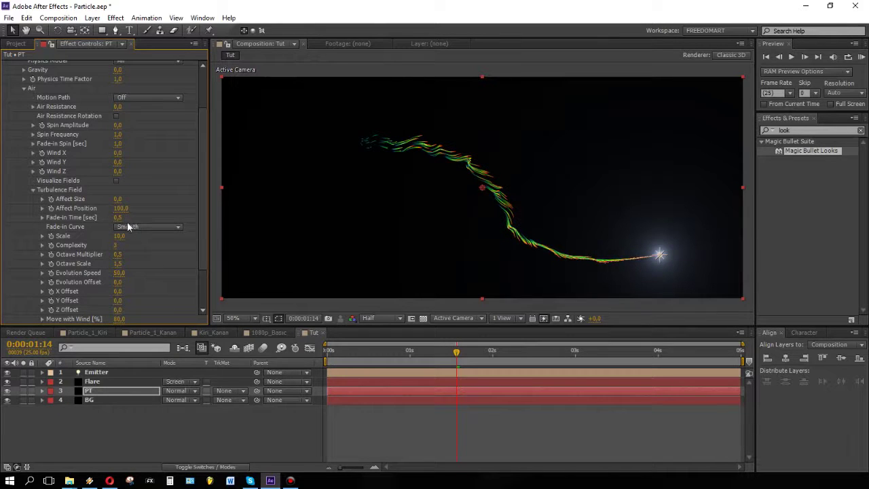
click(120, 236)
text(5)
key(Return)
Check the trail at 0:00:01:11, raise Affect Position to 200, and save Particle.aep.
click(353, 351)
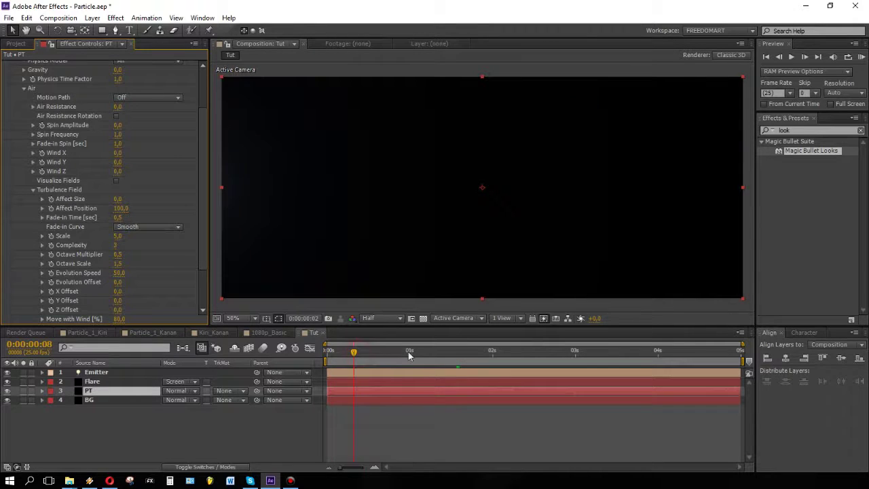
click(445, 351)
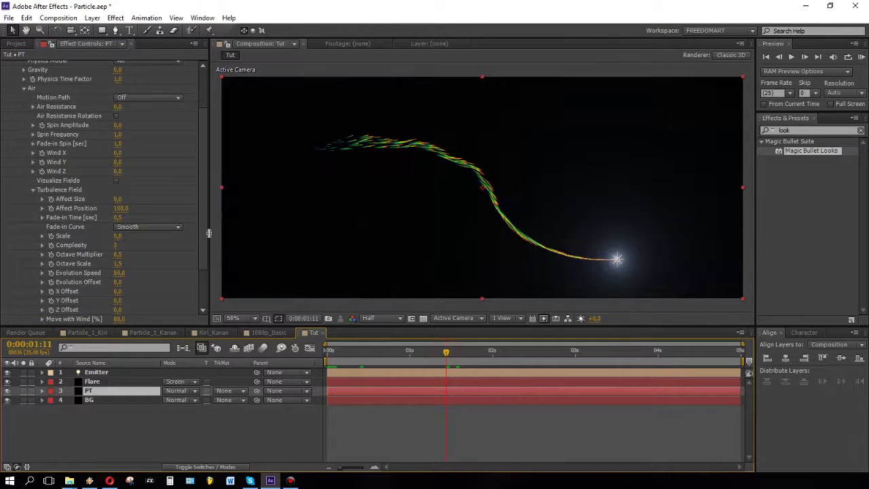
click(121, 208)
text(200)
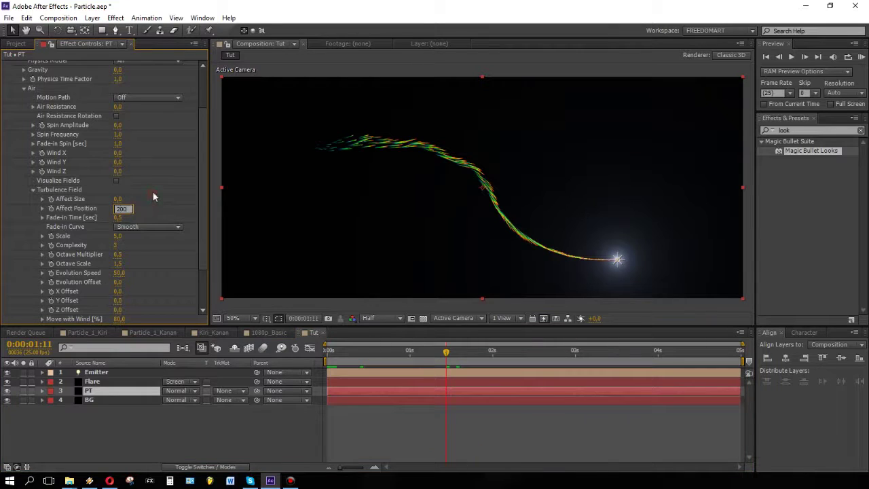
key(Return)
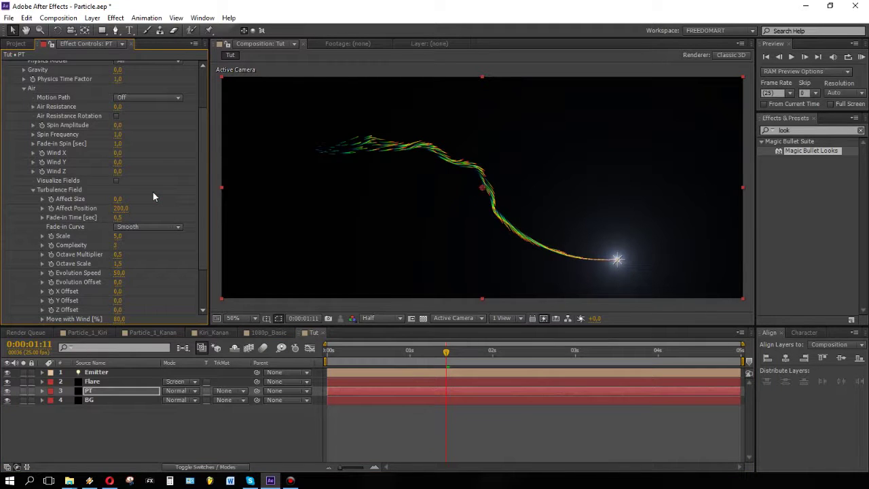
key(ctrl+s)
click(160, 188)
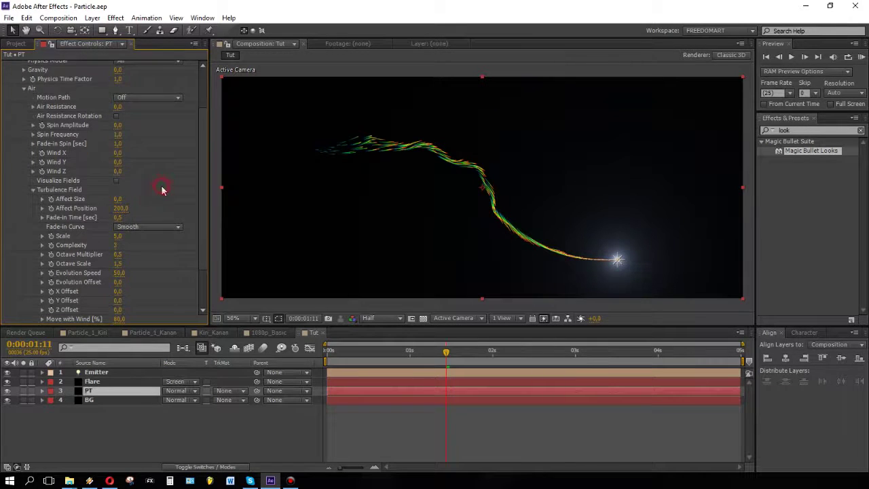
scroll(161, 190, up, 3)
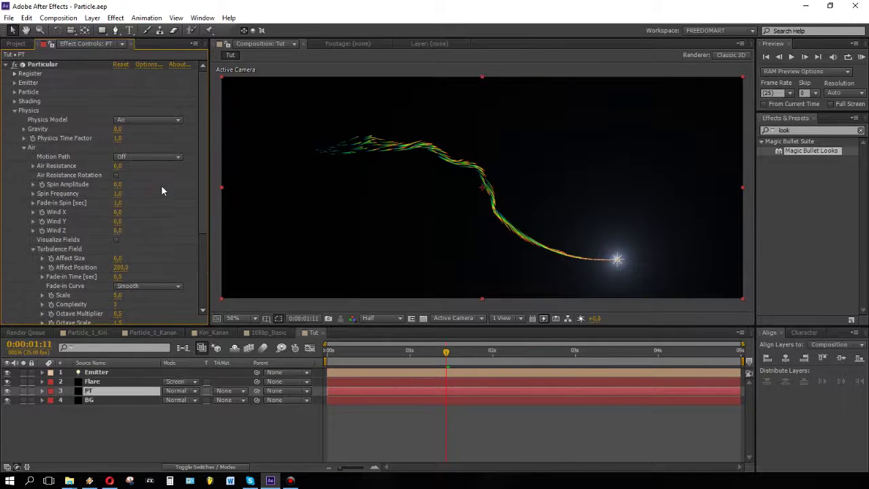
click(24, 147)
Set particle colour to Over Life with a yellow-red-pink-magenta gradient preset.
click(14, 110)
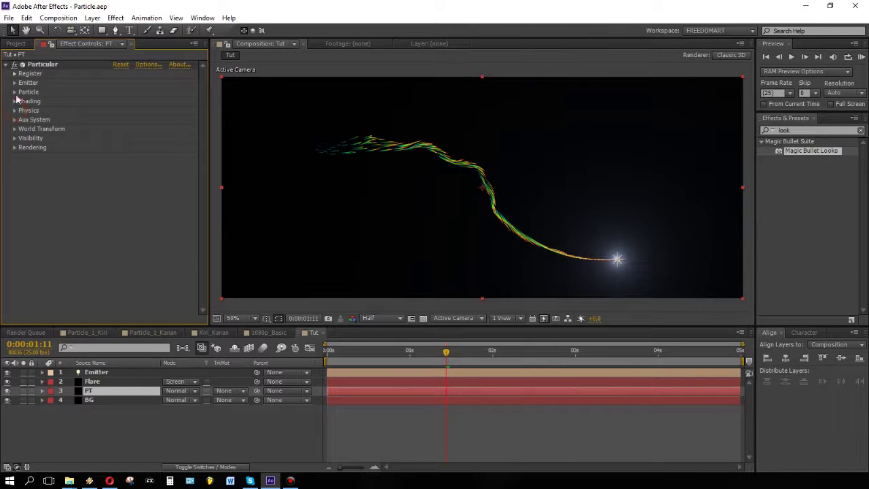
click(14, 92)
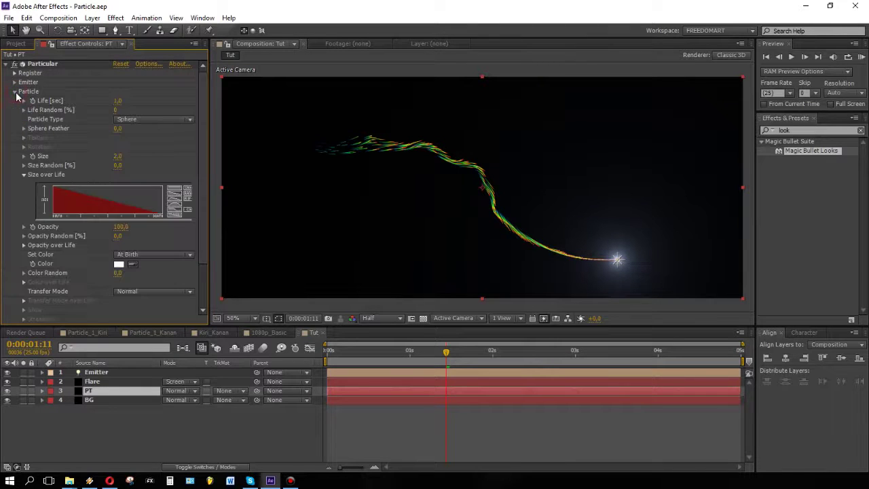
click(153, 255)
click(94, 239)
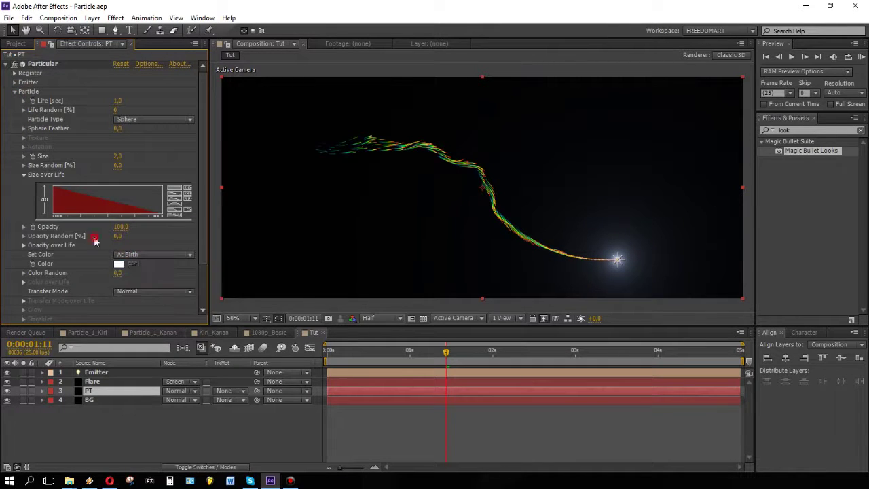
click(153, 257)
click(166, 279)
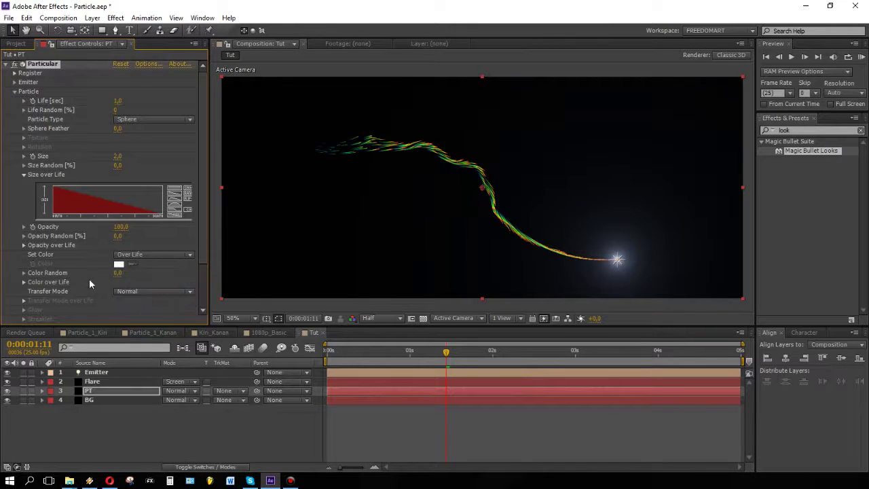
click(24, 282)
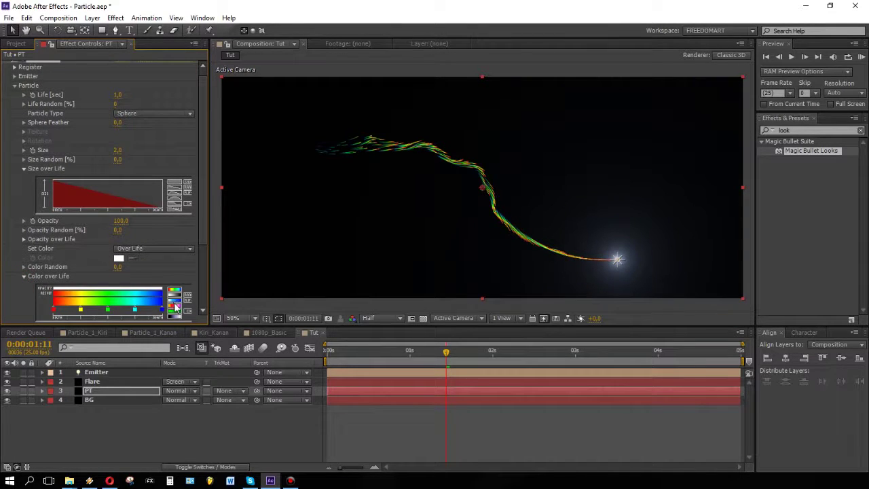
click(175, 307)
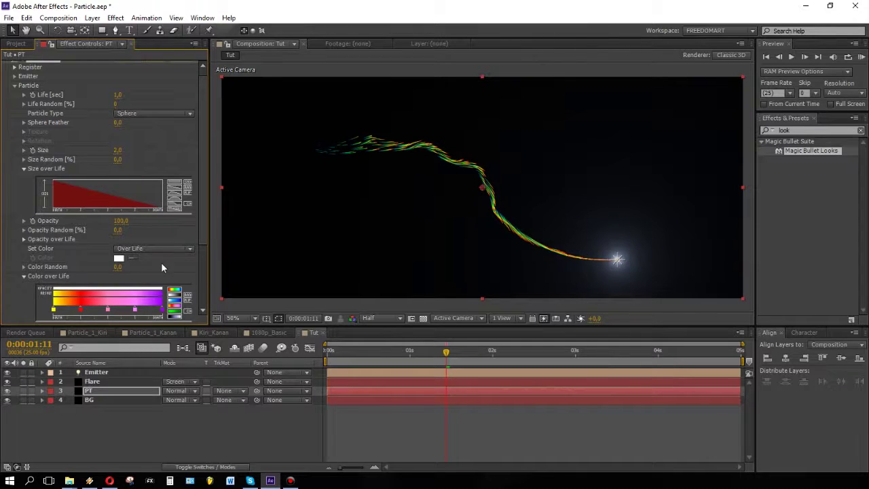
scroll(162, 264, down, 4)
scroll(162, 264, down, 1)
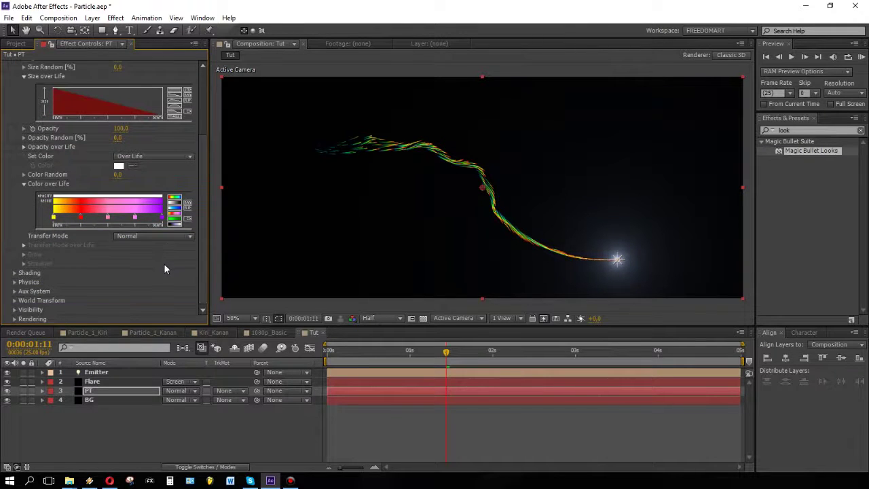
Give the Aux System's Color over Life a red-pink gradient preset.
click(14, 291)
scroll(63, 285, down, 3)
scroll(63, 285, down, 2)
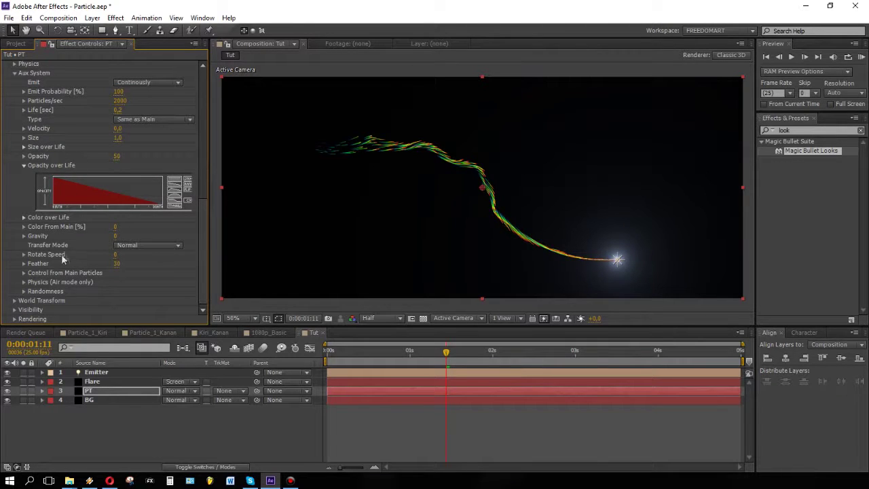
click(24, 166)
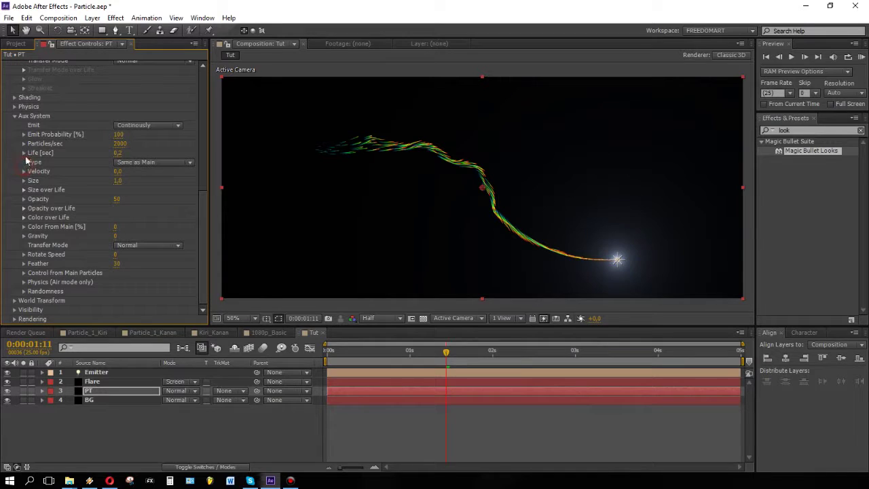
click(24, 217)
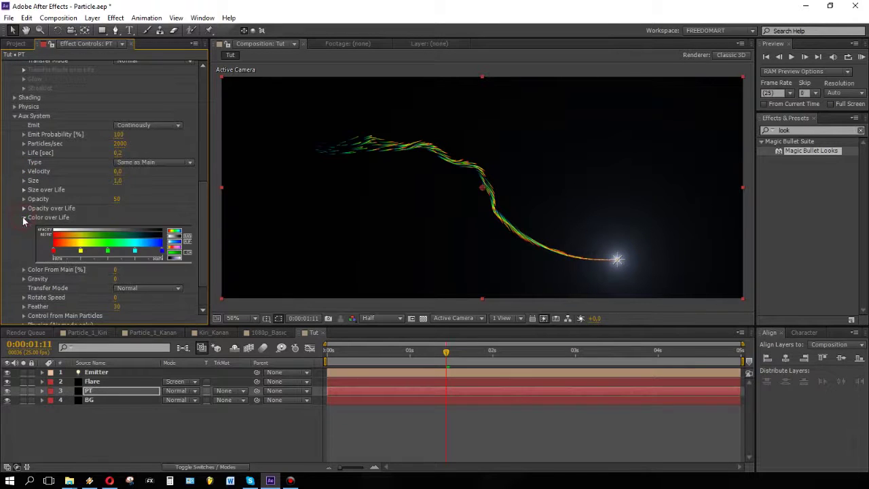
click(174, 250)
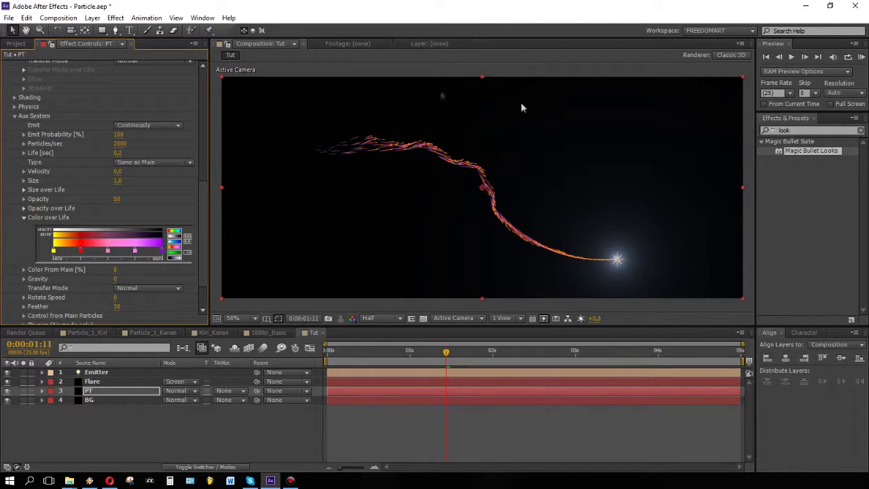
scroll(510, 207, down, 2)
scroll(441, 206, up, 2)
scroll(87, 260, up, 3)
On the Flare layer, sample the red trail colour for the Optical Flares colour.
click(93, 381)
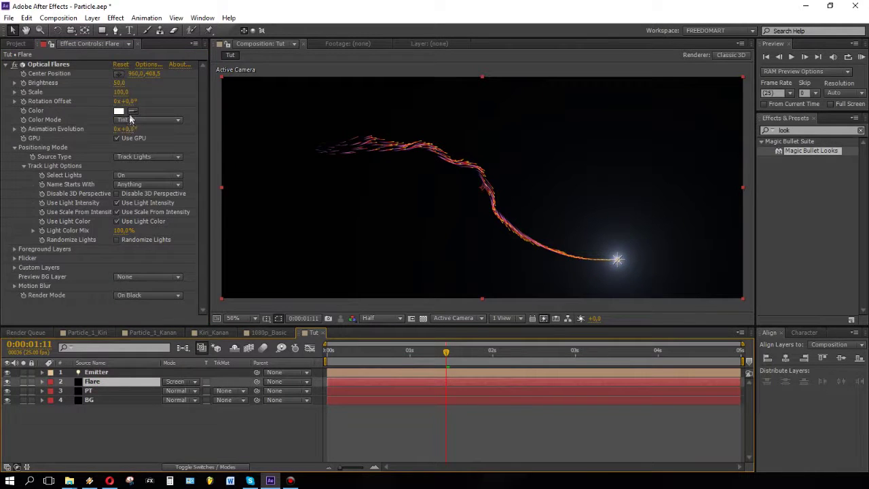
click(132, 112)
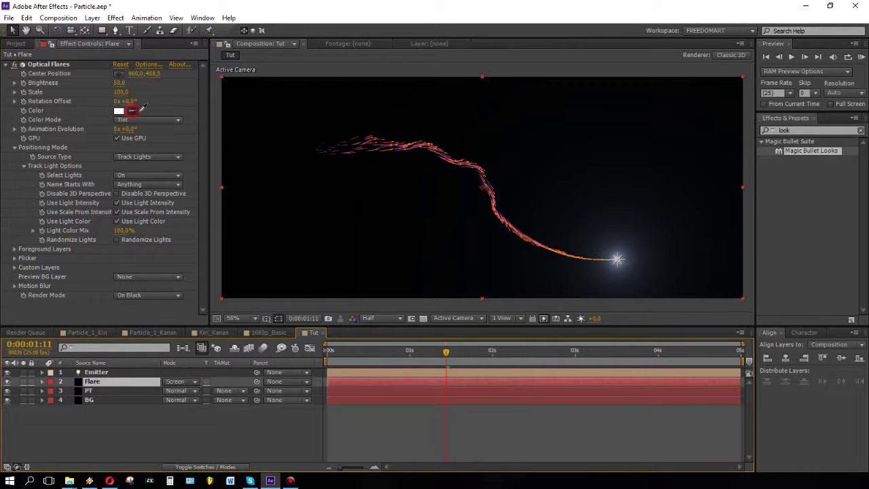
click(428, 145)
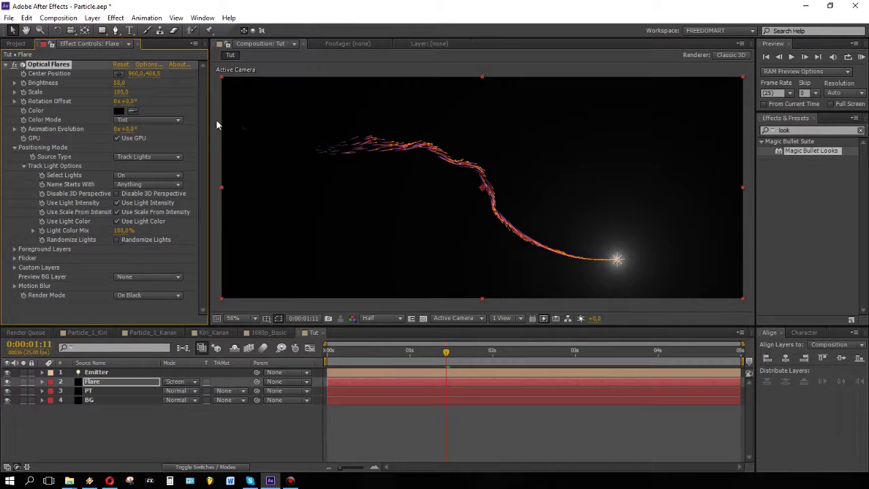
click(133, 111)
click(399, 144)
Adjust the flare colour to a dark muted gold (6D5F2E).
click(118, 112)
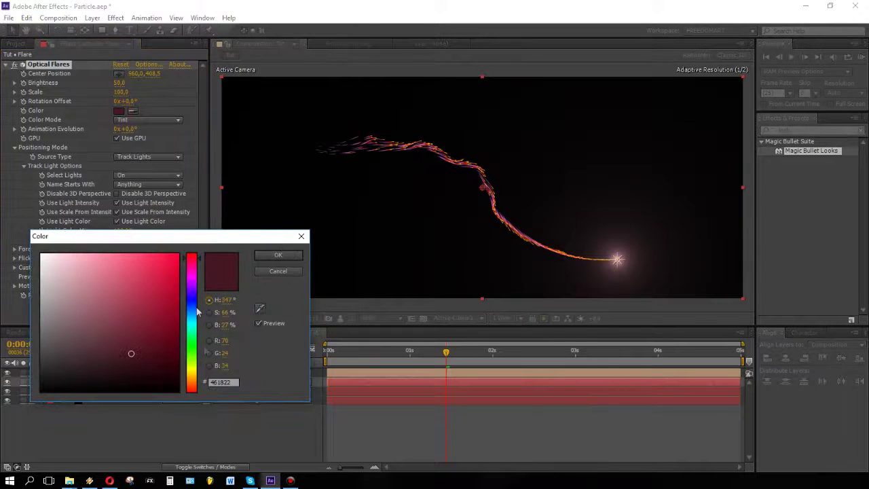
click(192, 375)
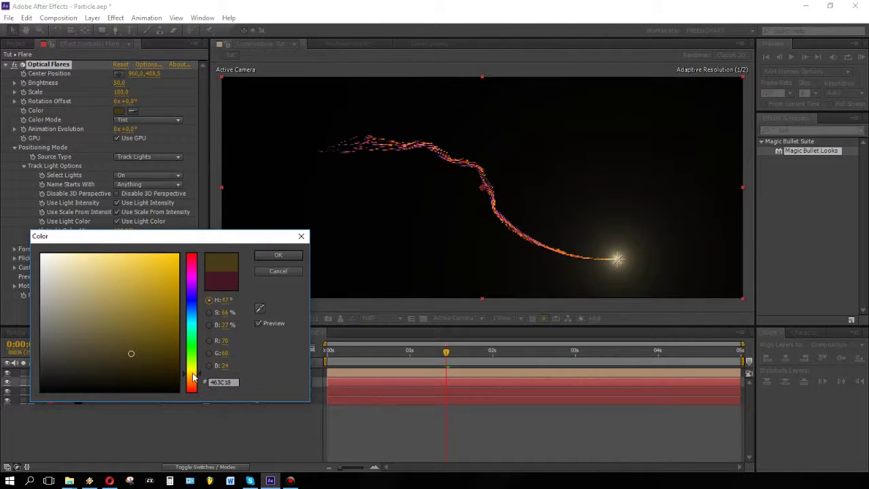
mouse_move(125, 303)
mouse_down()
mouse_move(126, 195)
mouse_move(94, 254)
mouse_up()
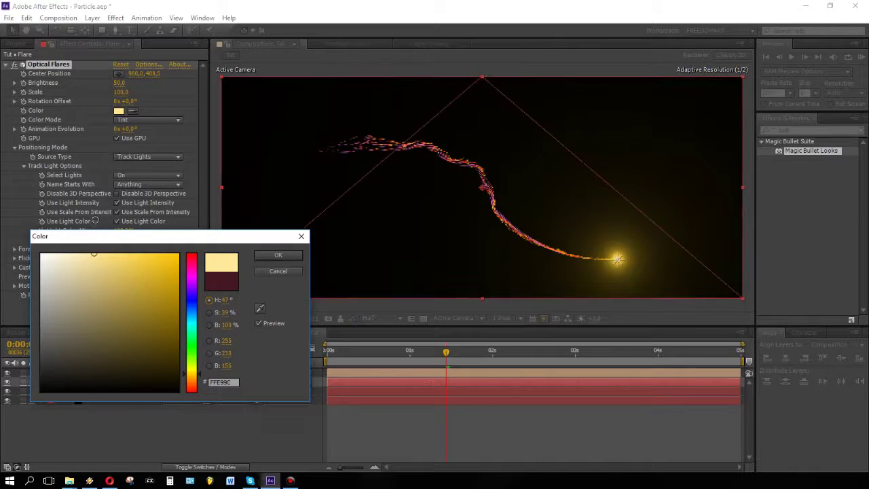
mouse_move(148, 253)
mouse_down()
mouse_move(136, 331)
mouse_move(150, 332)
mouse_up()
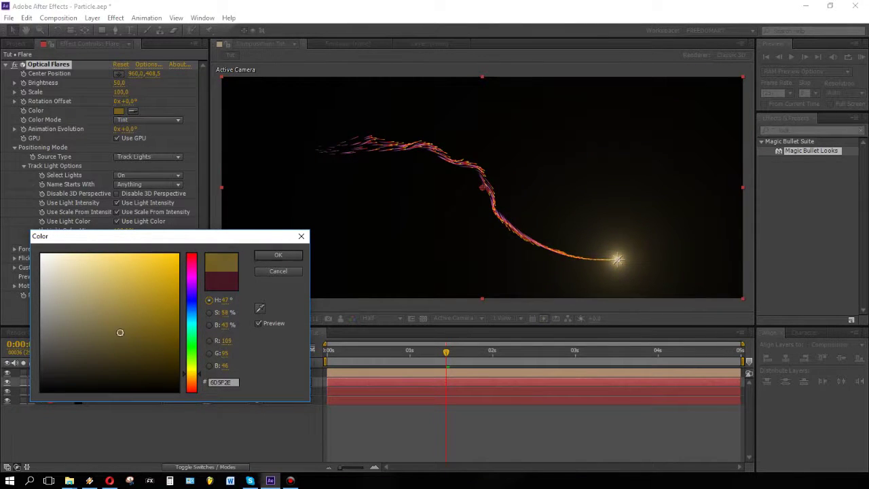
click(278, 255)
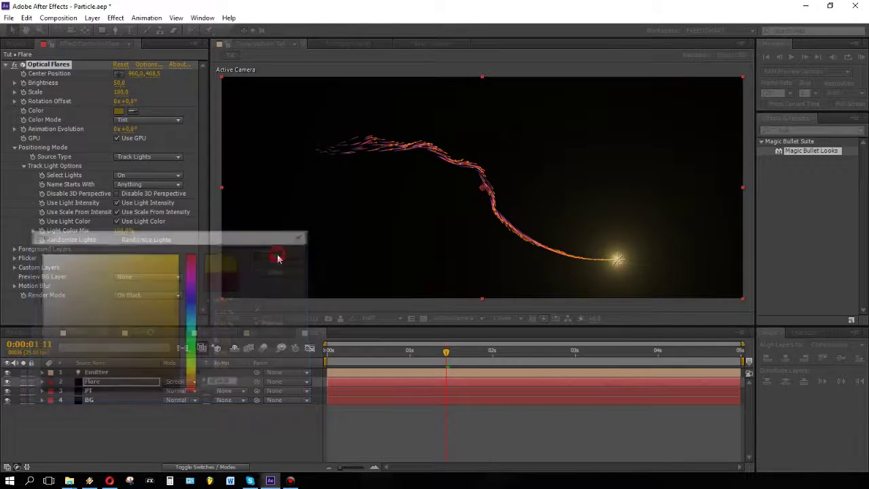
click(478, 216)
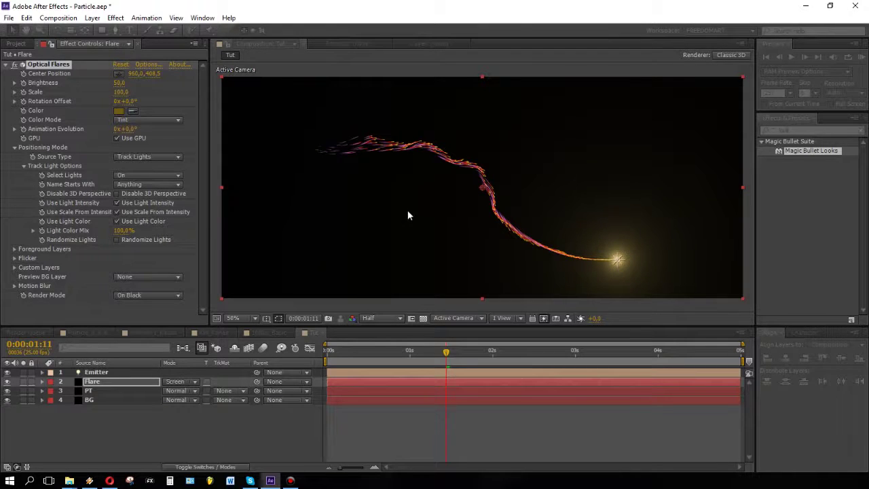
scroll(408, 211, down, 2)
scroll(407, 209, up, 2)
click(242, 319)
Apply the Ramp effect to the BG layer.
click(246, 123)
click(106, 421)
click(91, 401)
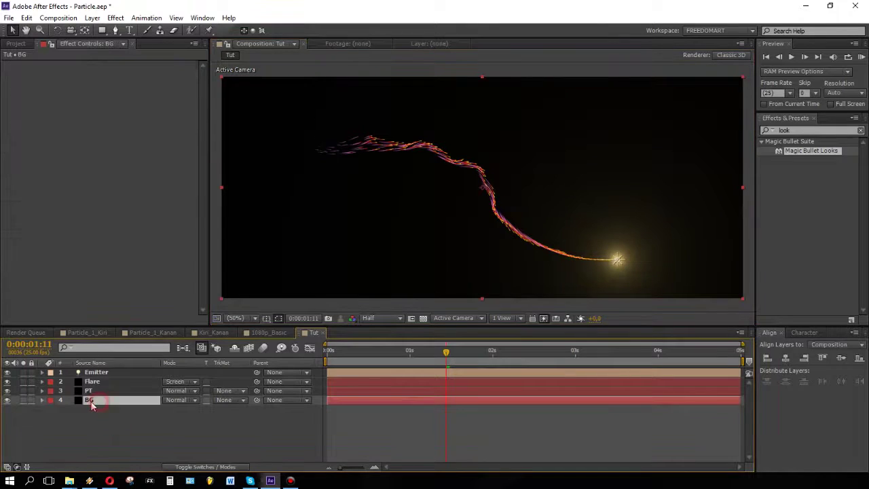
click(804, 130)
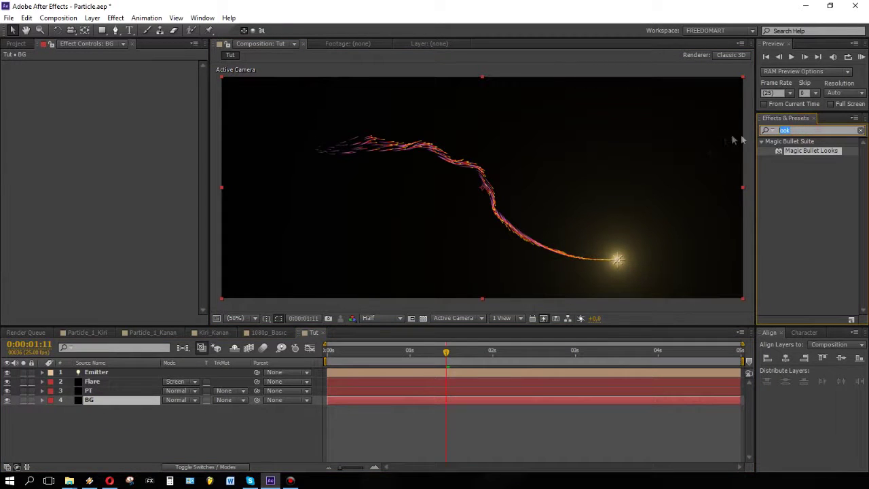
text(ramp)
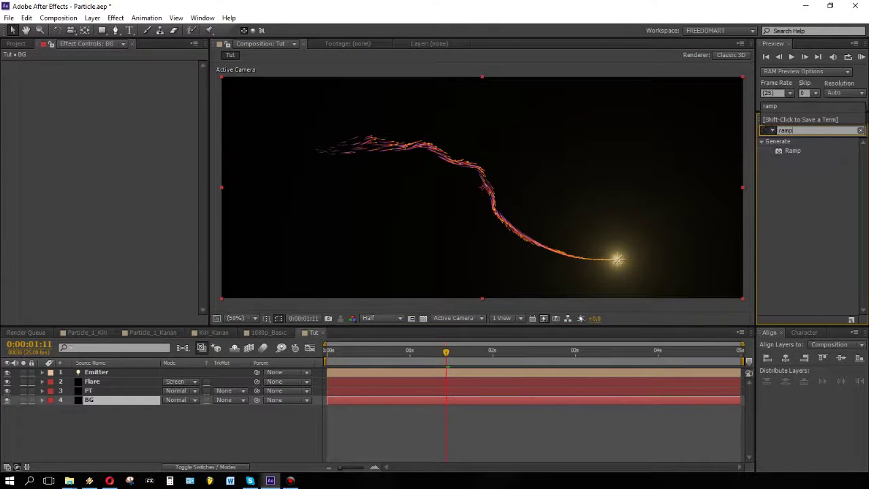
drag(793, 151, 102, 403)
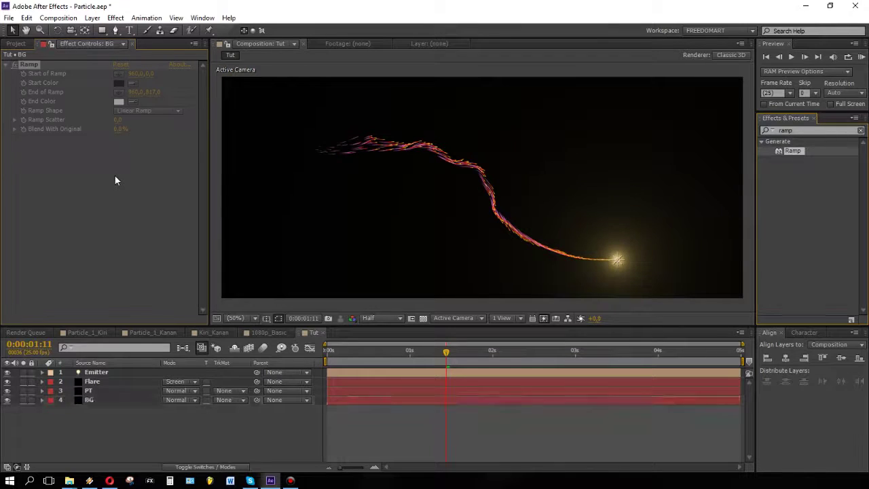
Make the ramp radial with a black end colour, centred near the frame bottom and spread across the frame.
click(142, 111)
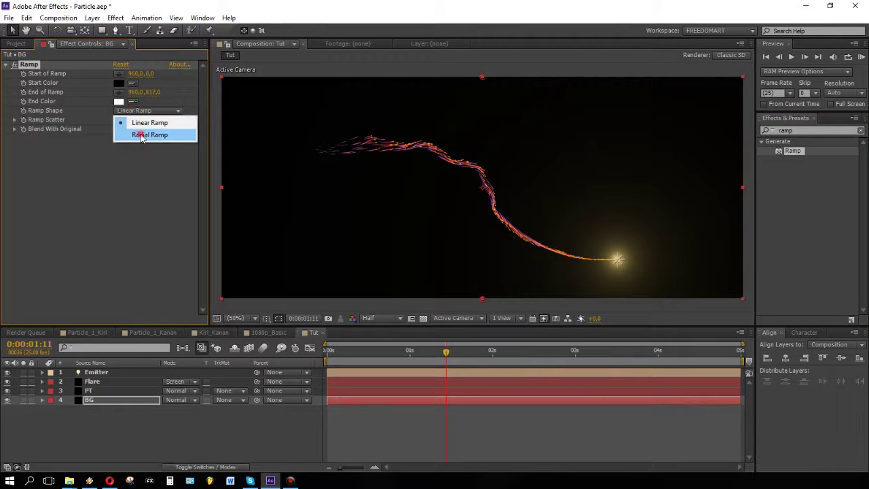
click(143, 134)
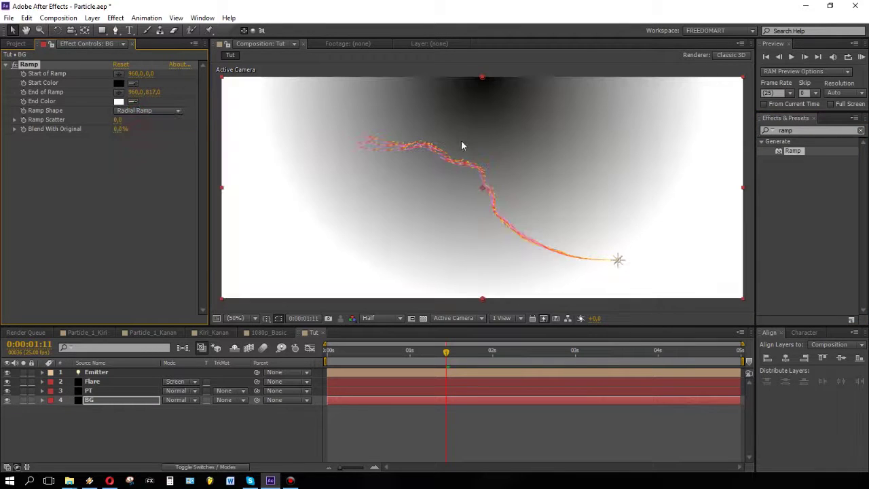
click(133, 101)
click(121, 84)
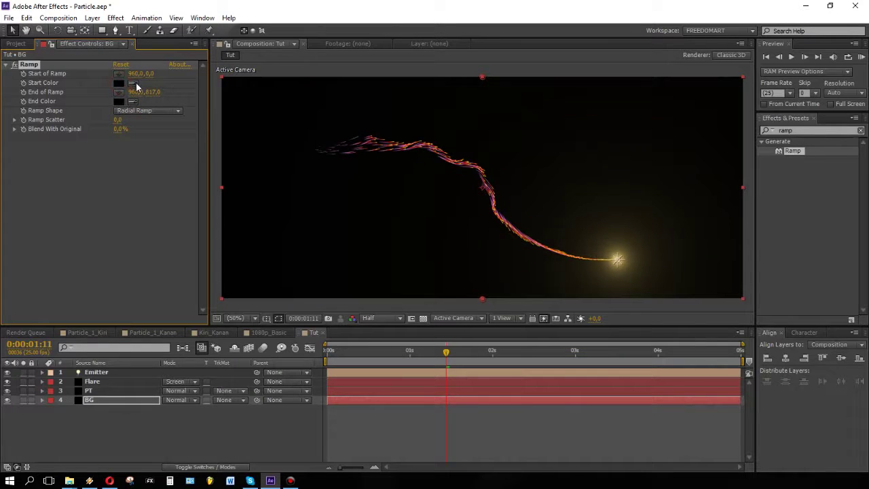
click(134, 83)
click(429, 148)
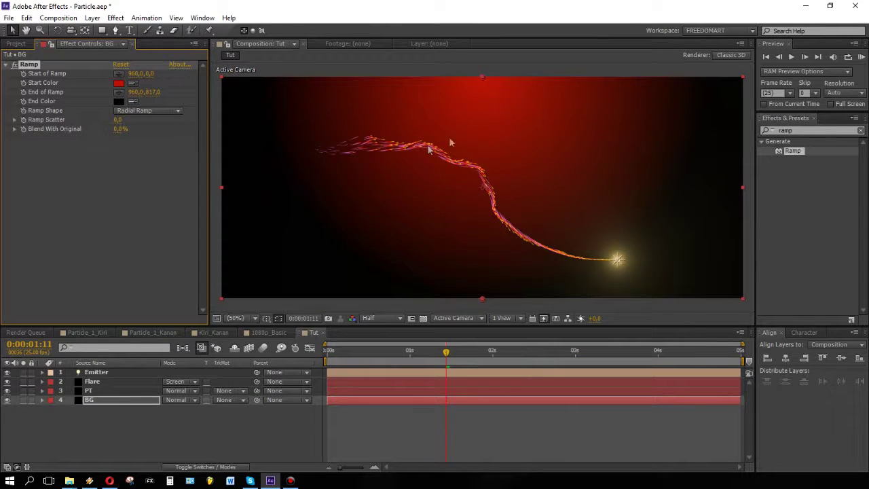
mouse_move(483, 78)
mouse_down()
mouse_move(485, 282)
mouse_move(485, 258)
mouse_up()
drag(485, 212, 465, 56)
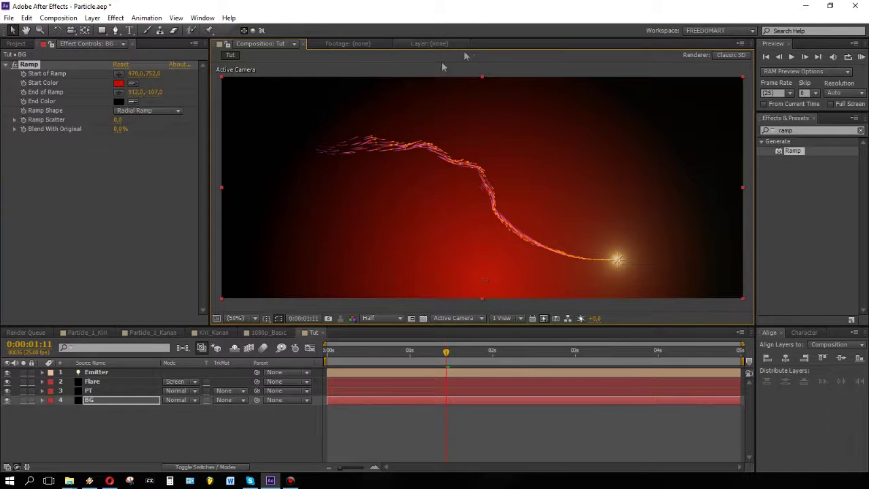
Change the ramp's start colour to deep red 150007.
click(119, 83)
drag(196, 304, 196, 278)
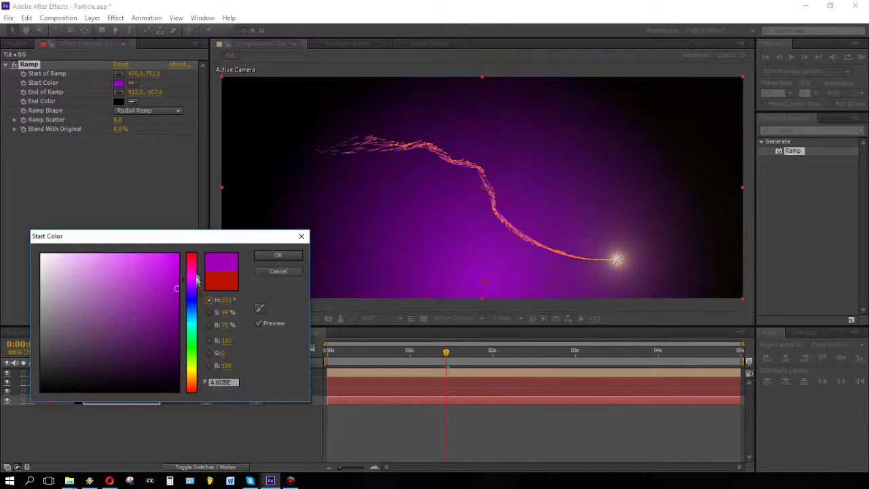
click(173, 367)
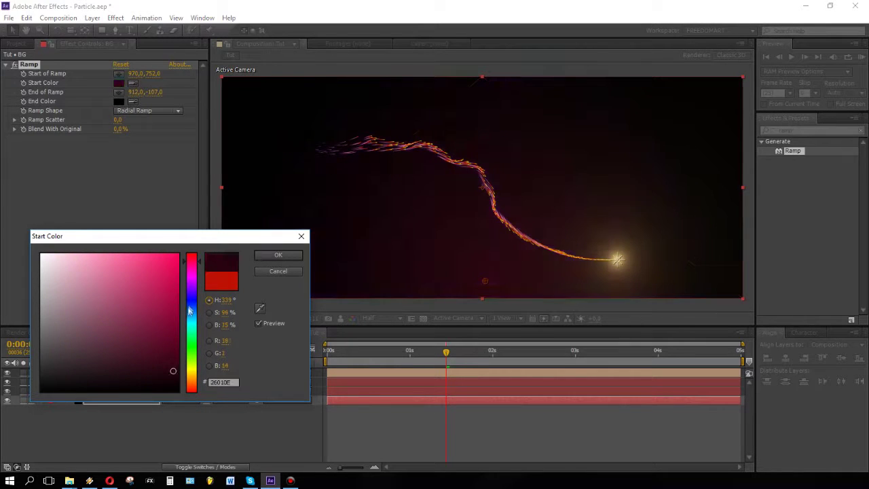
drag(174, 373, 192, 381)
click(272, 255)
key(comma)
click(479, 98)
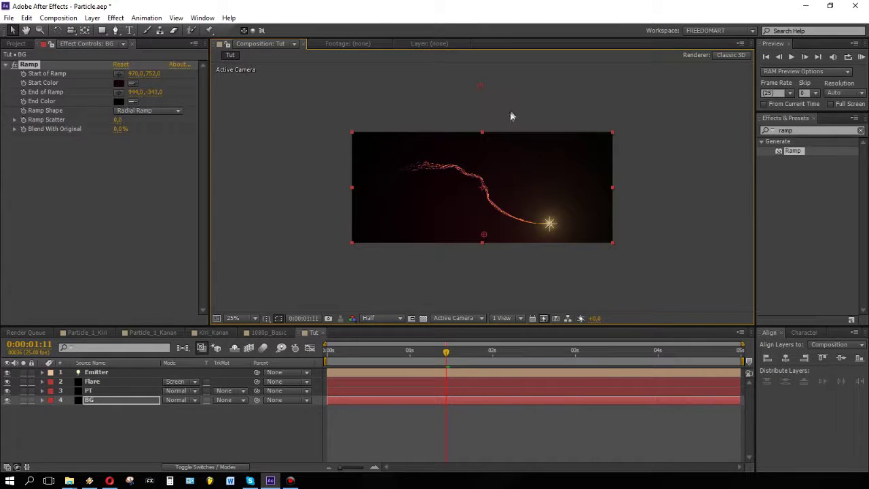
click(254, 318)
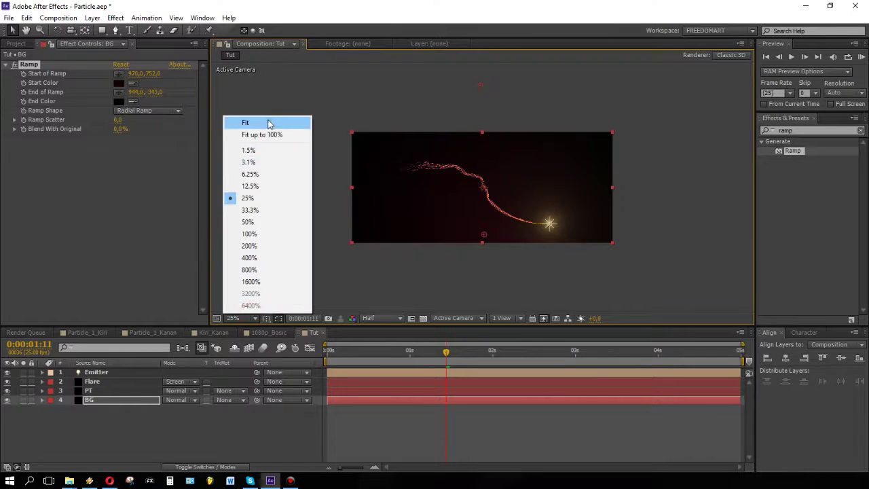
click(268, 122)
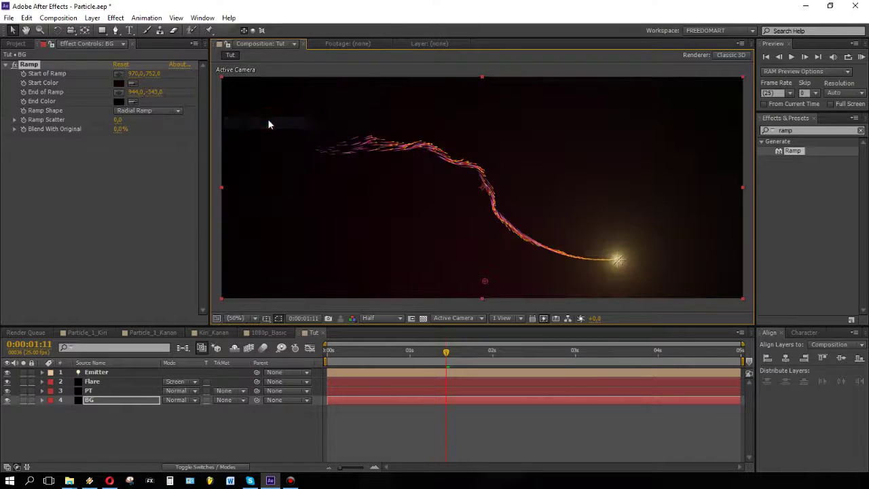
Change the Flare layer's Optical Flares colour to muted brownish orange 593B17.
click(89, 391)
scroll(128, 272, down, 5)
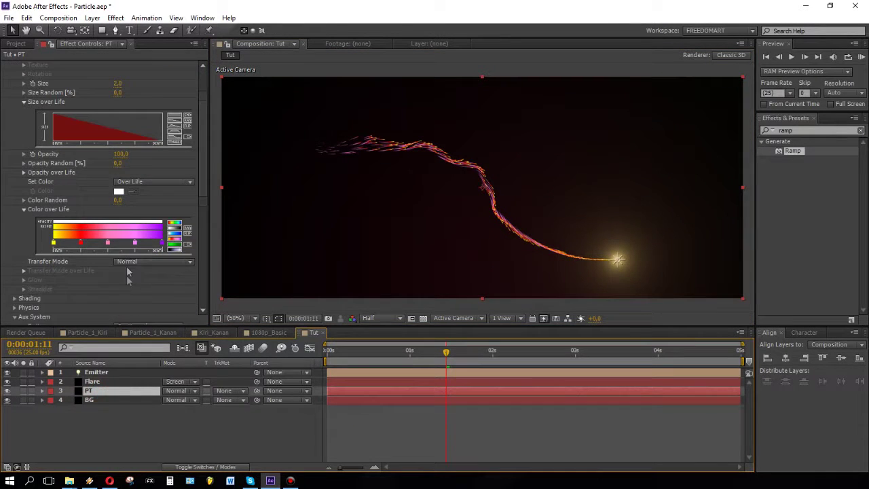
click(102, 384)
click(119, 110)
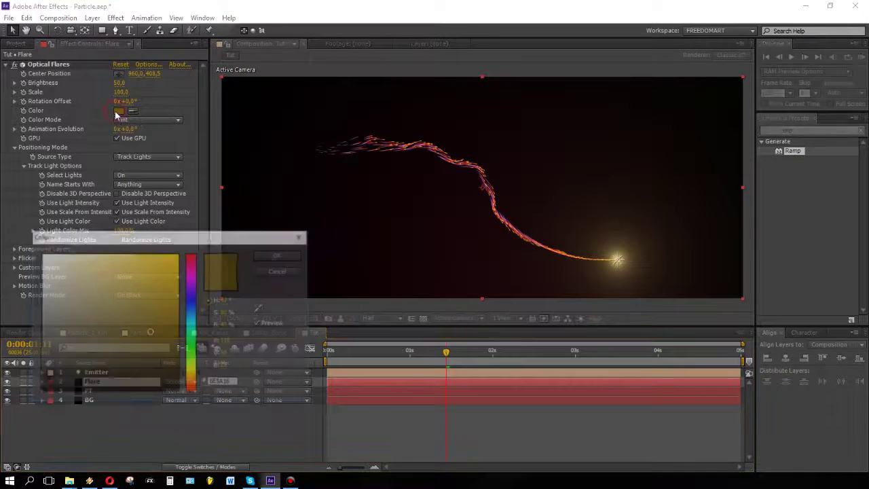
drag(197, 384, 201, 384)
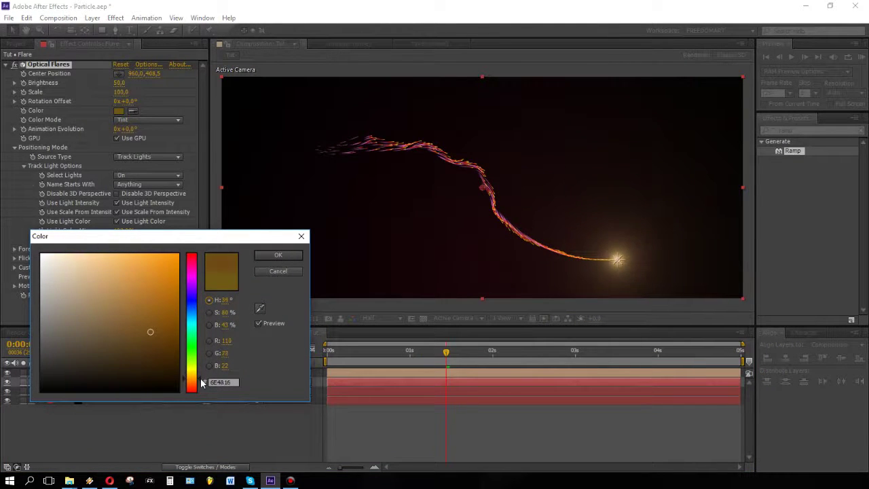
drag(127, 343, 142, 343)
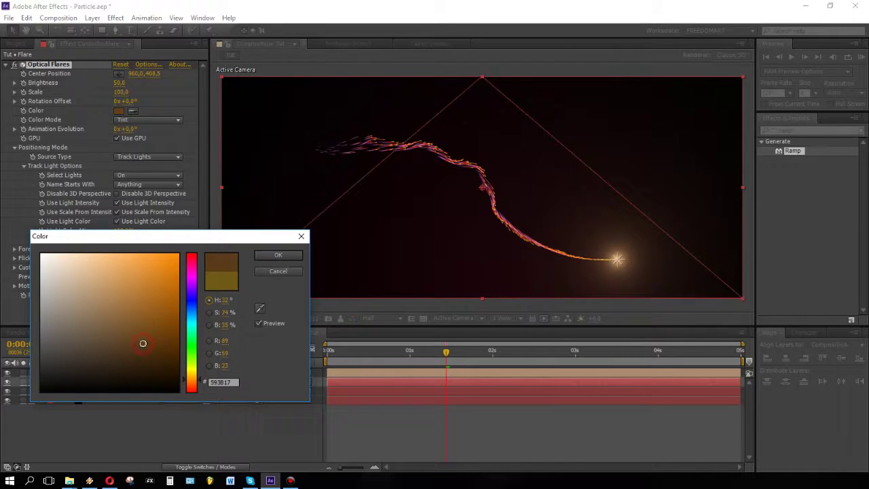
click(280, 256)
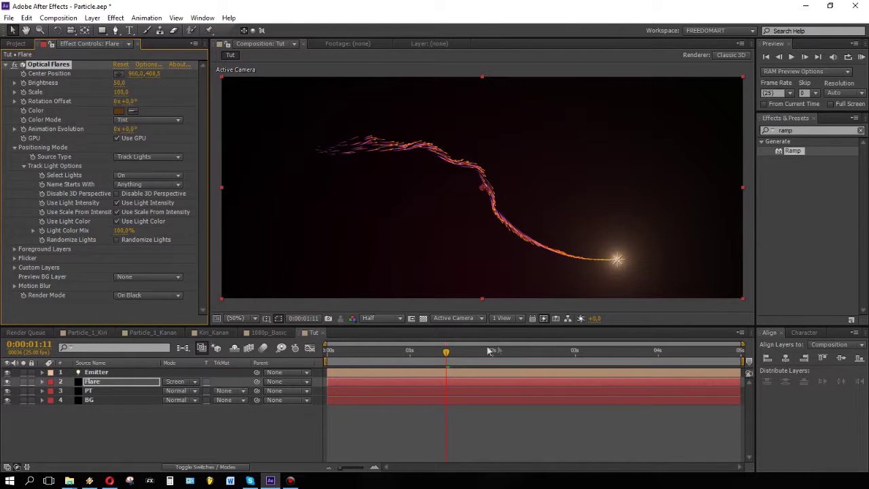
click(107, 450)
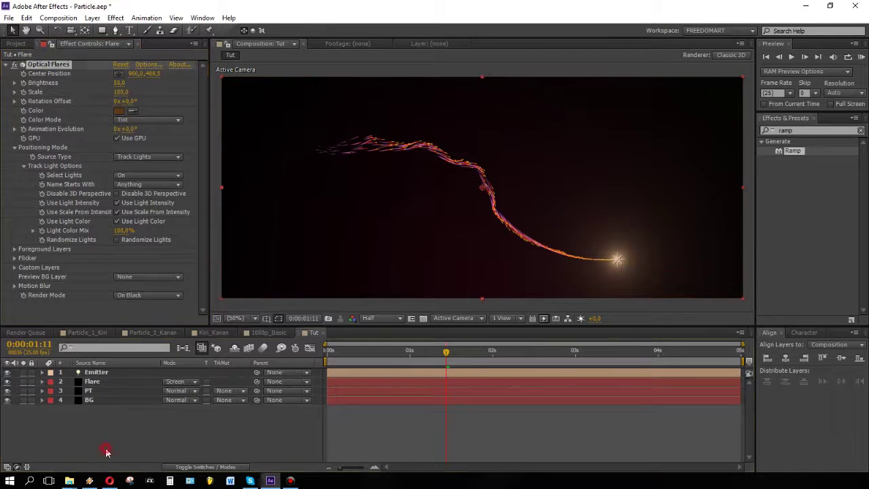
Save the project and scrub through frames 0:00:00:11 to 0:00:01:11 to review the trail.
key(ctrl+s)
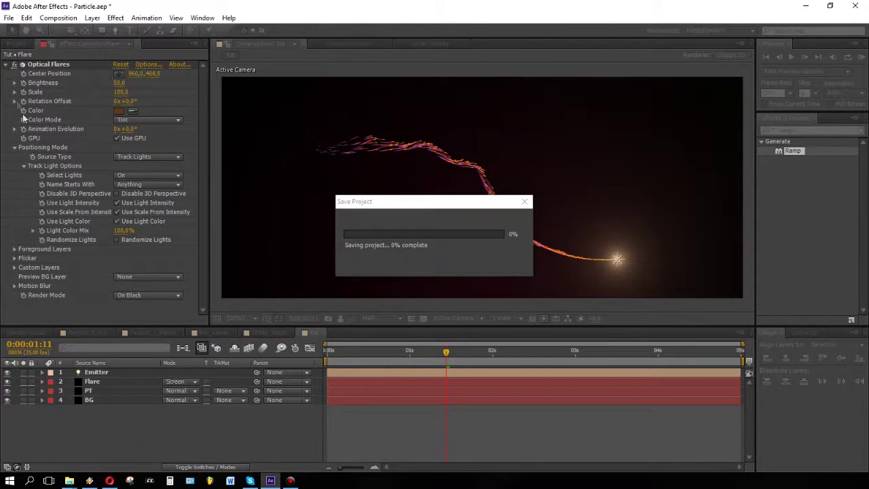
click(15, 147)
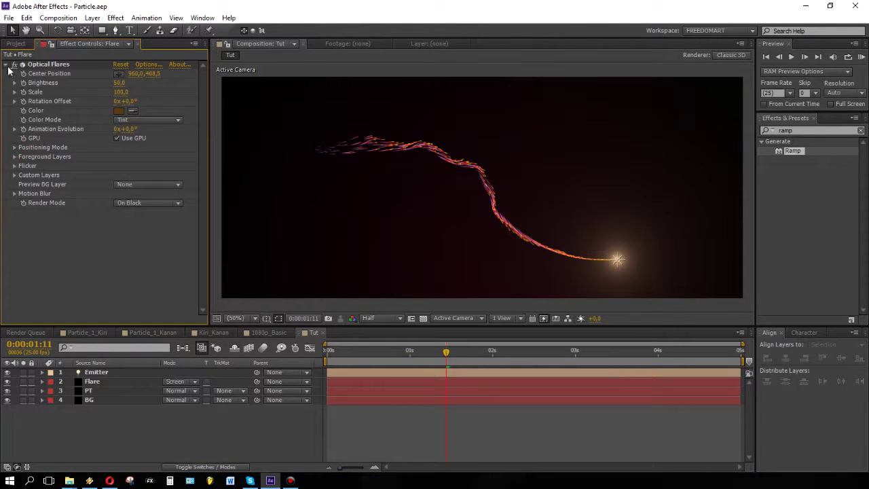
click(110, 373)
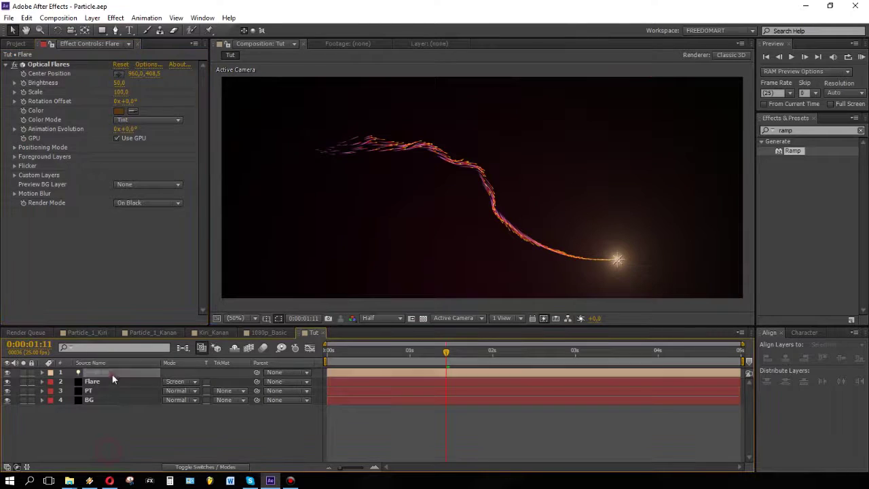
click(98, 427)
click(363, 351)
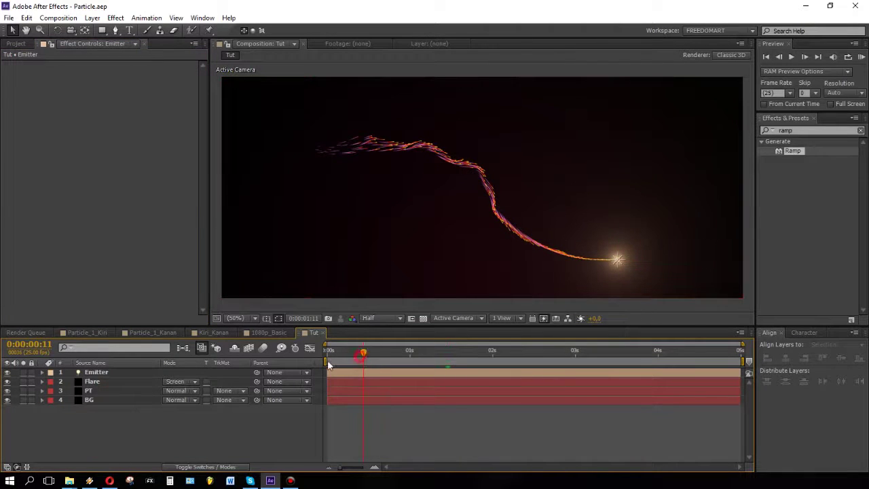
click(373, 351)
click(430, 351)
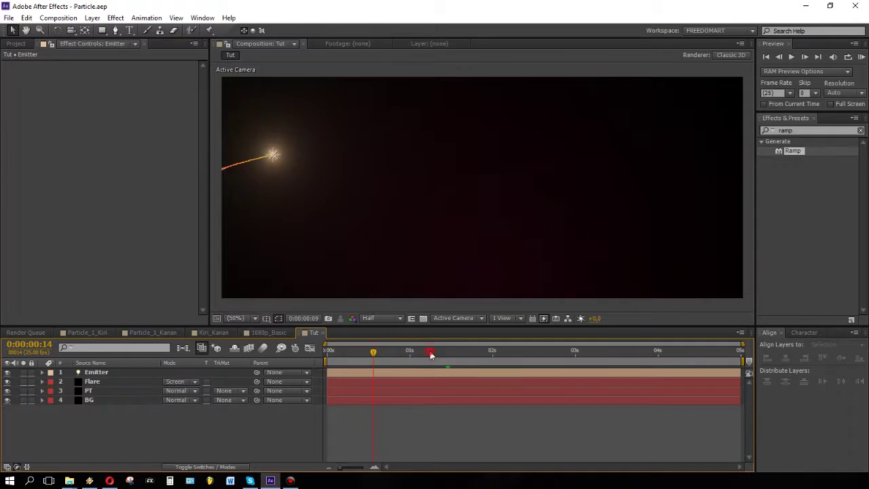
click(446, 354)
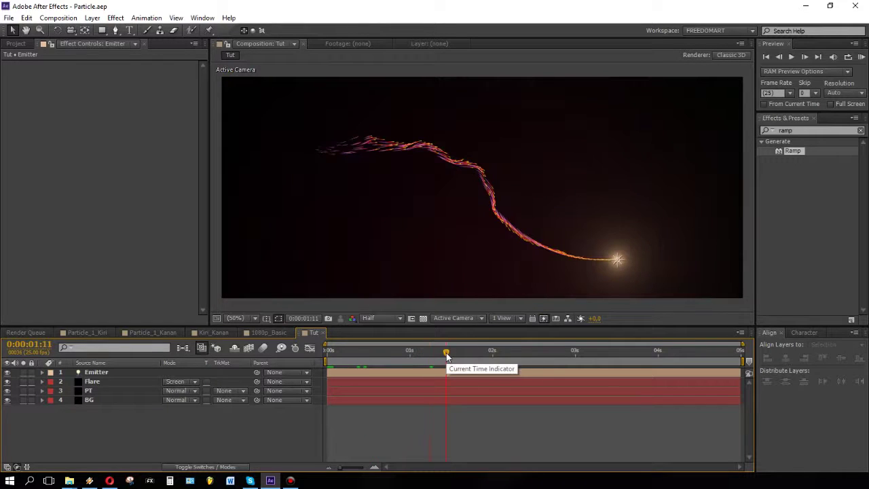
click(169, 445)
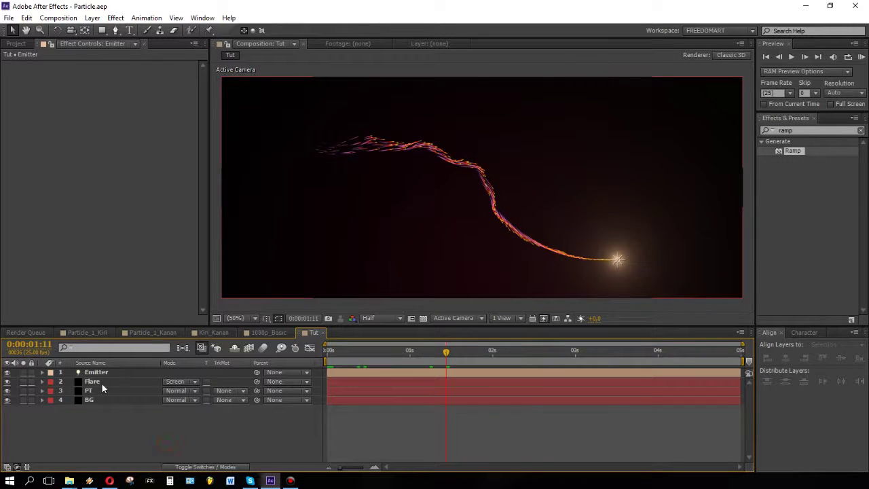
click(106, 402)
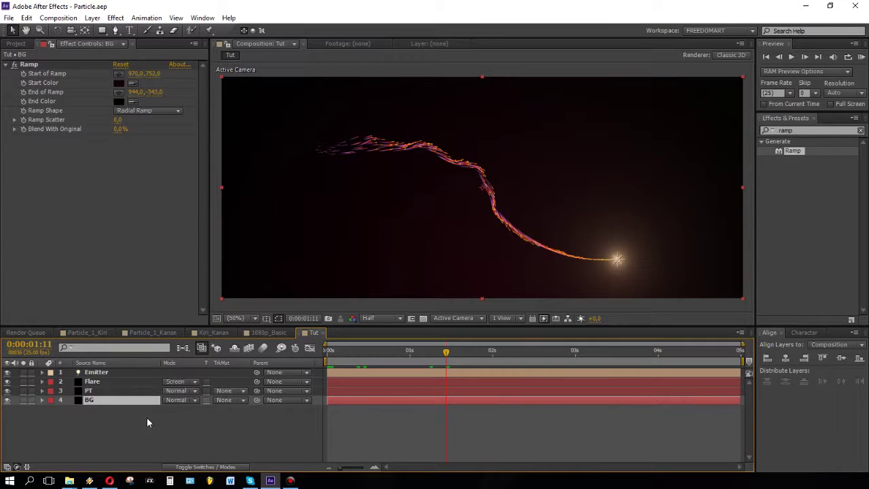
Duplicate the Tut composition in the Project panel to create Tut 2.
click(16, 44)
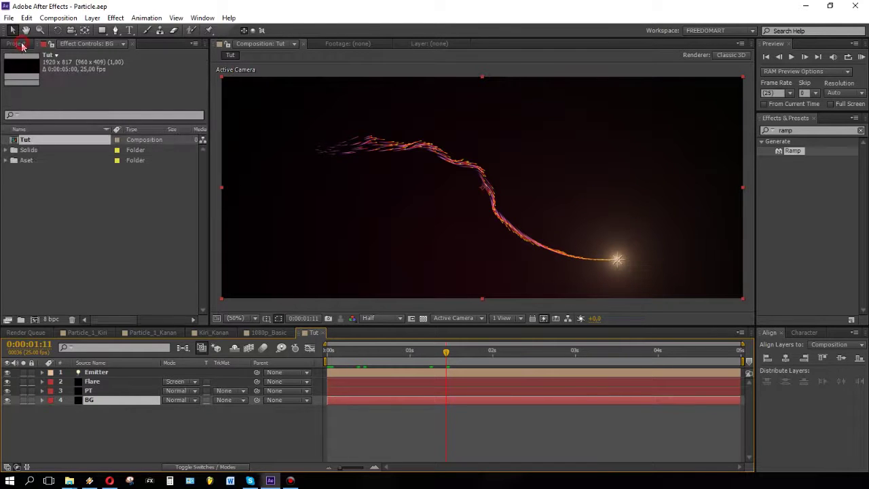
click(58, 181)
click(32, 142)
click(26, 18)
mouse_move(59, 18)
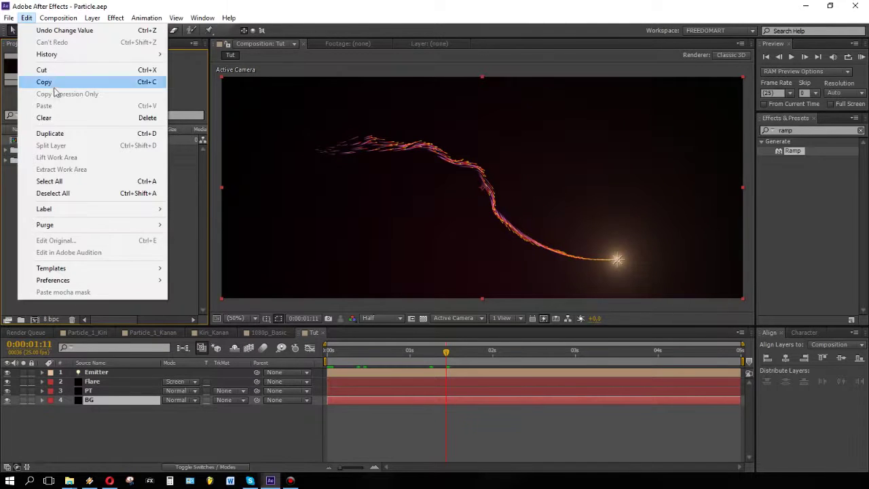
click(74, 198)
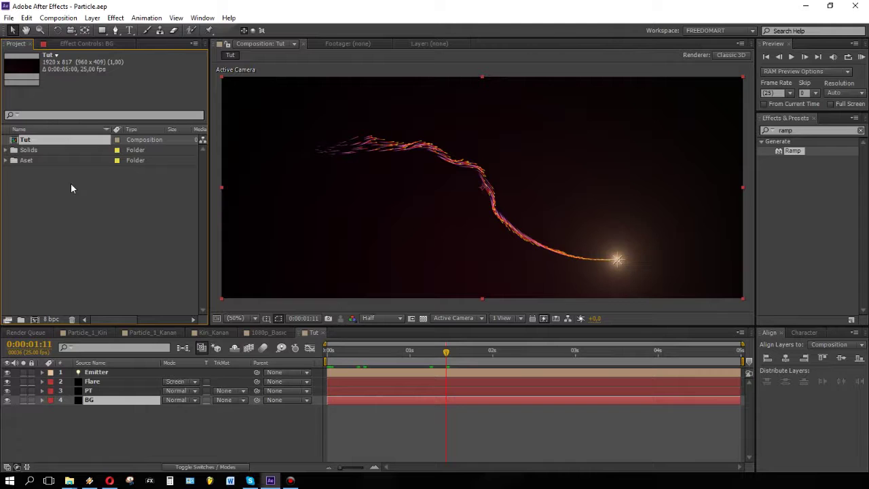
key(ctrl+d)
click(77, 247)
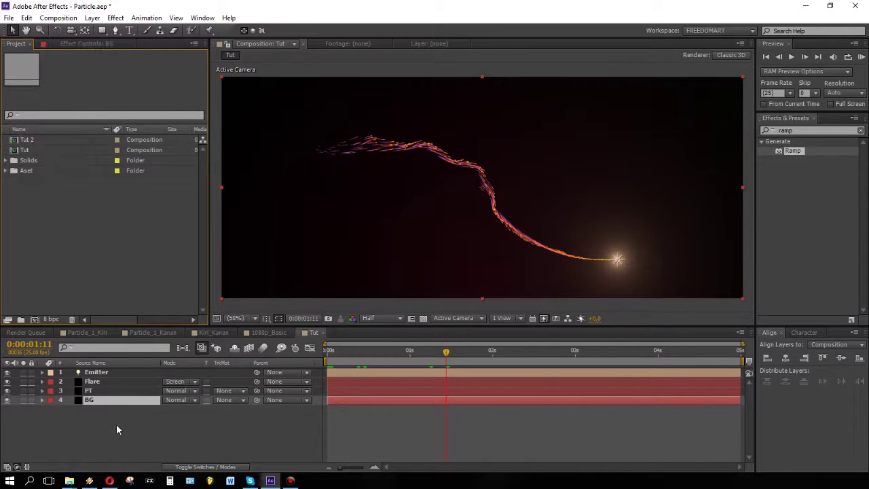
Create a new composition named ALL at 1920×817, 25 fps, 5 seconds long.
right_click(119, 421)
click(121, 415)
click(57, 18)
click(111, 30)
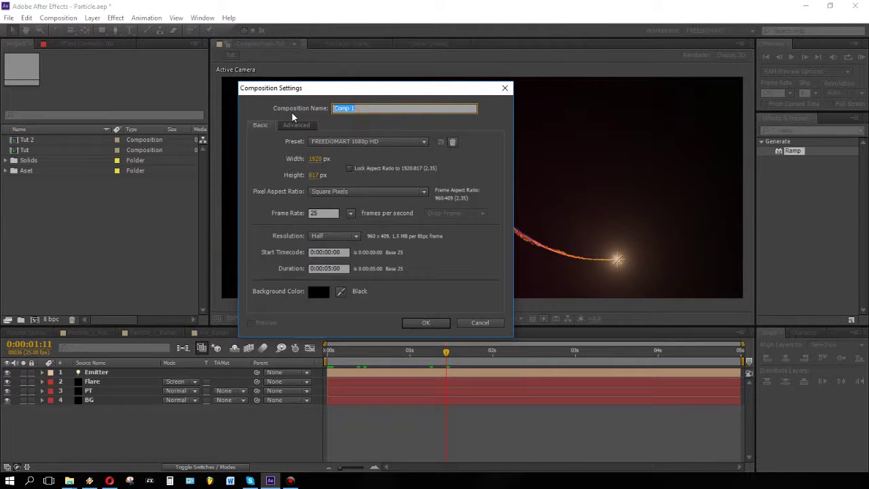
text(ALL)
key(Return)
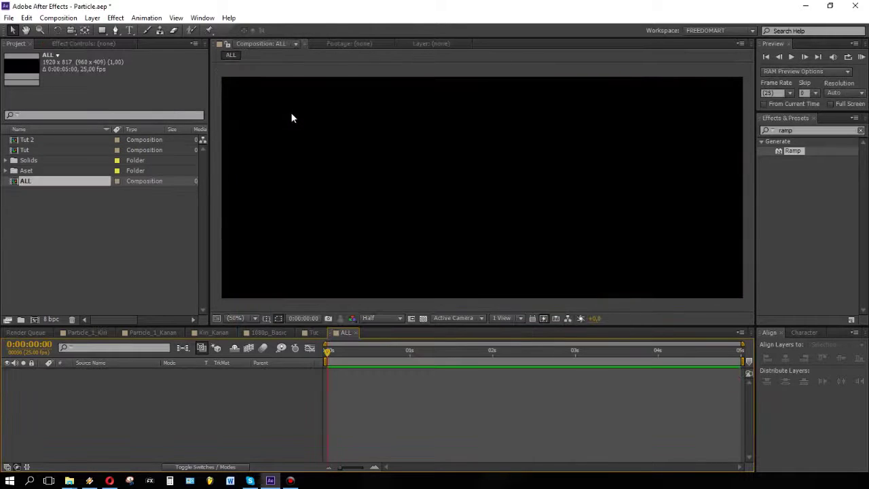
click(317, 334)
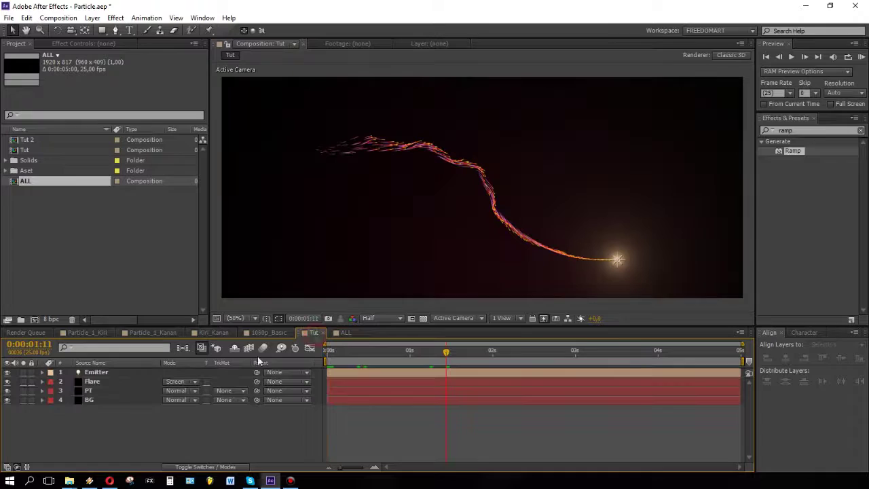
Cut the BG layer from Tut and paste it into the ALL composition.
click(108, 401)
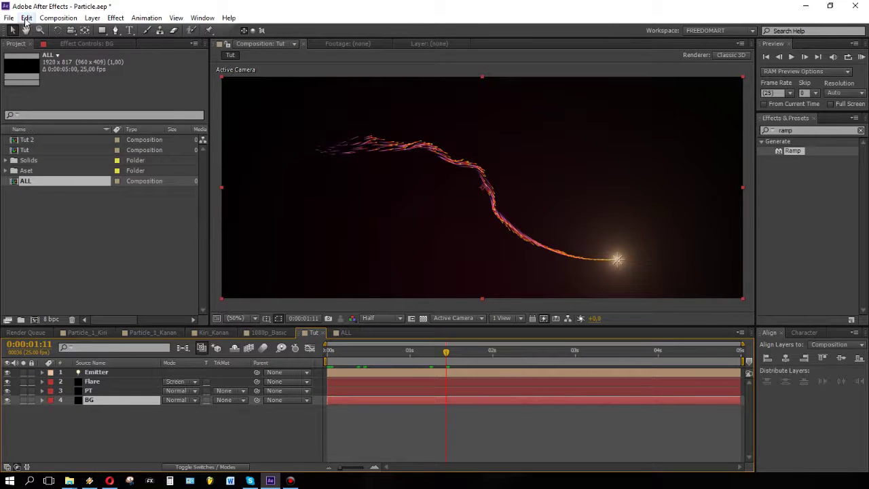
click(26, 17)
click(42, 70)
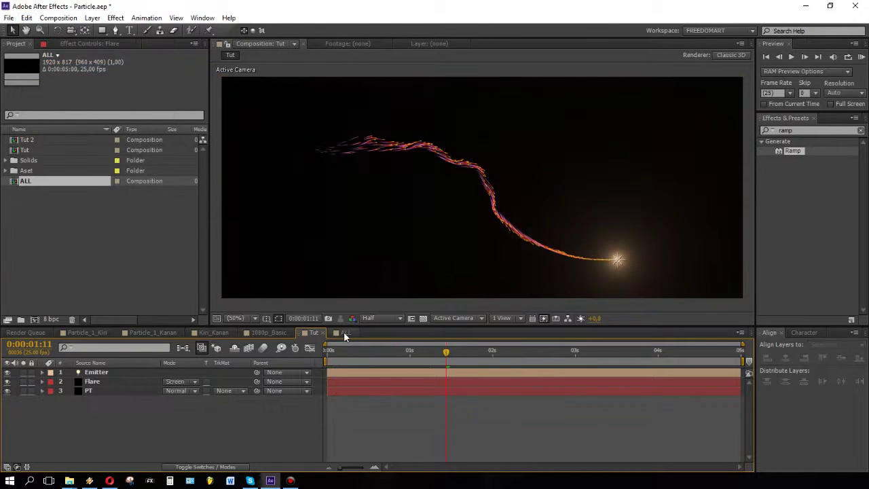
click(345, 333)
click(27, 18)
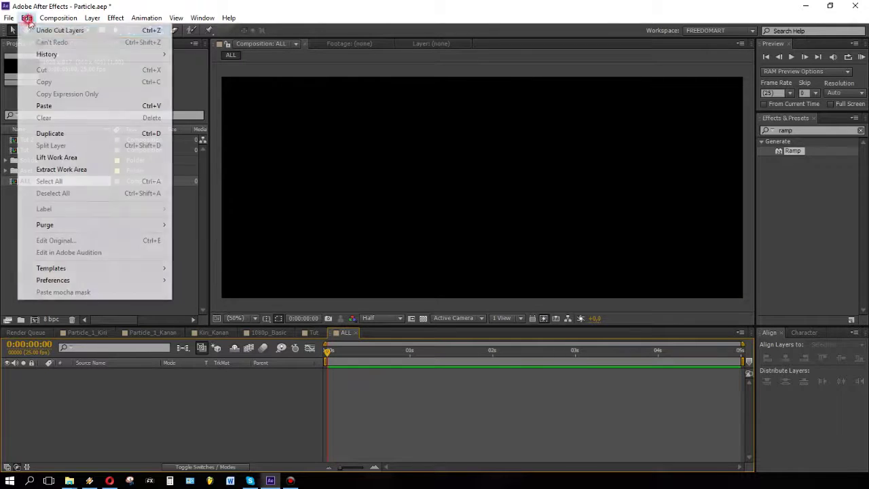
click(61, 109)
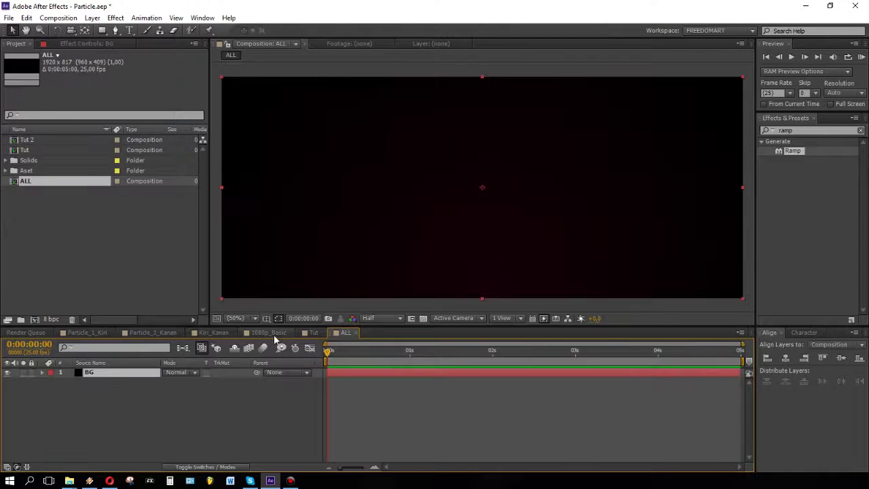
click(309, 333)
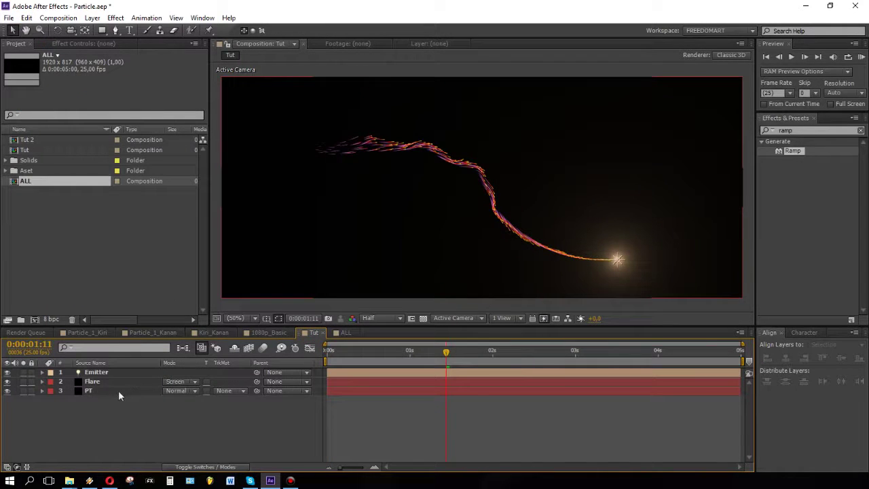
click(346, 333)
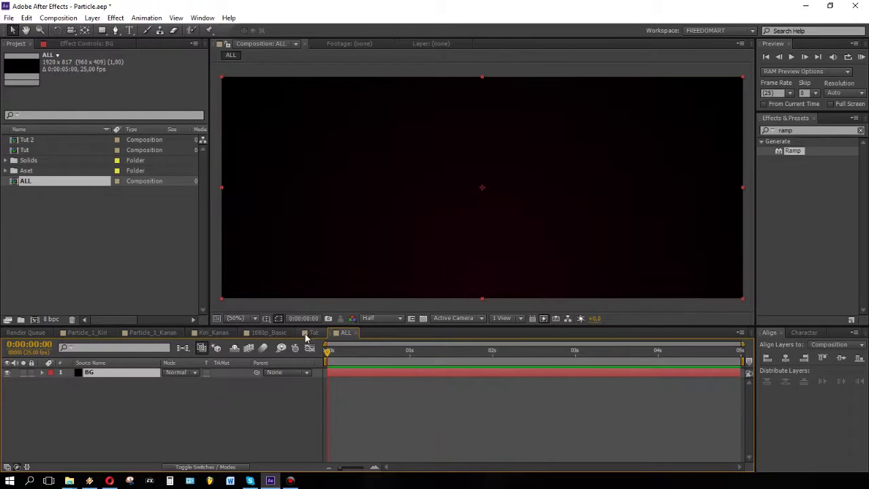
Add Tut and then Tut 2 as layers stacked above BG in ALL.
click(29, 151)
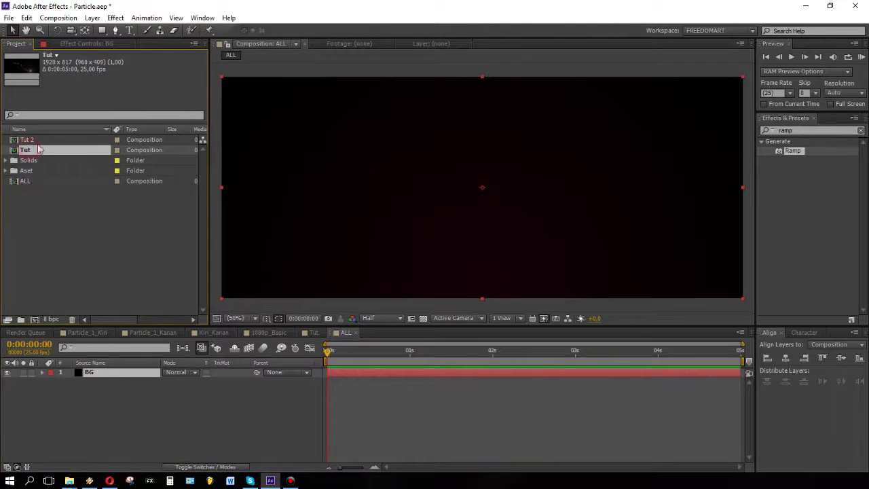
drag(34, 152, 83, 407)
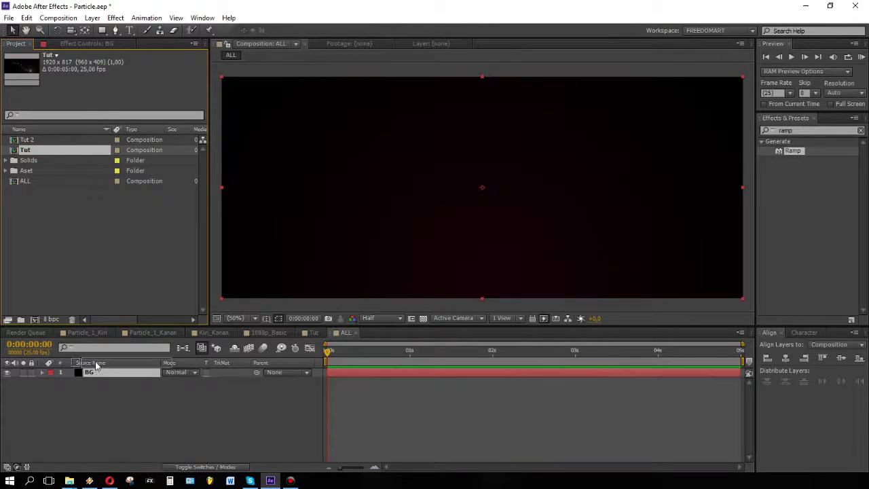
drag(96, 370, 96, 371)
click(38, 139)
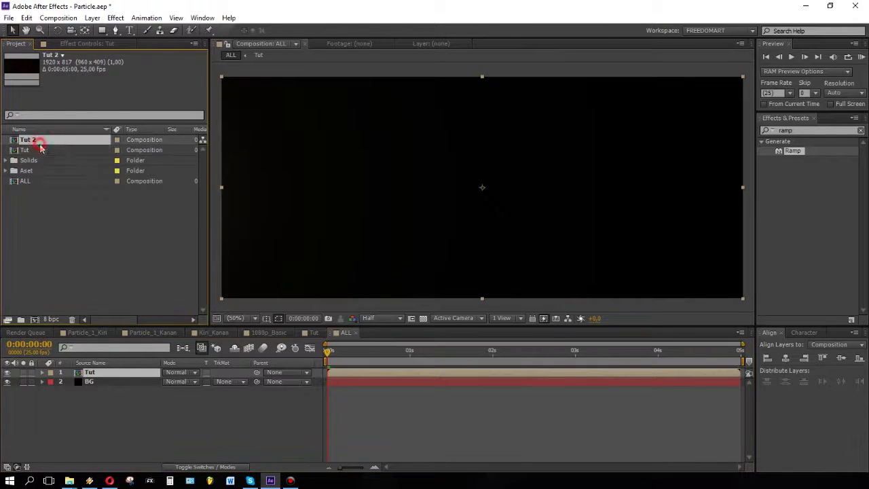
drag(61, 172, 119, 378)
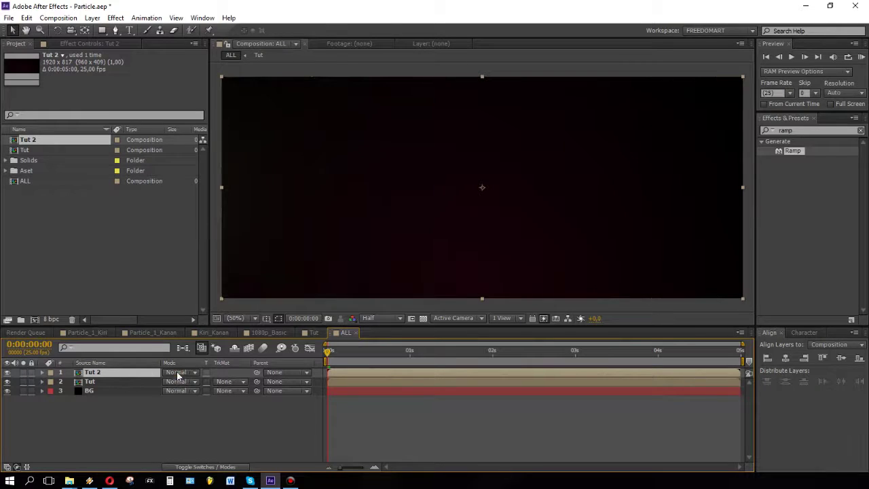
Set both Tut 2 and Tut layers to Screen blending mode.
click(177, 373)
click(184, 151)
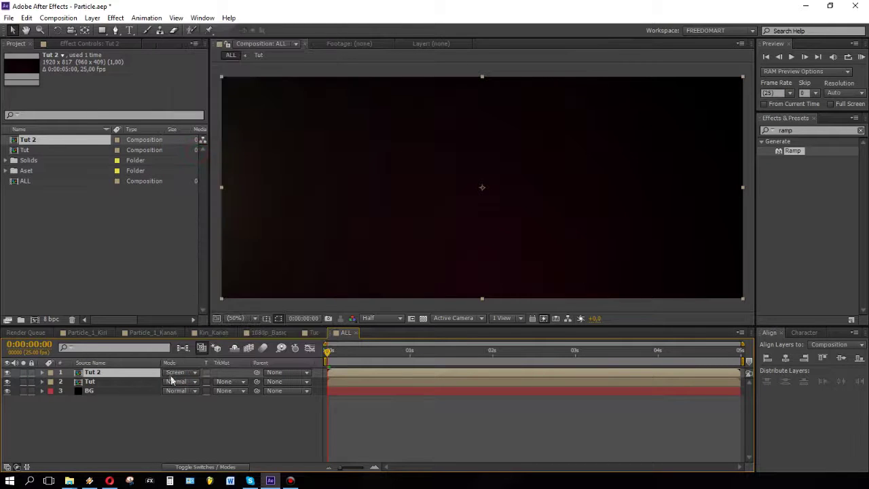
click(173, 382)
click(184, 160)
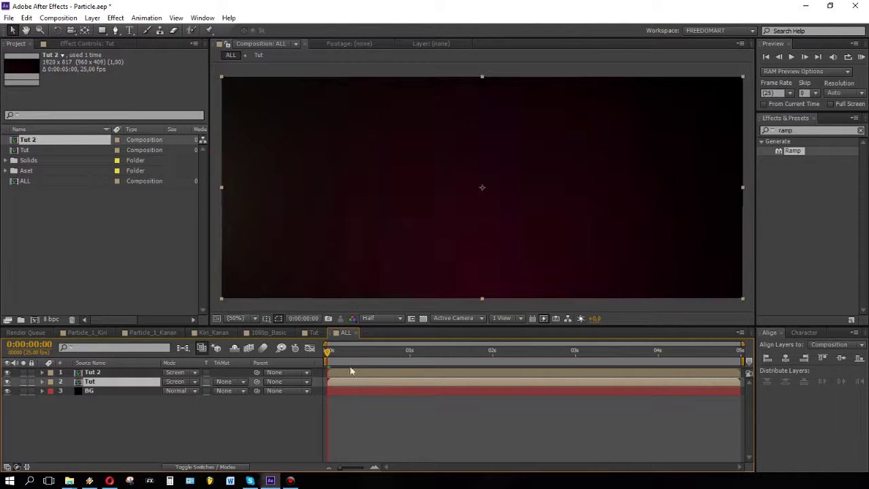
drag(332, 355, 424, 352)
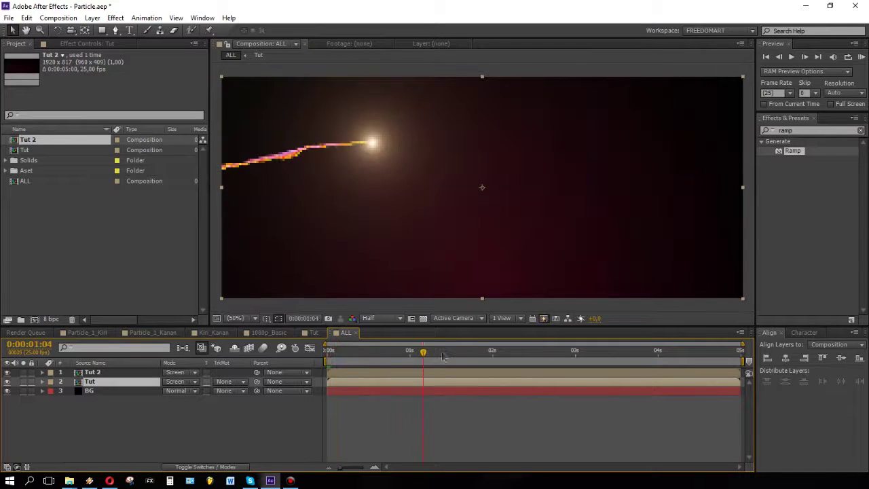
Turn on the 3D Layer switch for Tut 2 and Tut.
click(206, 467)
click(223, 372)
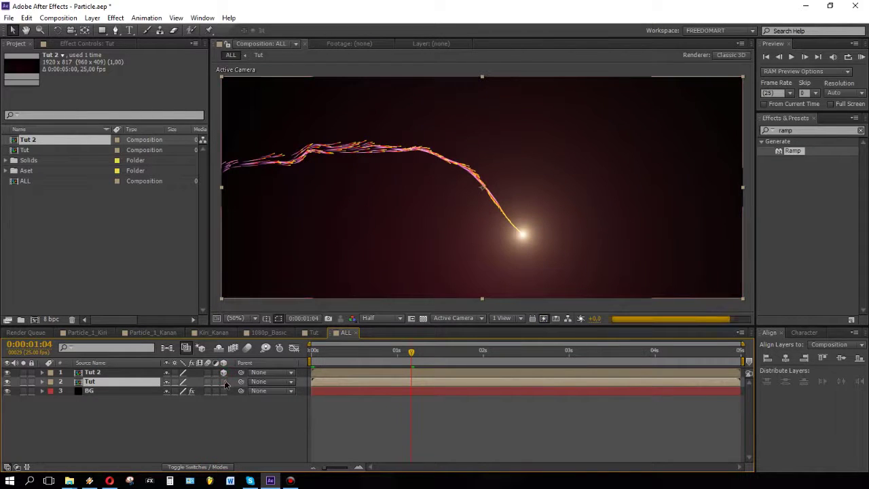
click(224, 381)
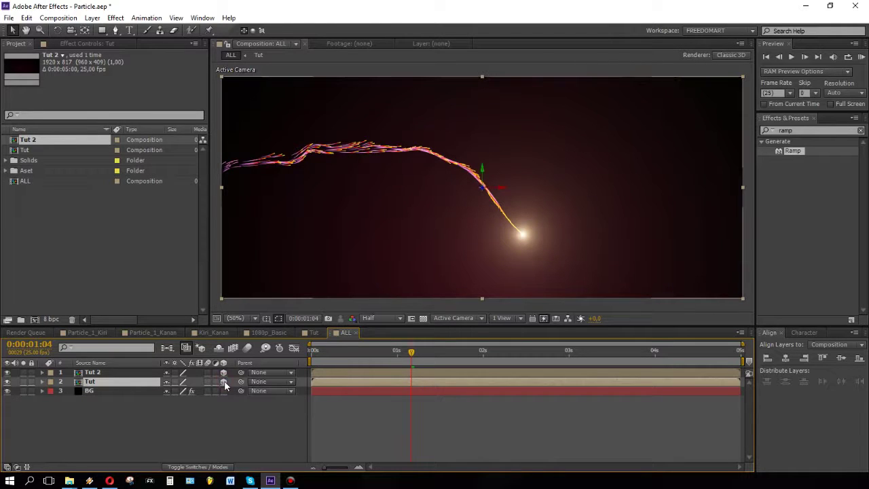
click(119, 374)
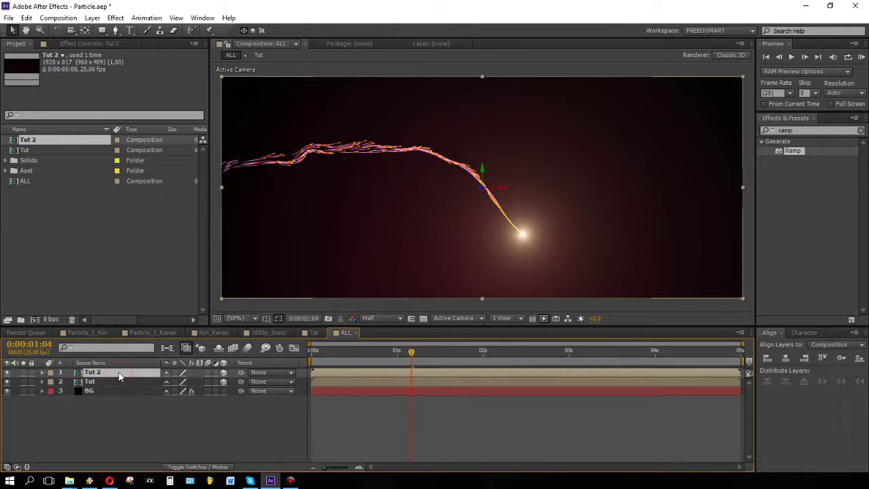
Rotate Tut 2 to −180° on the Y axis to mirror its trail.
key(r)
drag(182, 404, 198, 405)
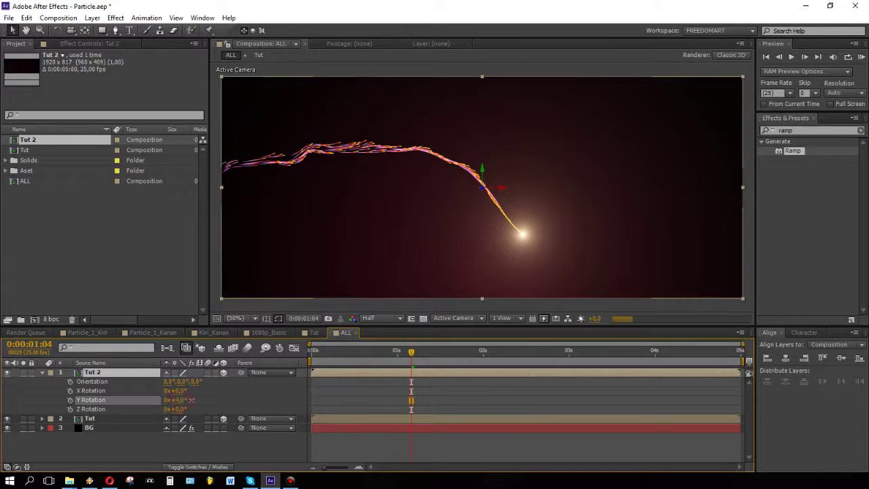
click(184, 402)
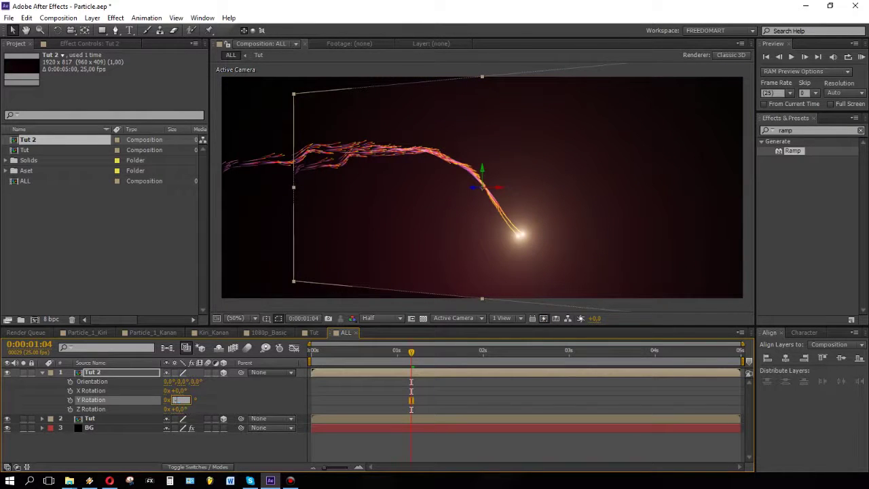
text(80)
key(Return)
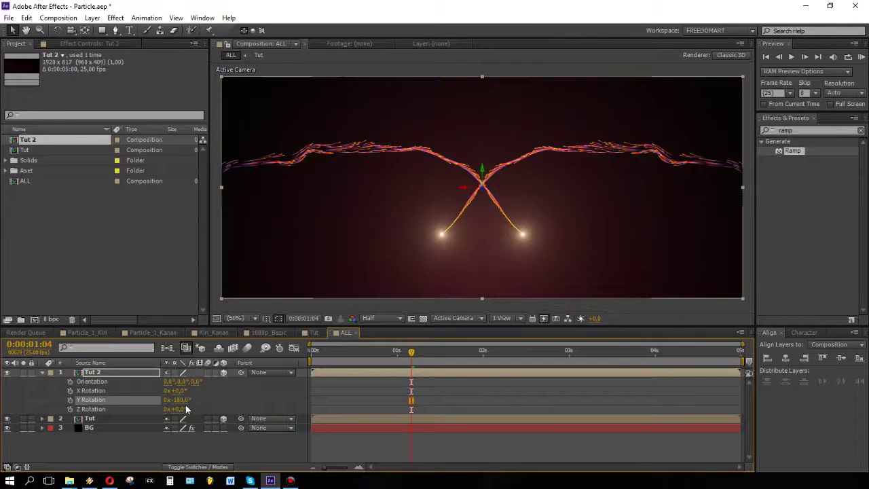
scroll(425, 176, down, 1)
scroll(425, 178, up, 1)
scroll(373, 235, down, 1)
scroll(374, 236, up, 1)
Preview the animation at Third resolution, then open the BG ramp's Start Color picker.
click(391, 317)
click(392, 370)
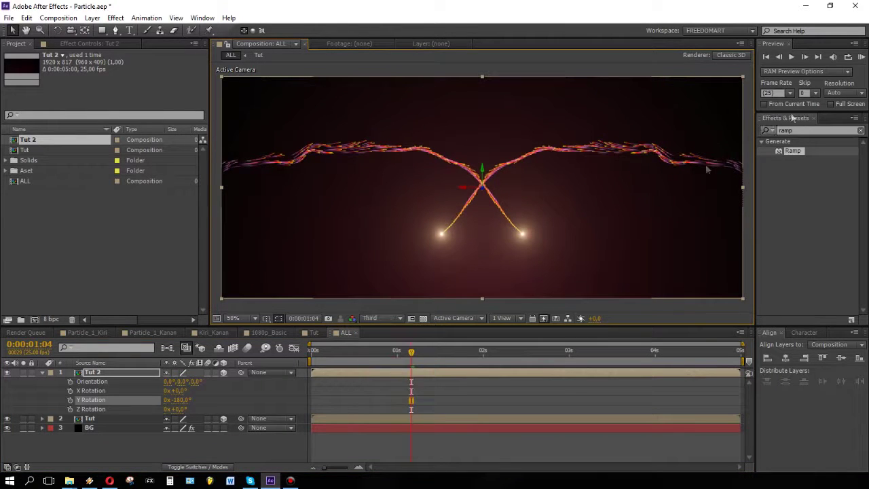
click(860, 58)
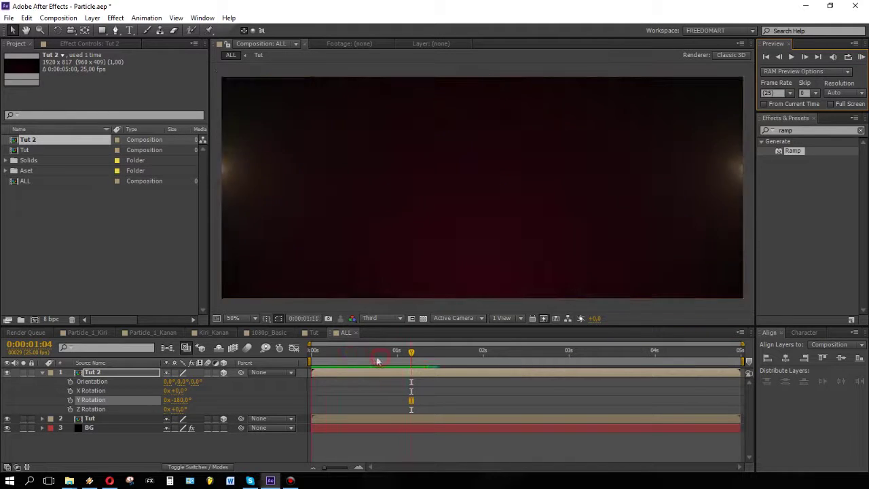
click(112, 431)
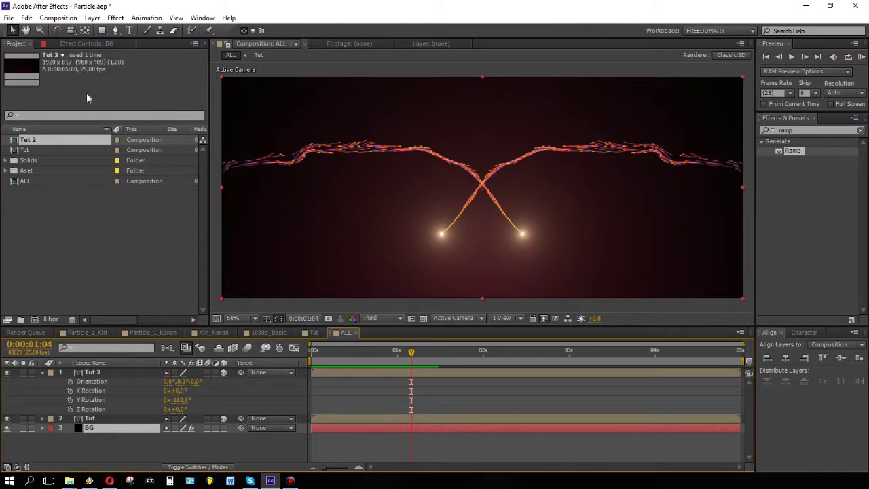
click(86, 43)
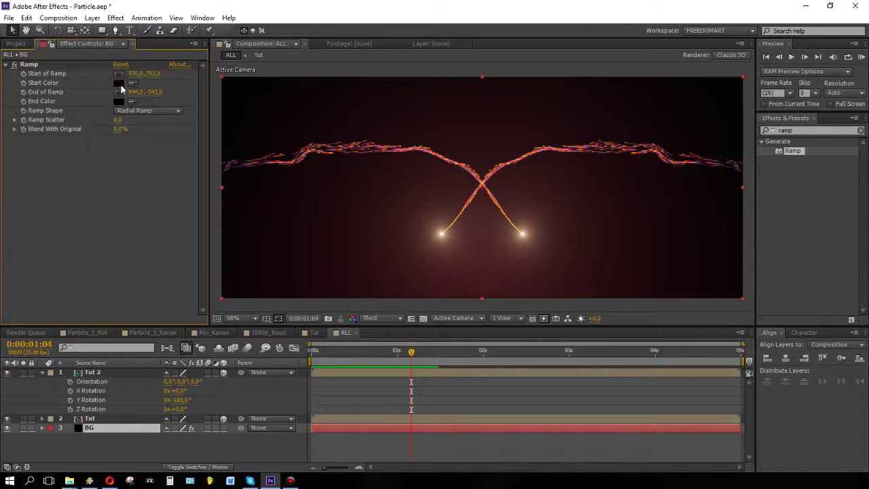
click(119, 83)
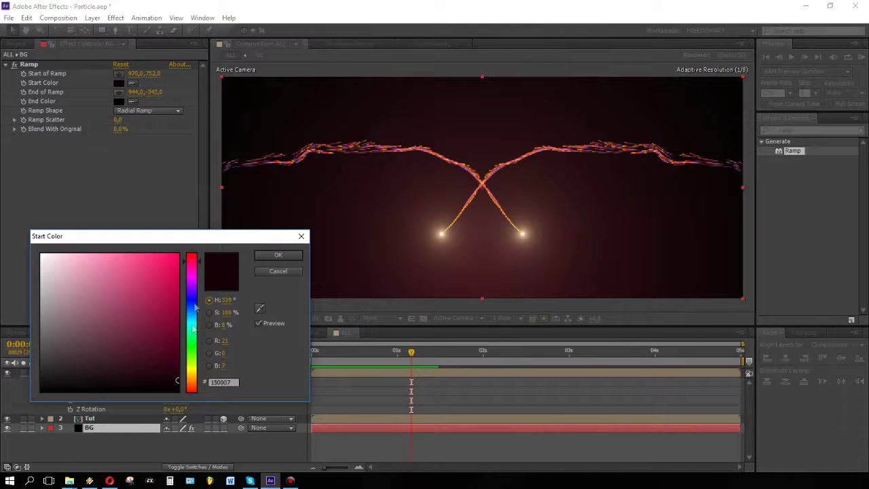
Change the ramp start colour to near-black purple 0B010C and return to the glow-meeting frame.
mouse_move(197, 263)
mouse_down()
mouse_move(197, 284)
mouse_move(199, 259)
mouse_up()
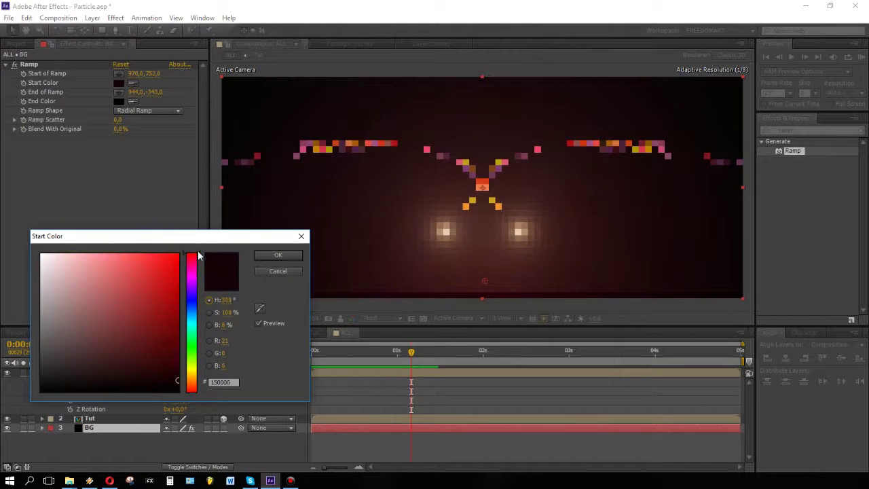
drag(205, 266, 200, 284)
click(171, 386)
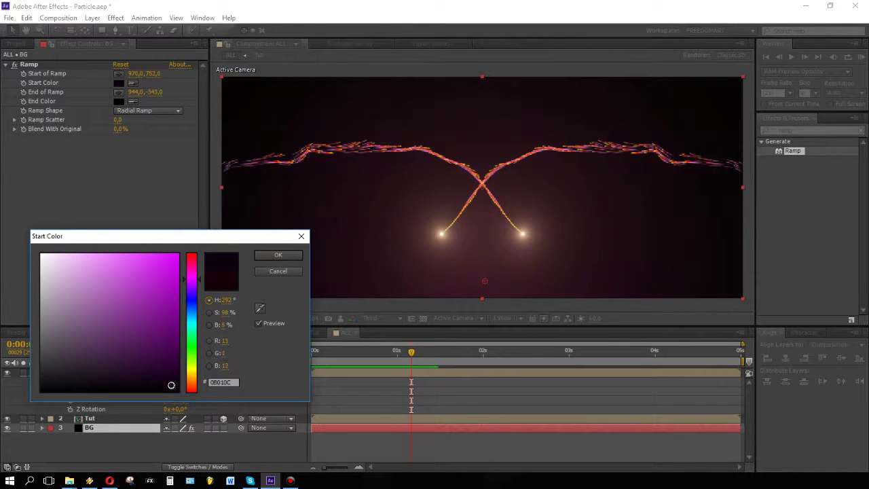
click(275, 257)
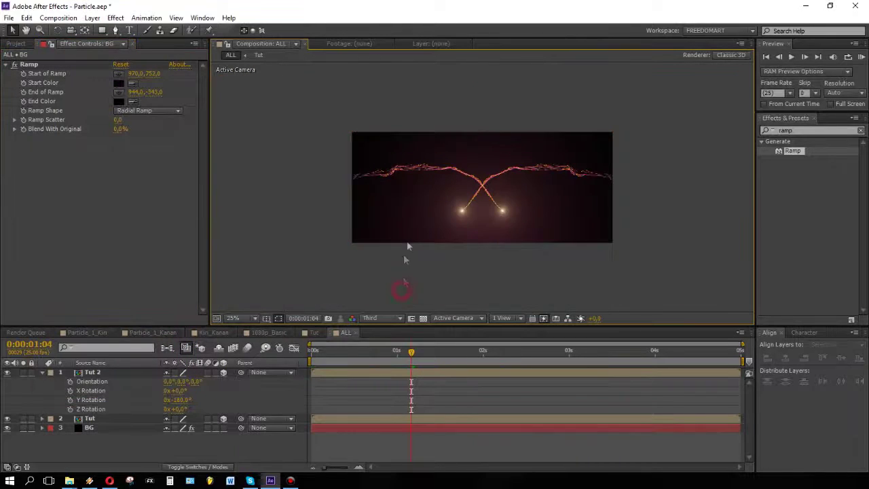
click(41, 373)
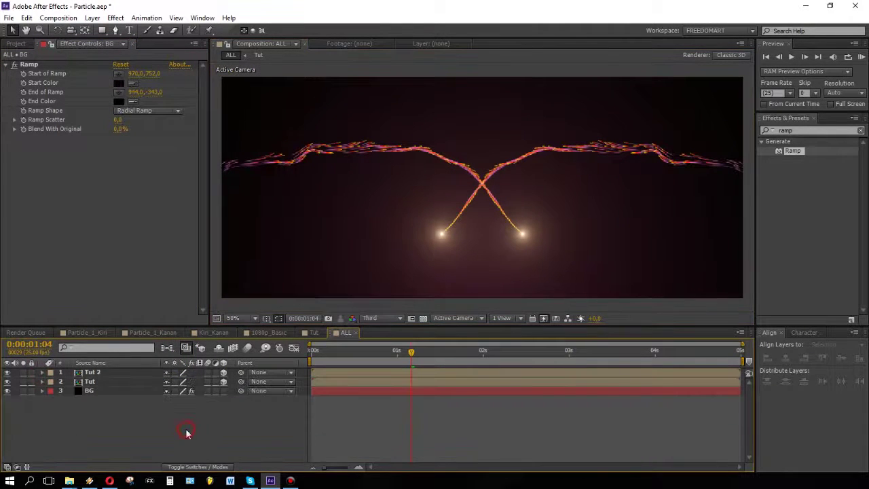
mouse_move(410, 352)
mouse_down()
mouse_move(387, 352)
mouse_move(397, 354)
mouse_up()
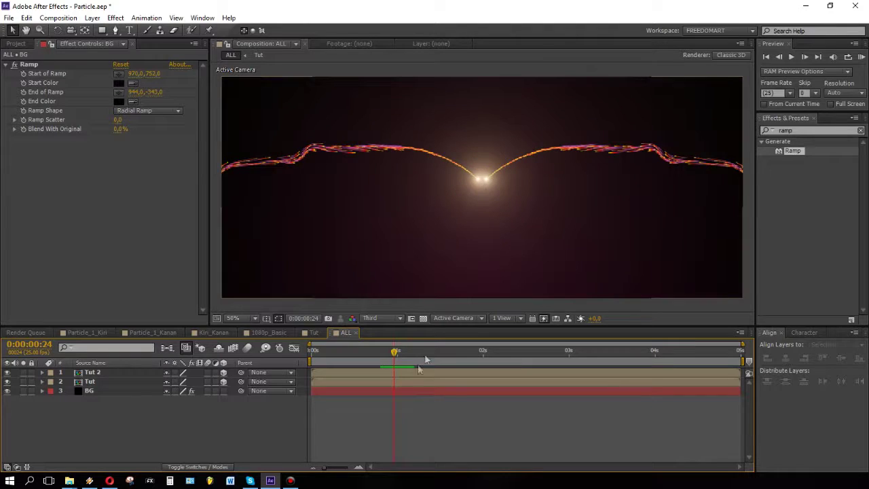
right_click(113, 413)
mouse_move(159, 303)
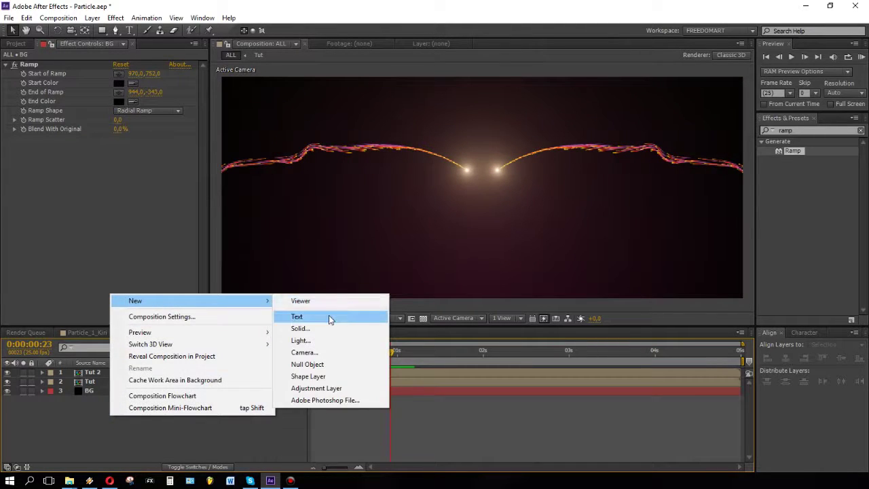
key(Escape)
key(ctrl+7)
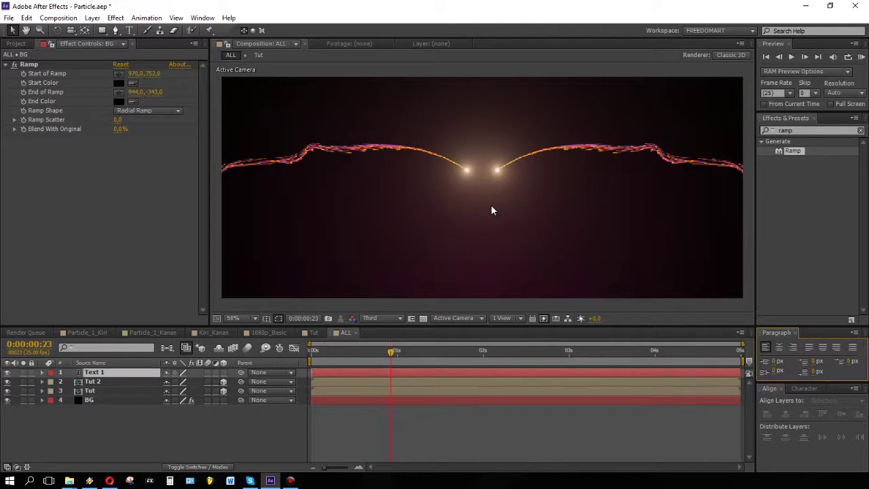
key(ctrl+t)
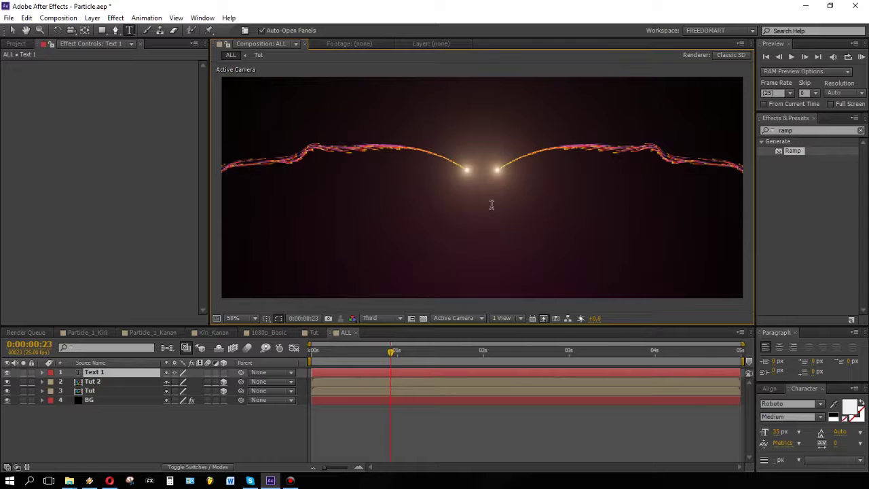
text(www.yourw)
text(ebsite)
text(.com)
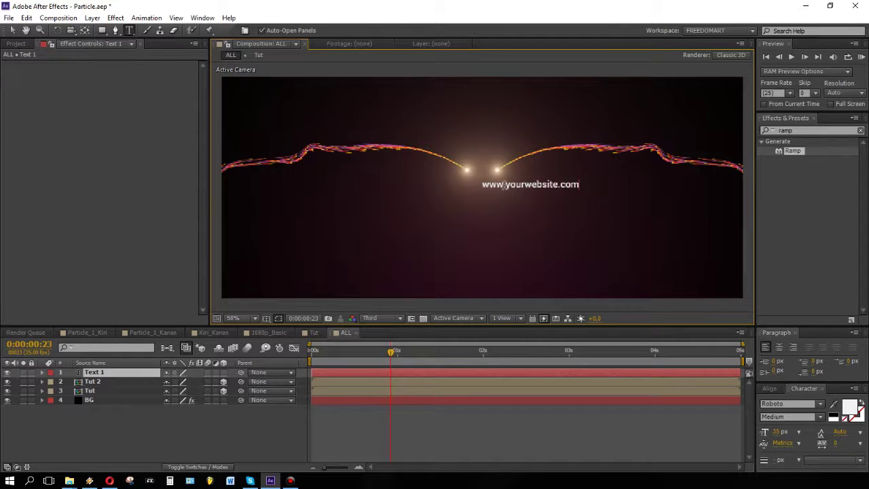
Set the title to Light style, centre it horizontally and raise it to the glows.
click(820, 416)
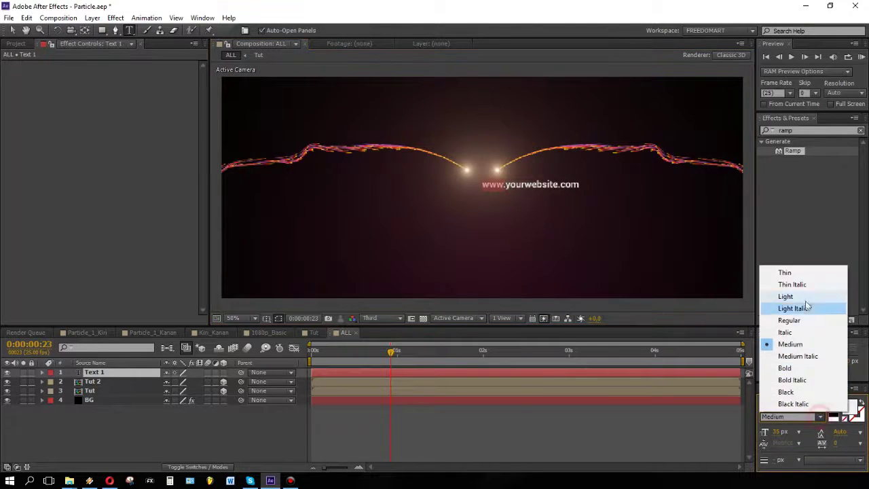
click(786, 297)
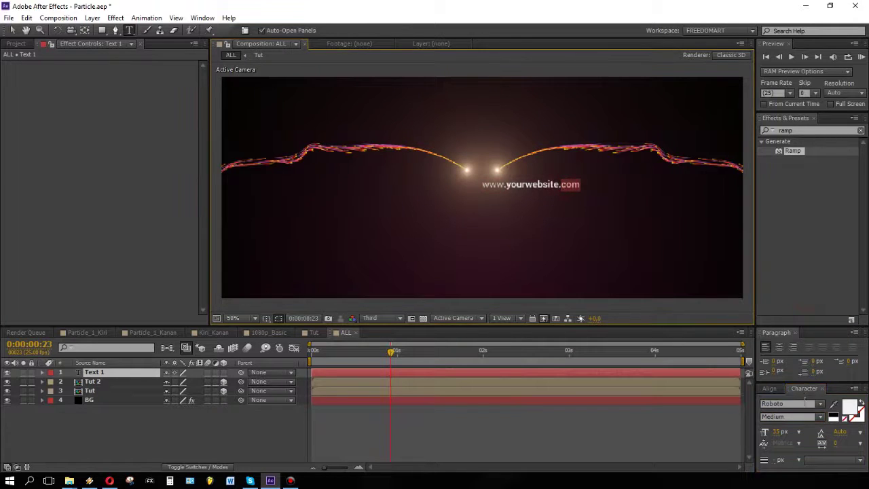
click(820, 417)
click(788, 296)
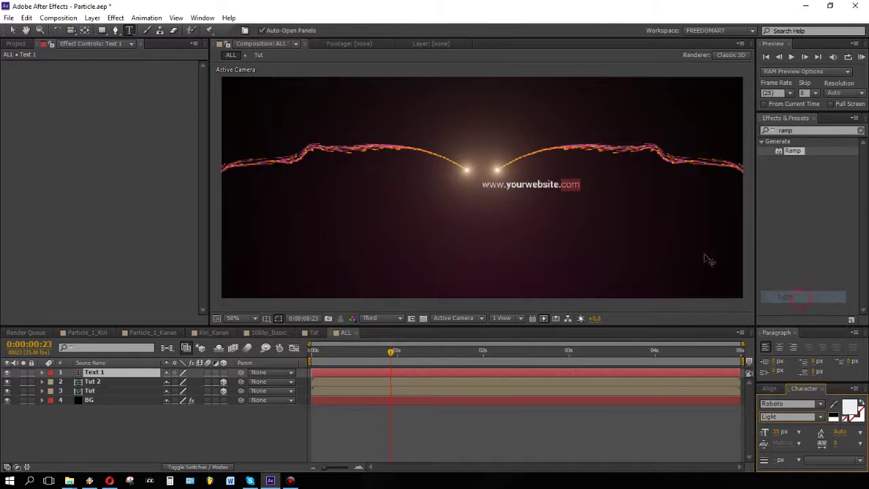
drag(804, 388, 796, 337)
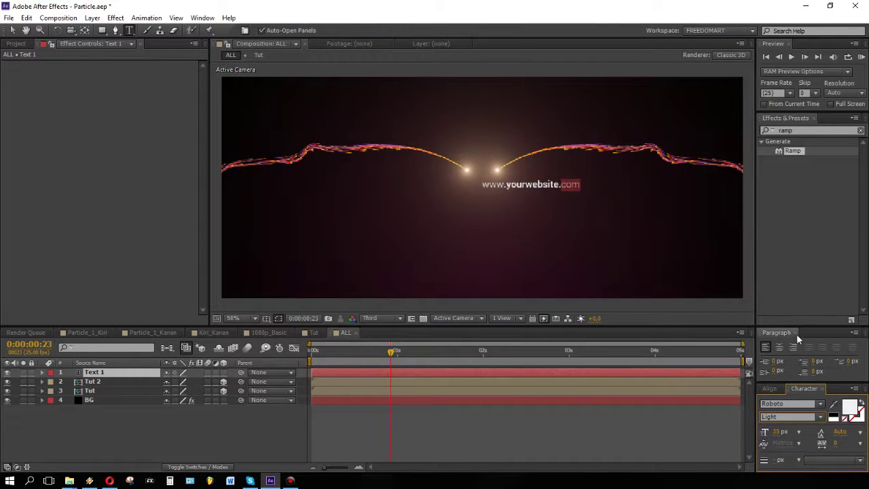
click(769, 333)
click(840, 358)
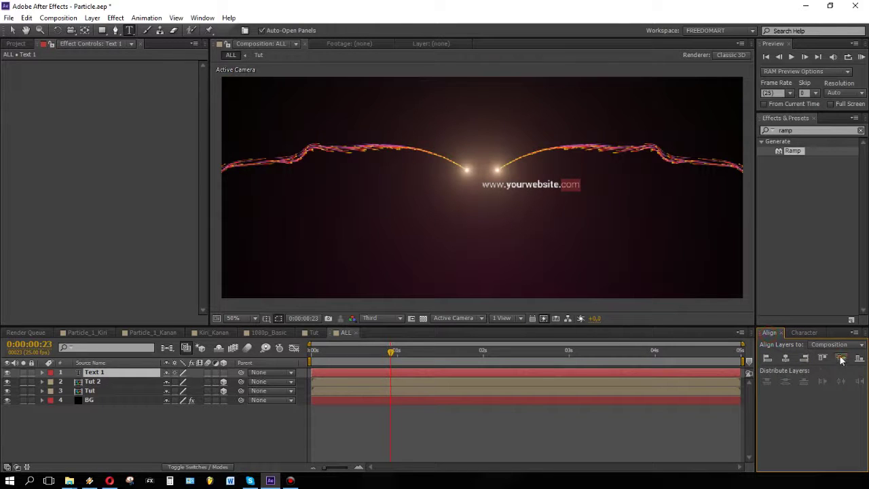
click(786, 359)
click(11, 31)
drag(496, 190, 496, 174)
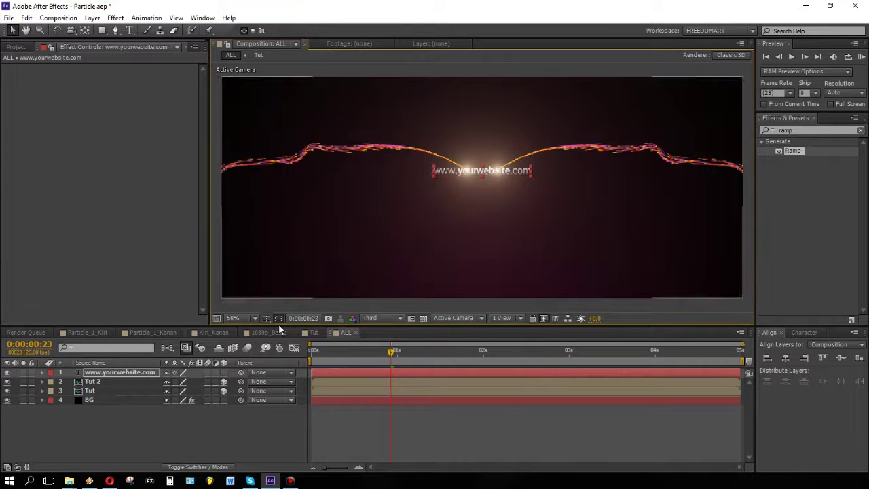
Start the title at 0:00:00:24 with opacity keyframed from 0% to 100% at 0:00:01:04.
mouse_move(392, 351)
mouse_down()
mouse_move(382, 360)
mouse_move(395, 358)
mouse_up()
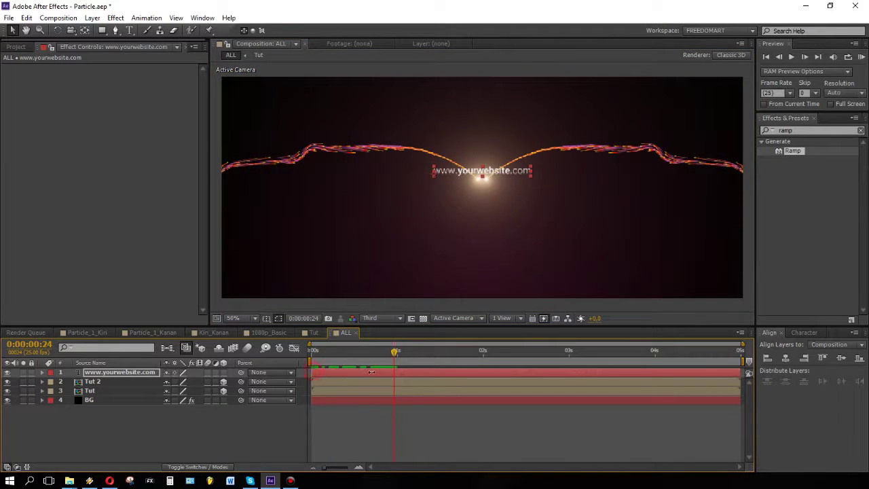
drag(312, 373, 391, 372)
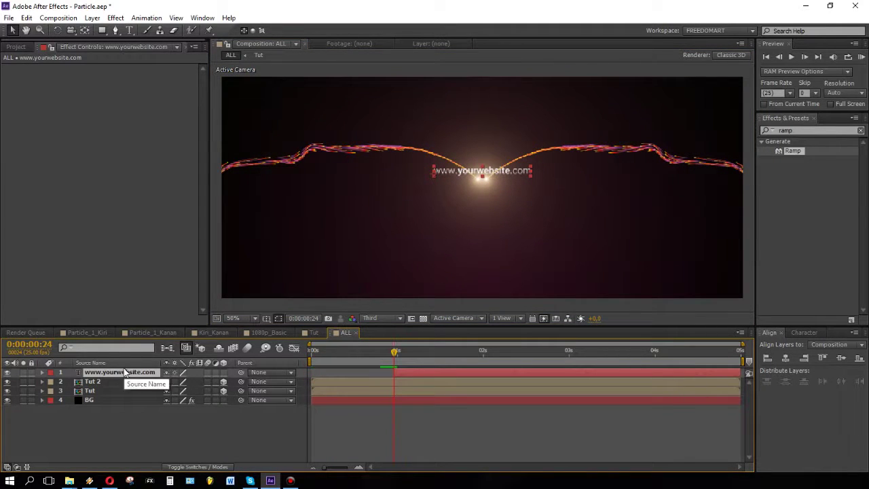
click(42, 373)
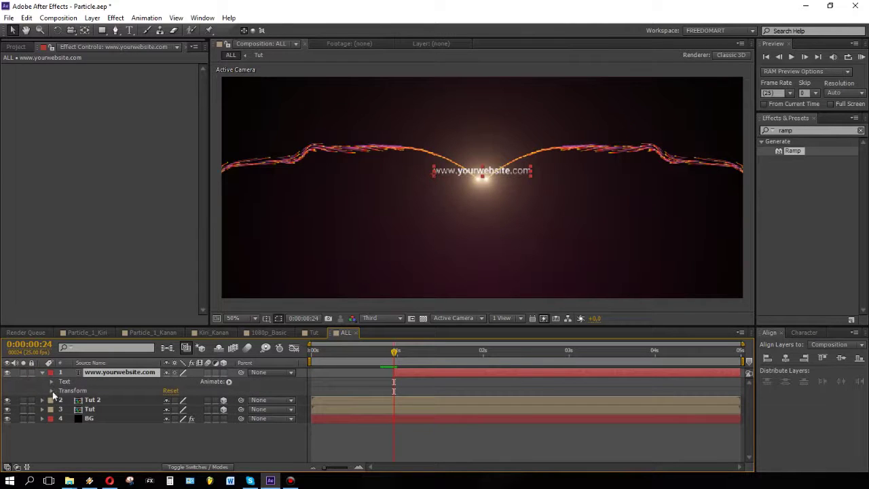
click(52, 391)
click(70, 437)
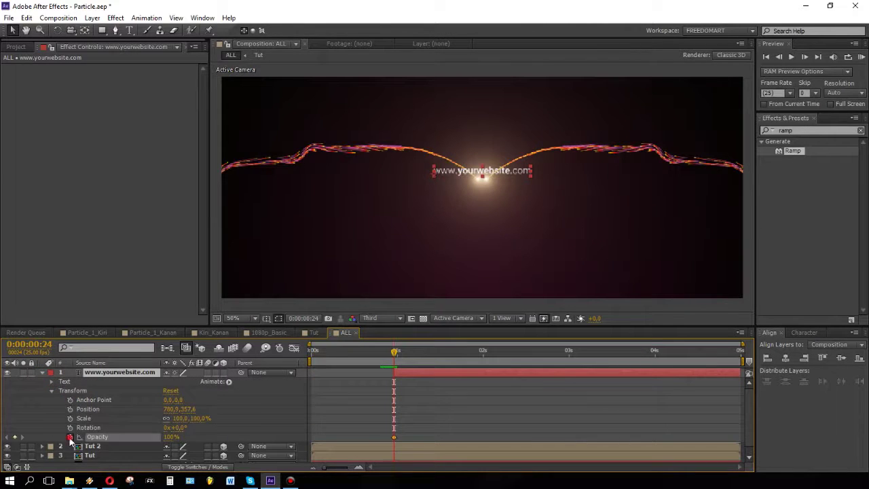
drag(397, 353, 412, 354)
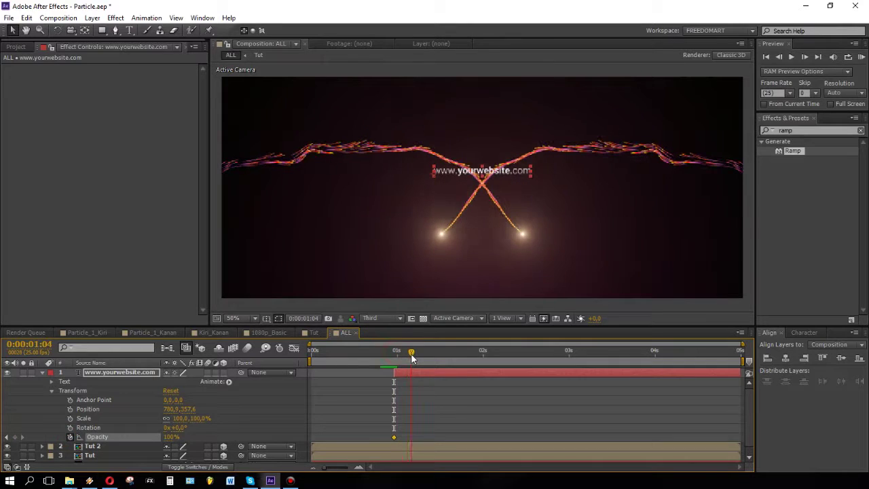
click(15, 437)
drag(404, 353, 394, 352)
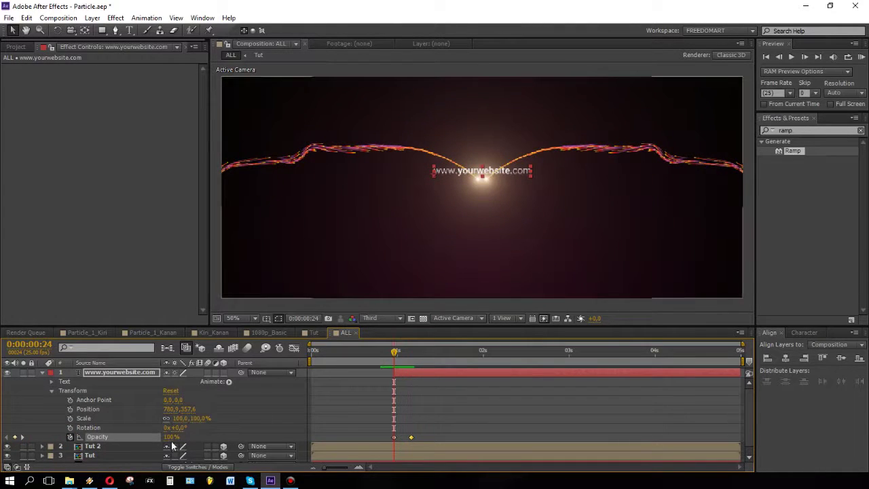
drag(170, 437, 30, 436)
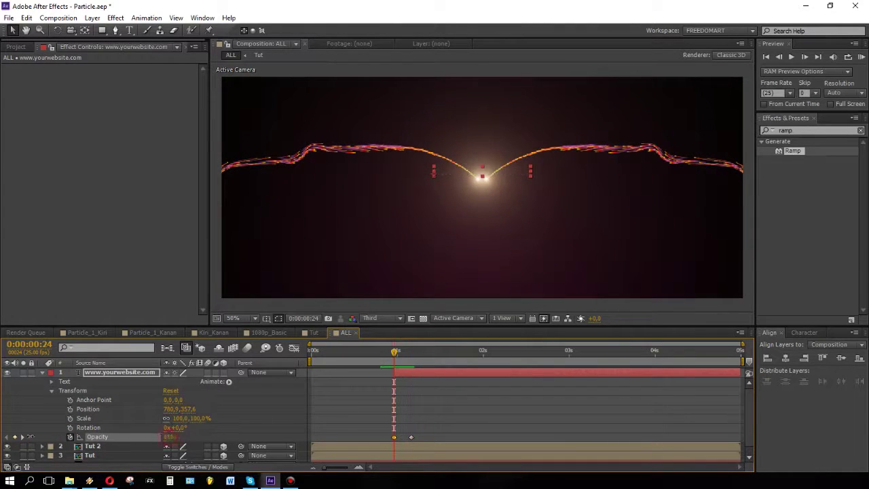
Preview the title fade-in and check the title at 0:00:04:12.
click(859, 58)
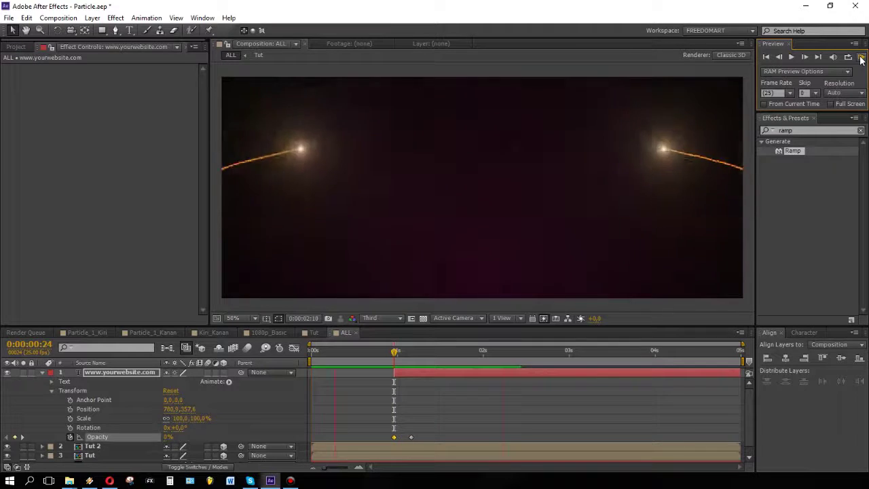
click(418, 359)
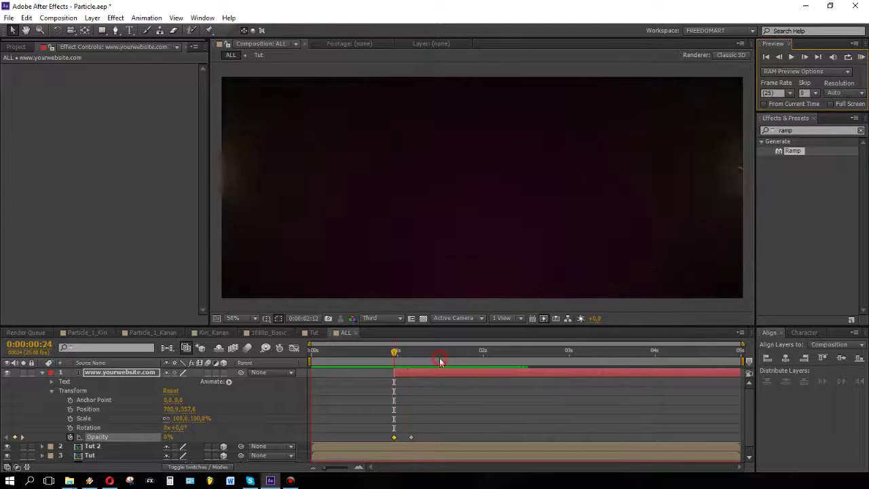
drag(418, 358, 696, 352)
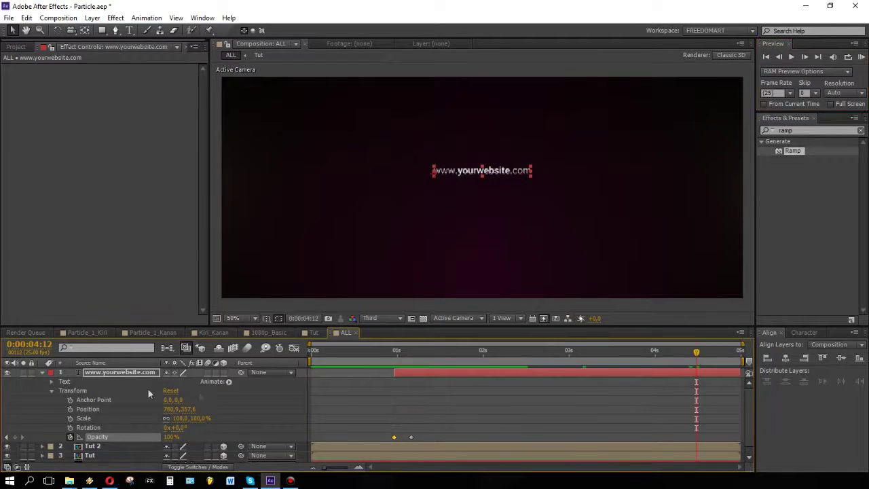
click(41, 373)
click(93, 401)
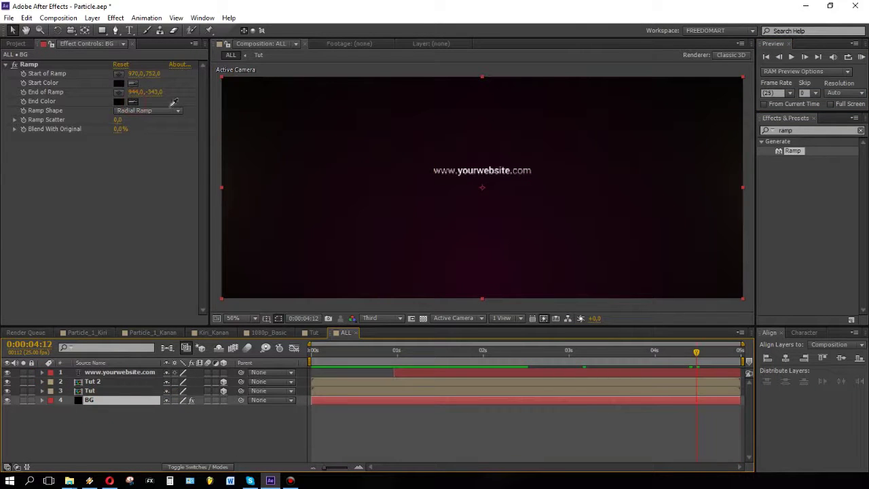
Reposition the BG Ramp points to 942,980 and 944,233 so the purple glow sits beneath the title.
click(130, 102)
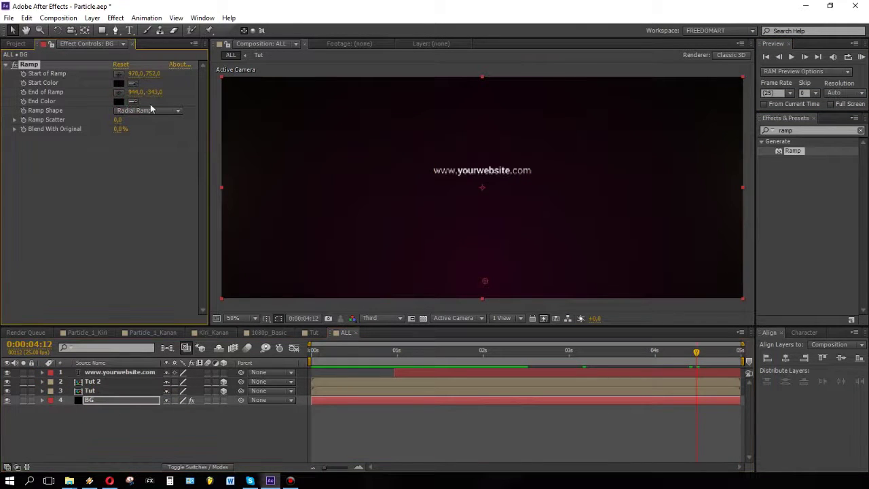
scroll(476, 221, down, 1)
drag(483, 237, 480, 269)
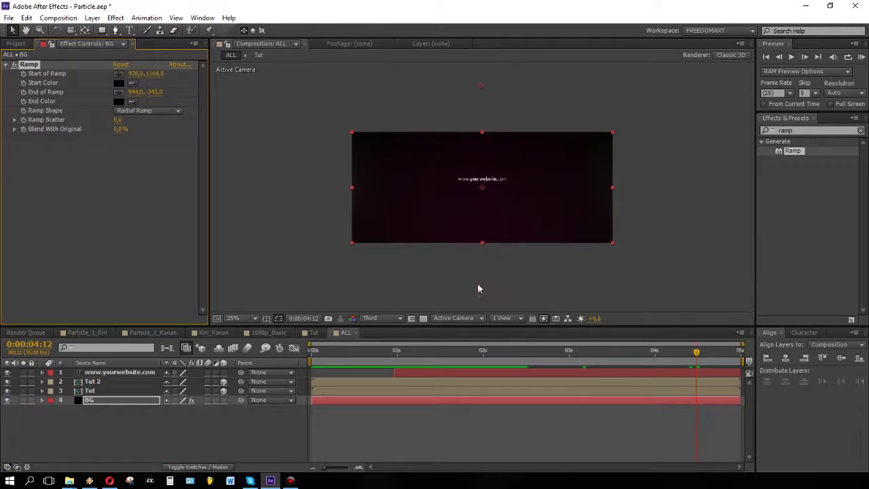
drag(480, 89, 482, 190)
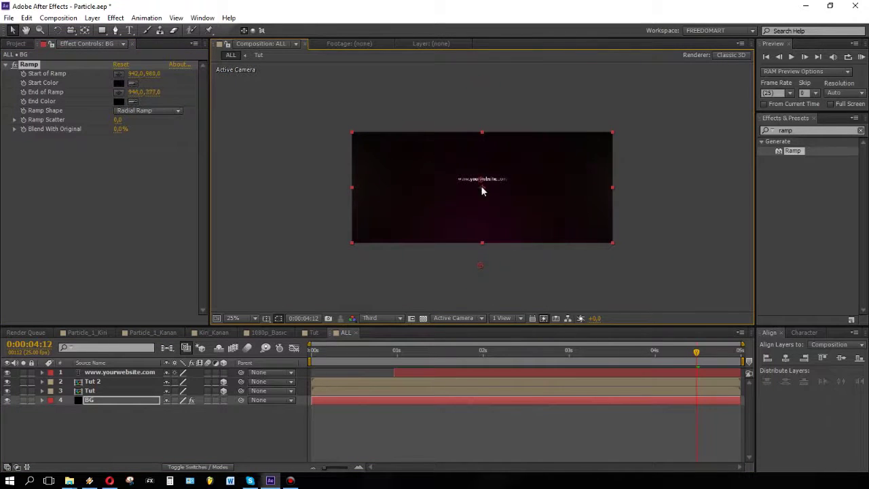
drag(482, 193, 482, 165)
click(651, 206)
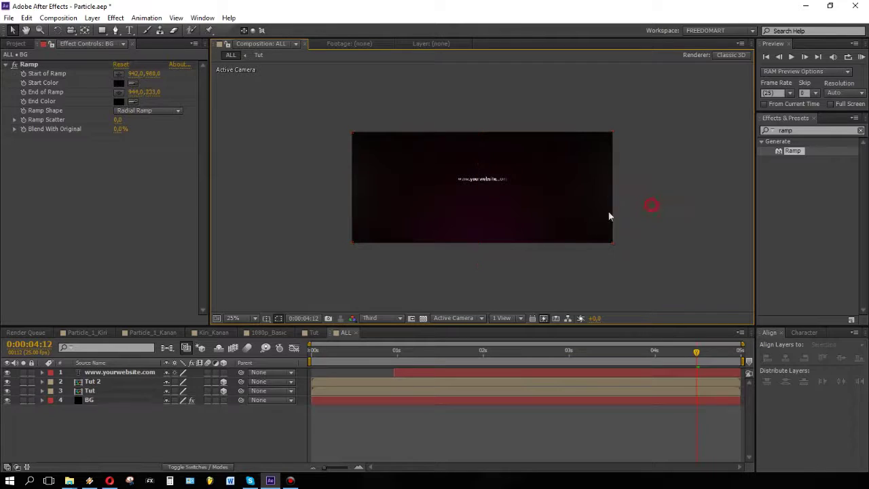
Fit the ALL composition in the viewer, preview it, and scrub to about 4 seconds.
click(239, 319)
click(245, 122)
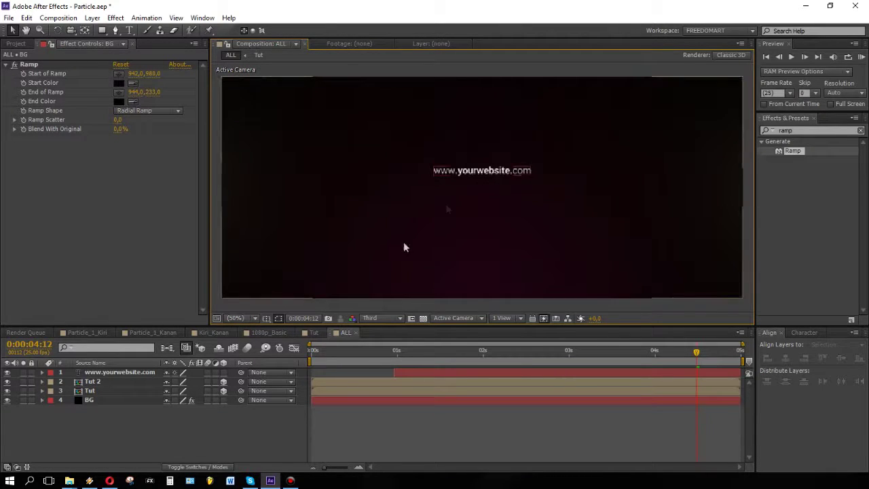
key(space)
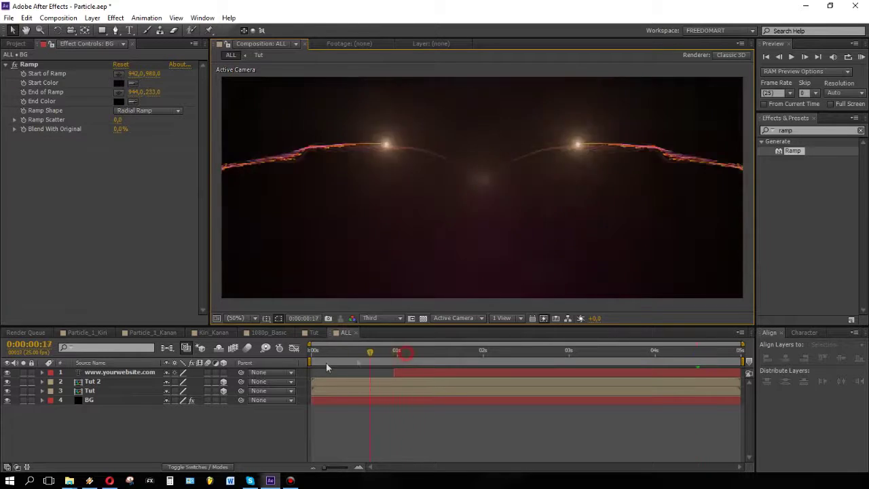
drag(416, 364, 690, 363)
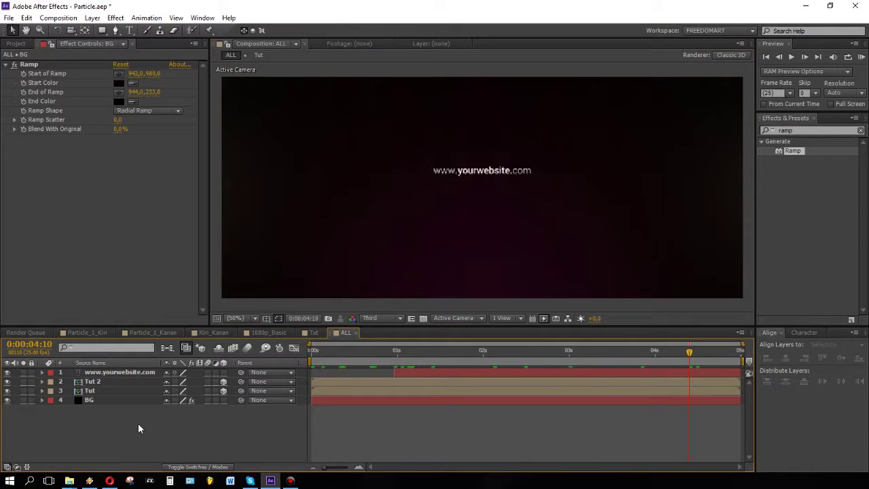
click(58, 18)
Create a new 1920×1080, 25 fps, 5-second composition named ALL_1080p.
click(71, 31)
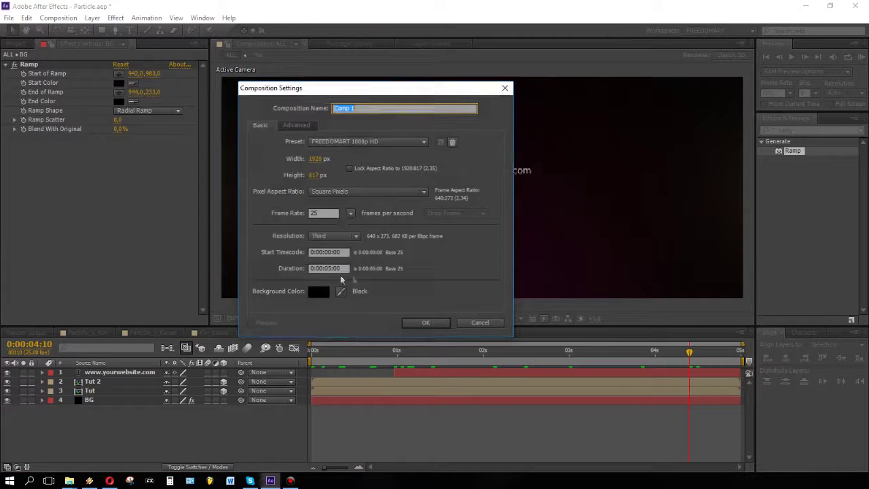
text(ALL_1)
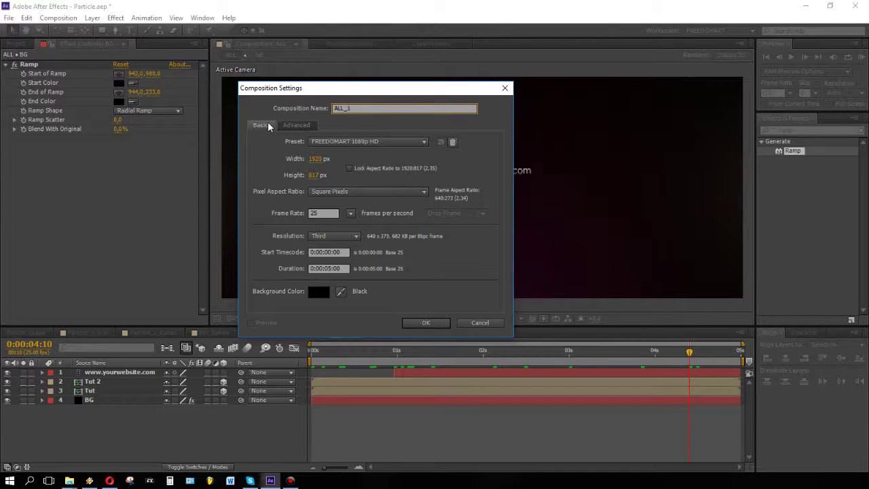
text(080p)
click(323, 176)
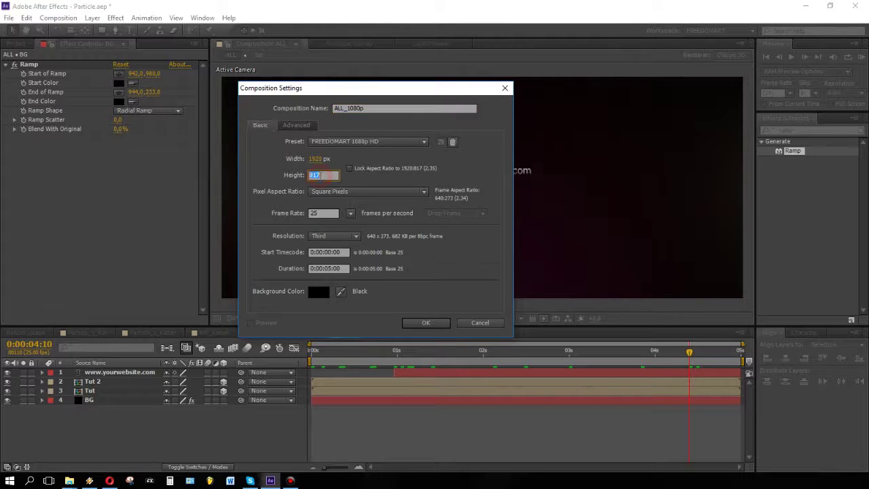
text(1)
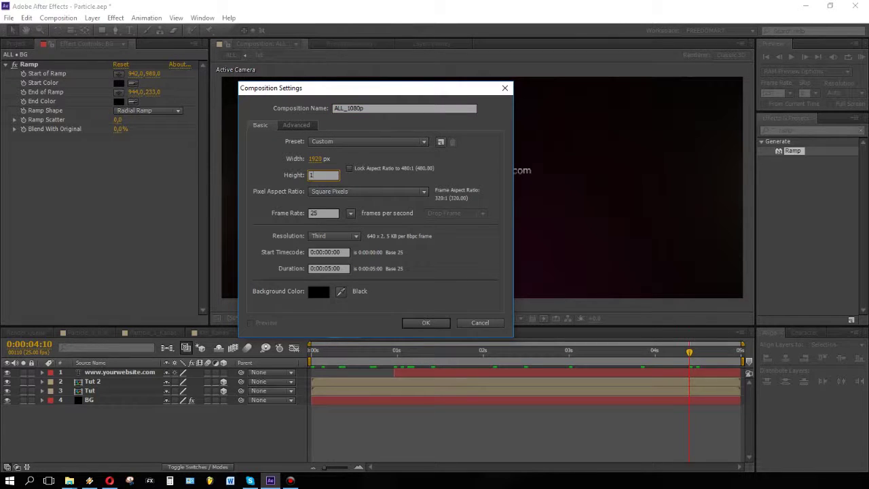
text(080)
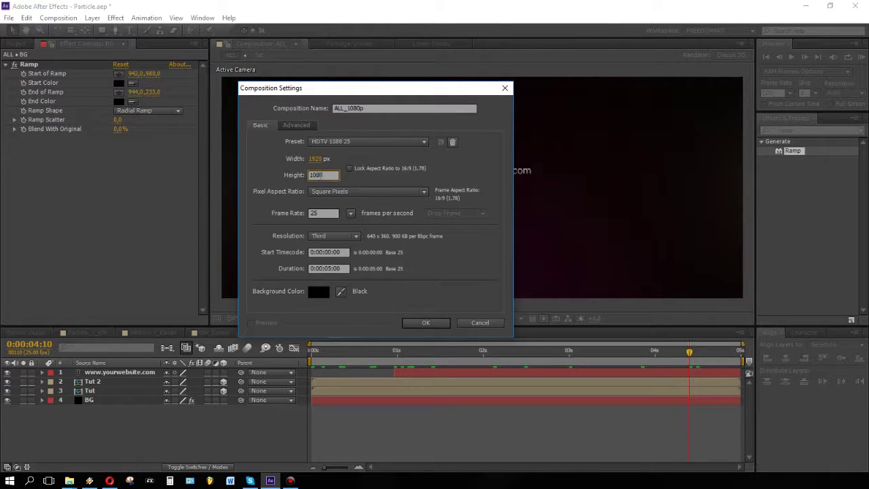
click(426, 322)
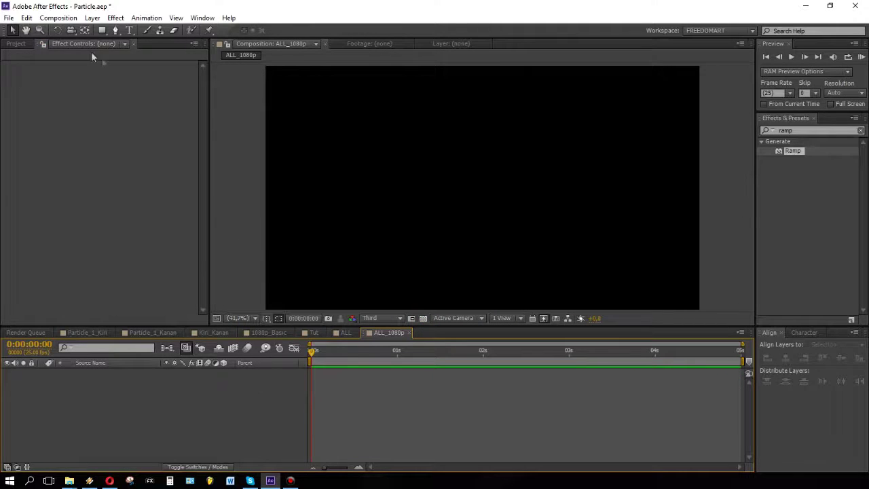
Nest the ALL composition as a layer in ALL_1080p and fit it in the viewer.
click(16, 43)
click(36, 192)
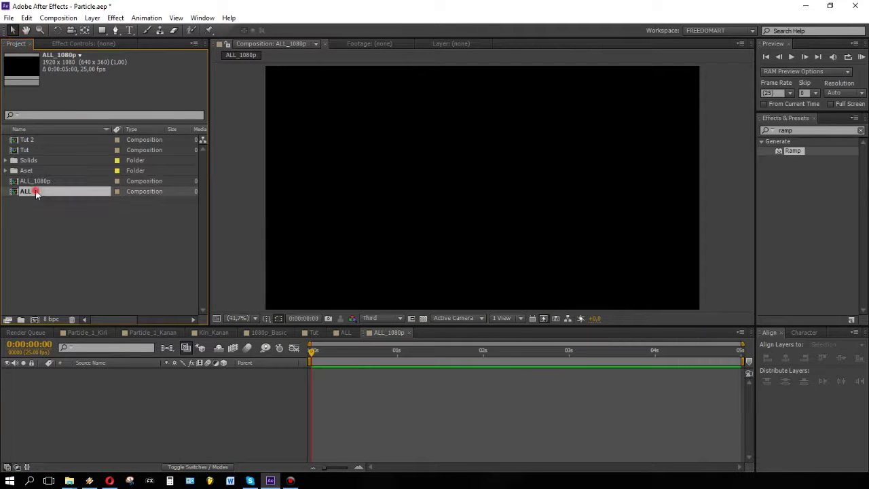
drag(36, 192, 84, 408)
click(237, 318)
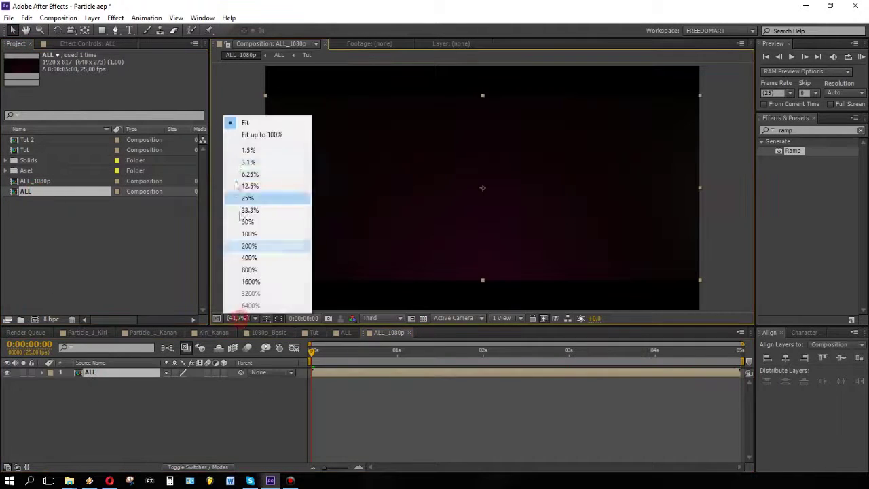
click(234, 125)
Add a black solid named BG below the ALL layer and set preview resolution to Full.
right_click(140, 397)
mouse_move(199, 284)
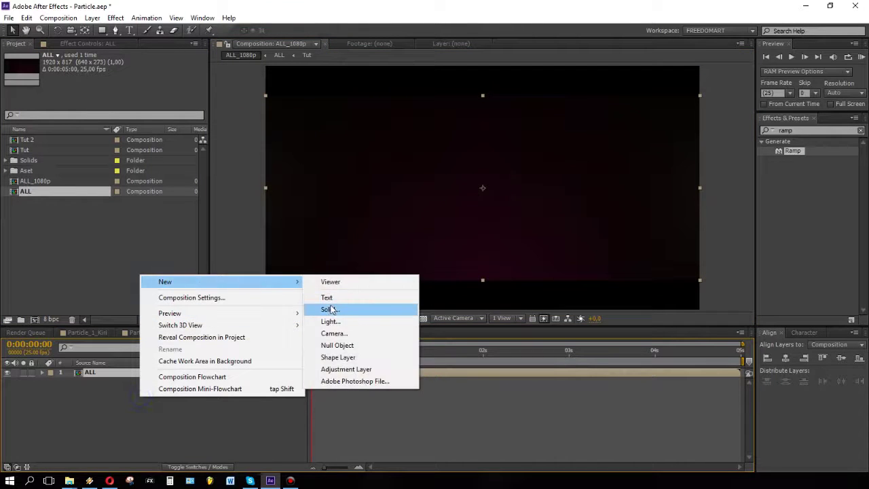
click(330, 310)
text(BG)
click(402, 362)
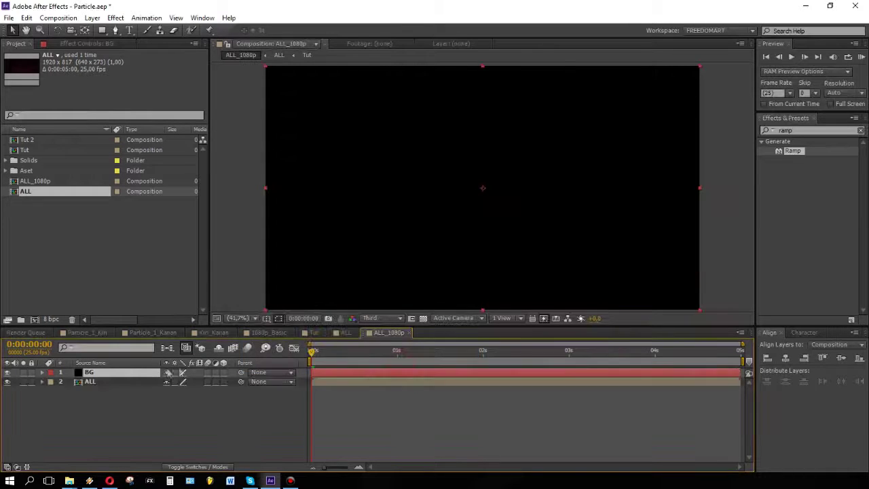
drag(141, 372, 142, 392)
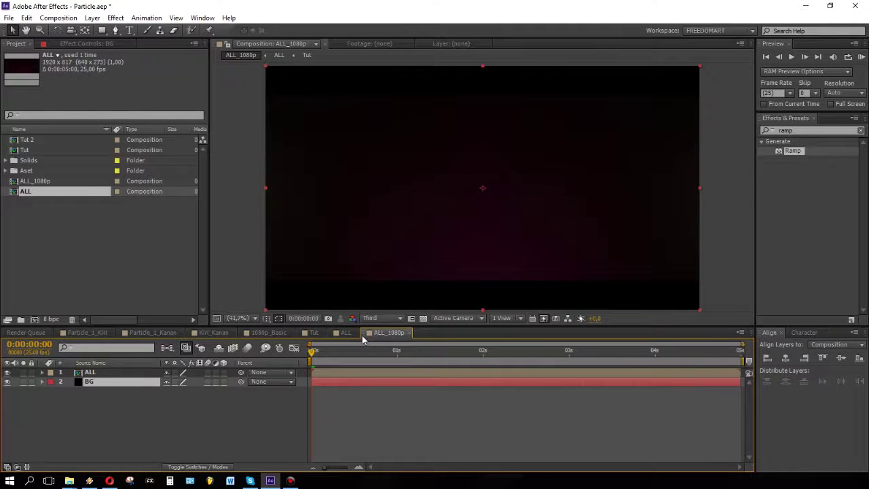
click(377, 317)
click(391, 347)
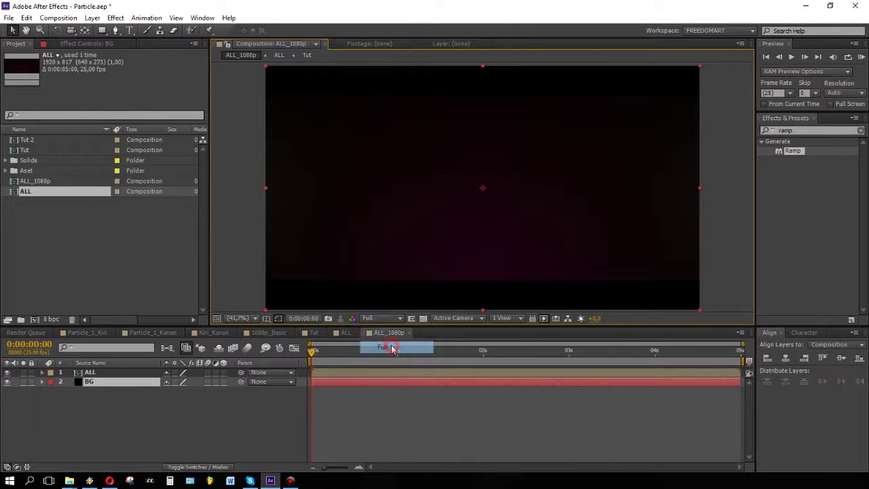
click(861, 57)
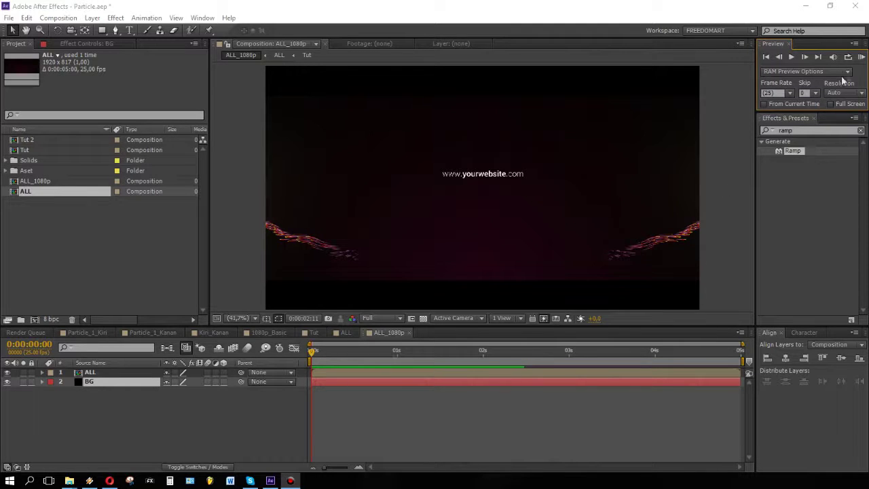
click(379, 317)
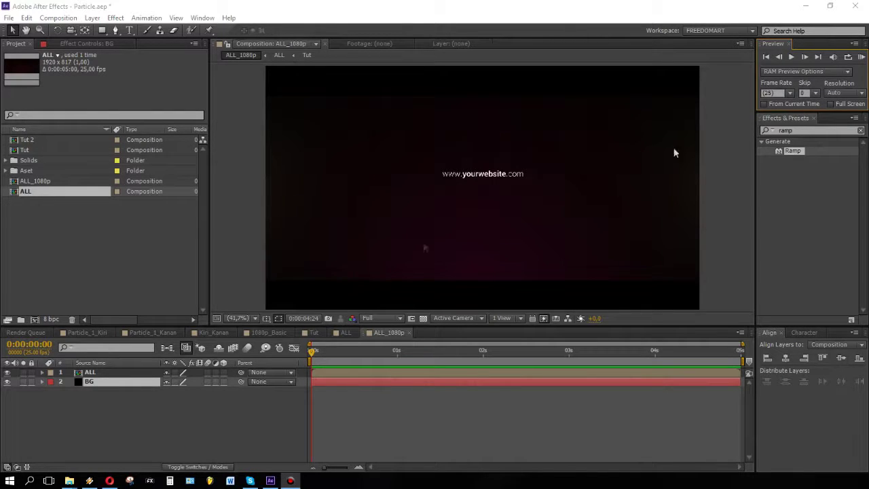
click(862, 58)
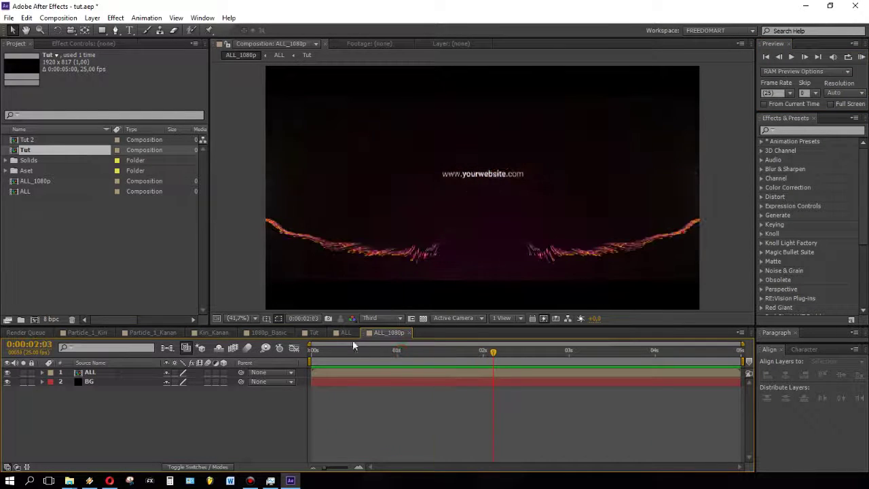
click(346, 333)
click(126, 373)
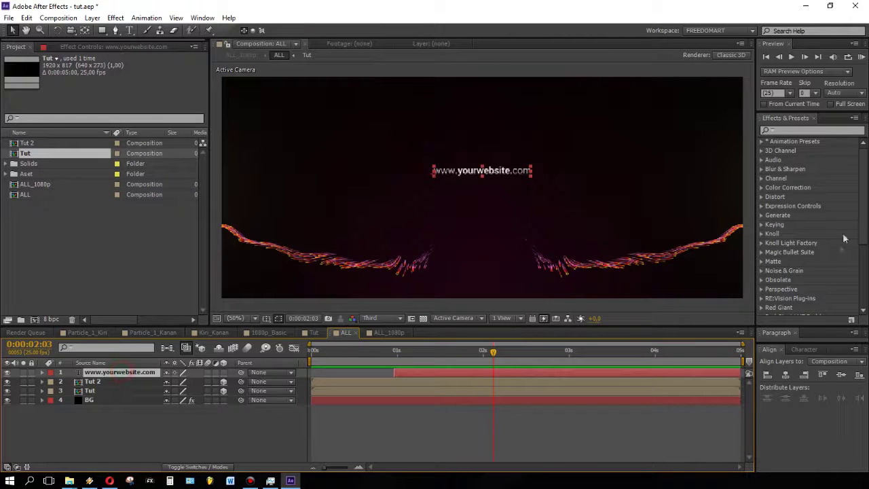
click(841, 375)
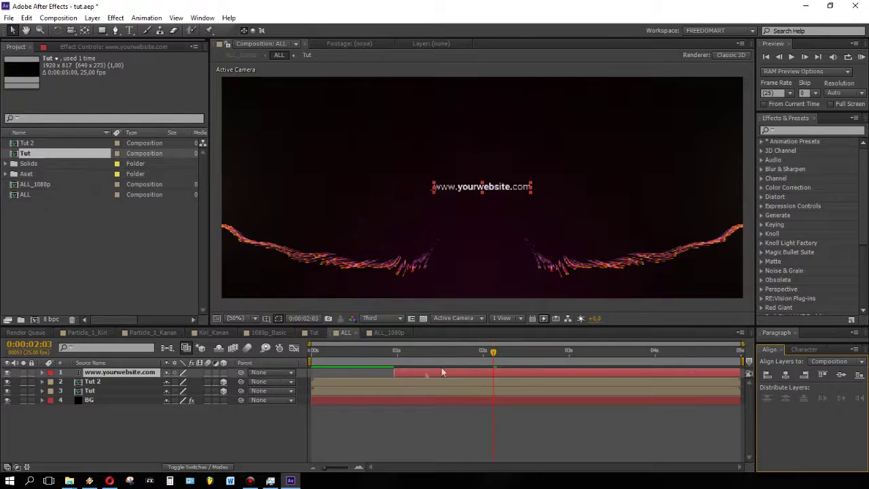
Keyframe the title's Scale so it starts at 80% at 0:00:00:24.
drag(497, 351, 401, 362)
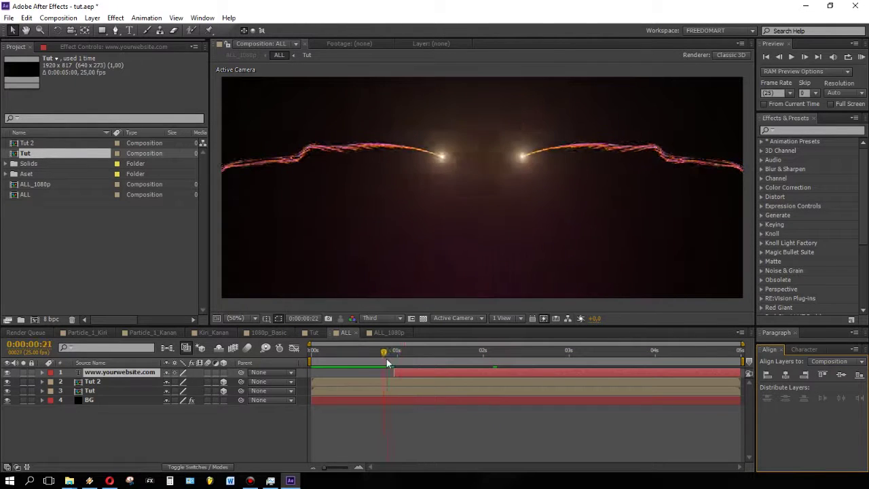
drag(400, 362, 398, 362)
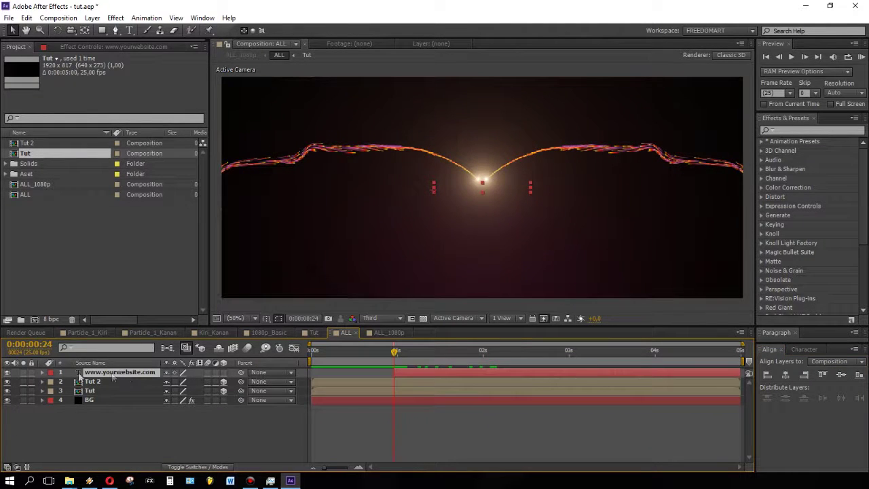
click(43, 373)
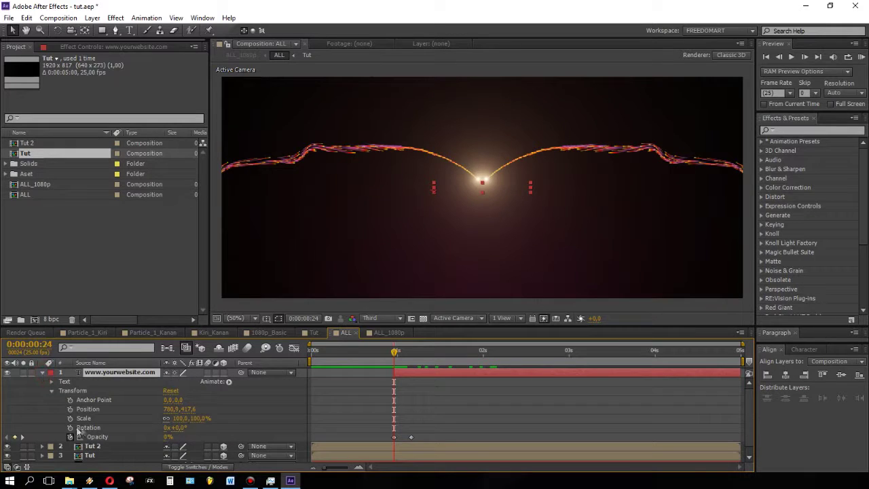
click(70, 419)
drag(400, 354, 771, 358)
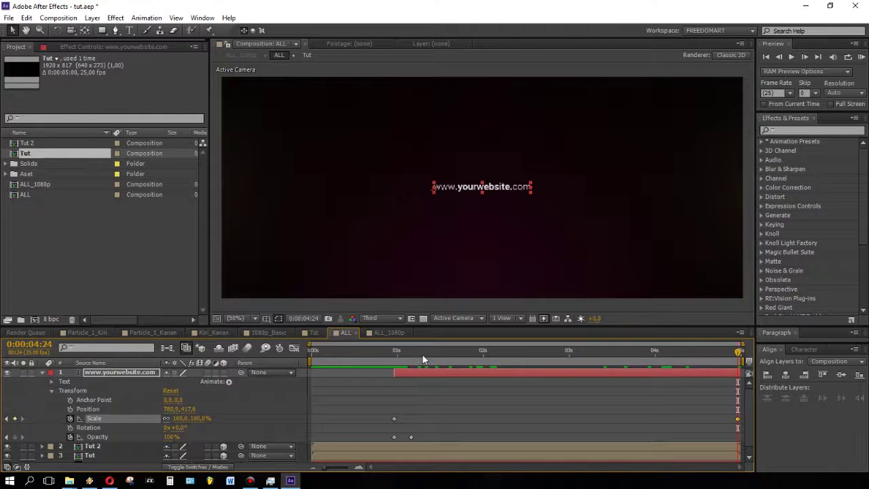
drag(430, 354, 394, 354)
click(181, 418)
text(80)
key(Return)
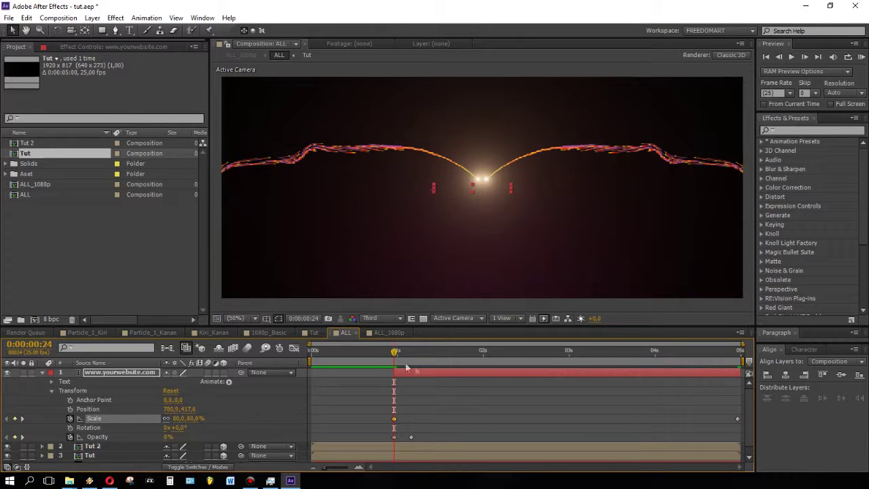
Shift the title's anchor point toward the glow and preview the scale-up animation.
click(861, 57)
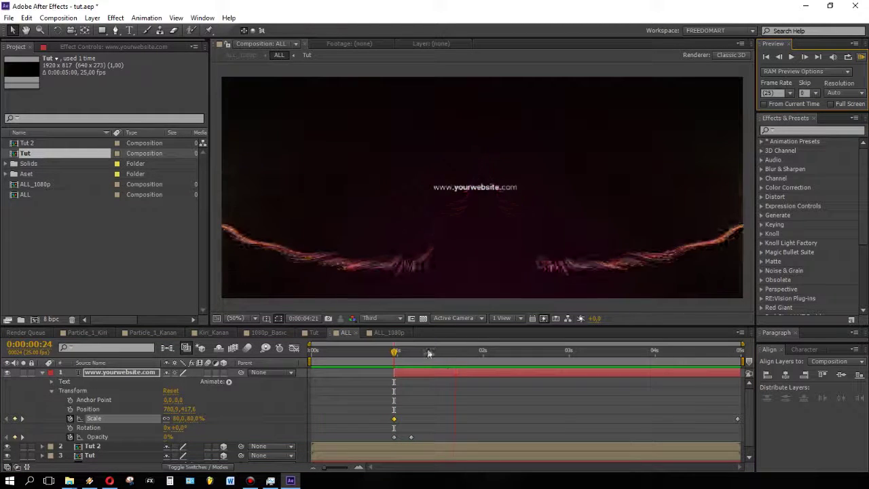
click(397, 355)
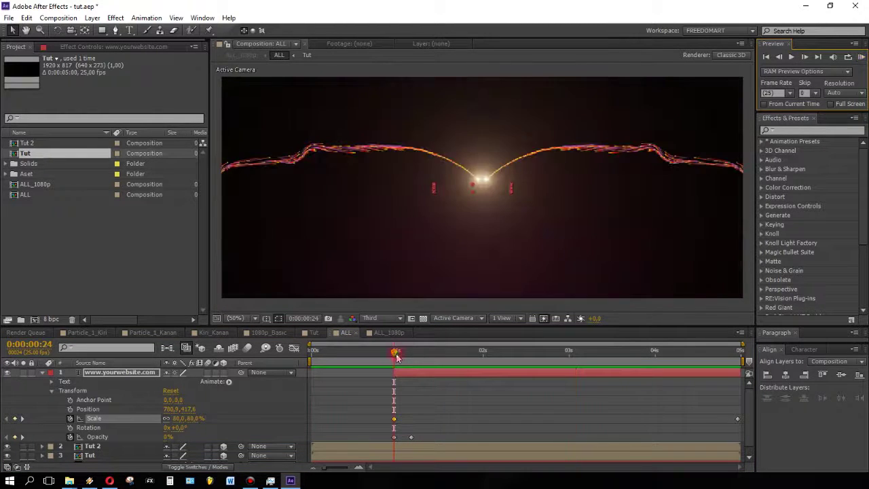
click(396, 356)
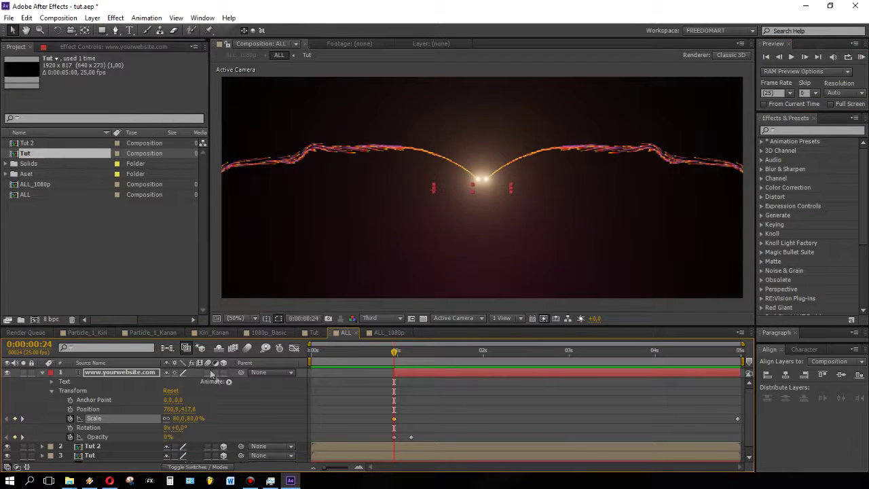
click(84, 30)
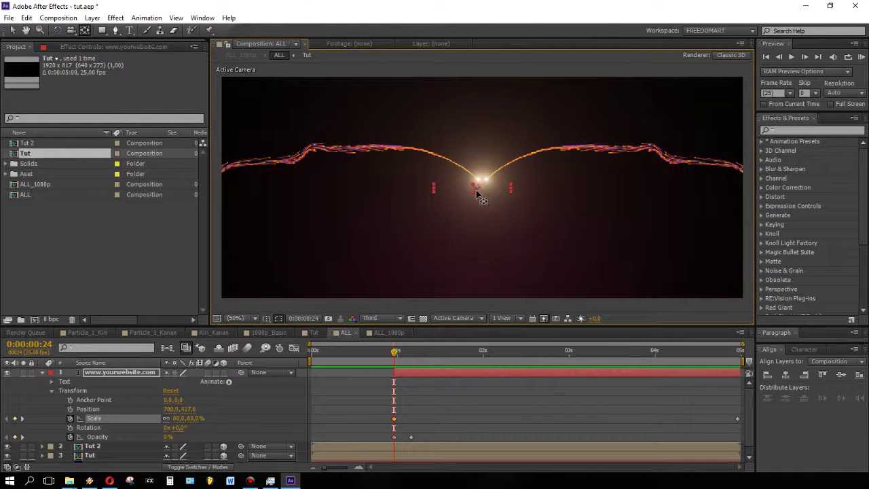
drag(481, 199, 474, 195)
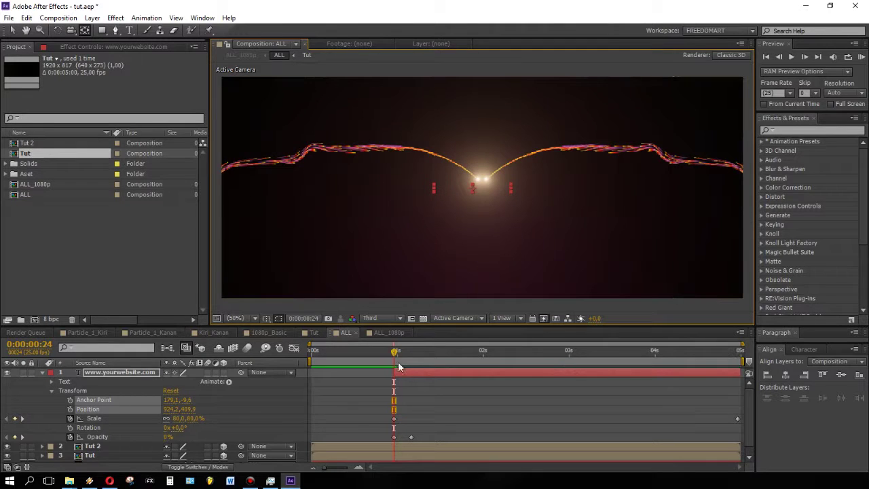
click(861, 58)
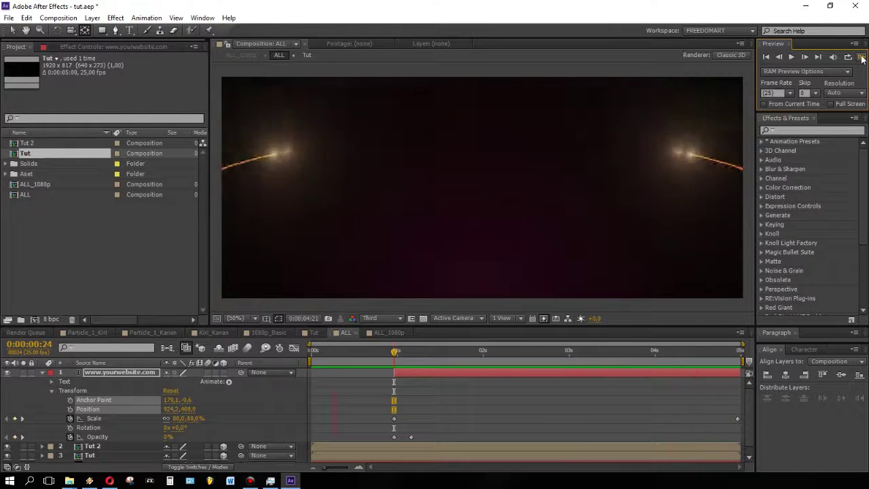
Review ALL_1080p around 0:00:01:24 to 0:00:02:13 where the trails meet and the title shows.
click(386, 338)
key(KP_0)
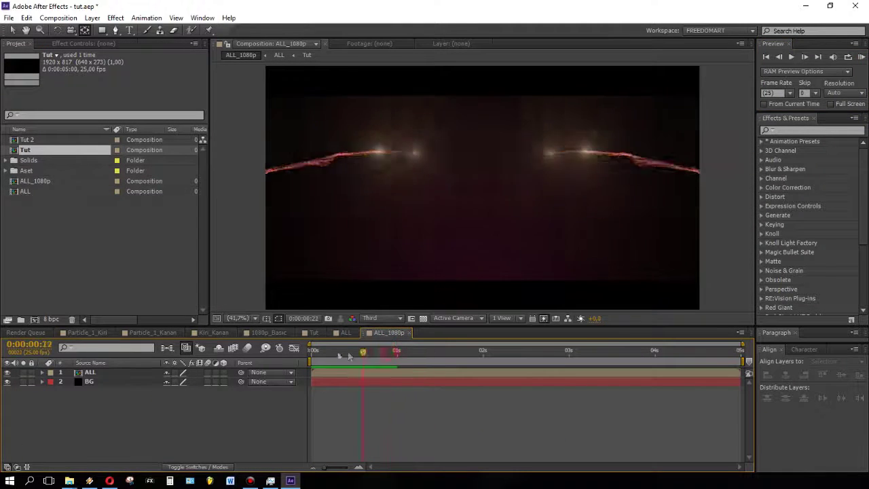
mouse_move(378, 353)
mouse_down()
mouse_move(482, 368)
mouse_move(464, 367)
mouse_up()
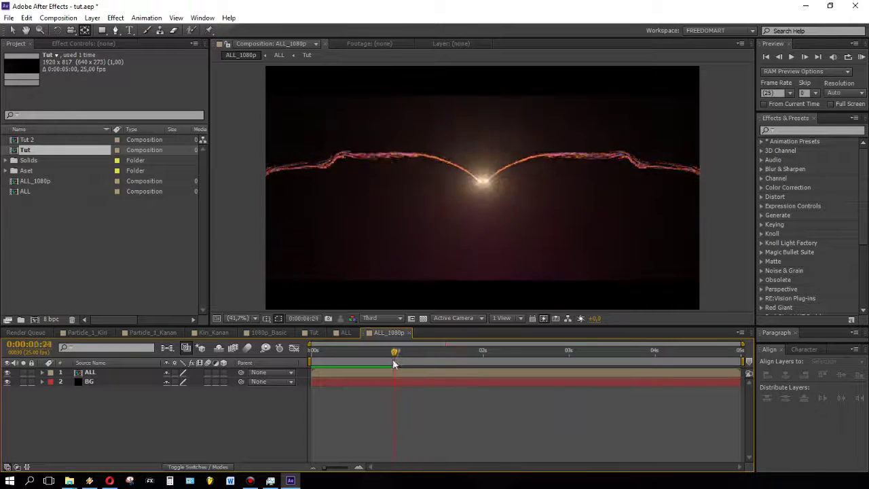
drag(463, 367, 529, 361)
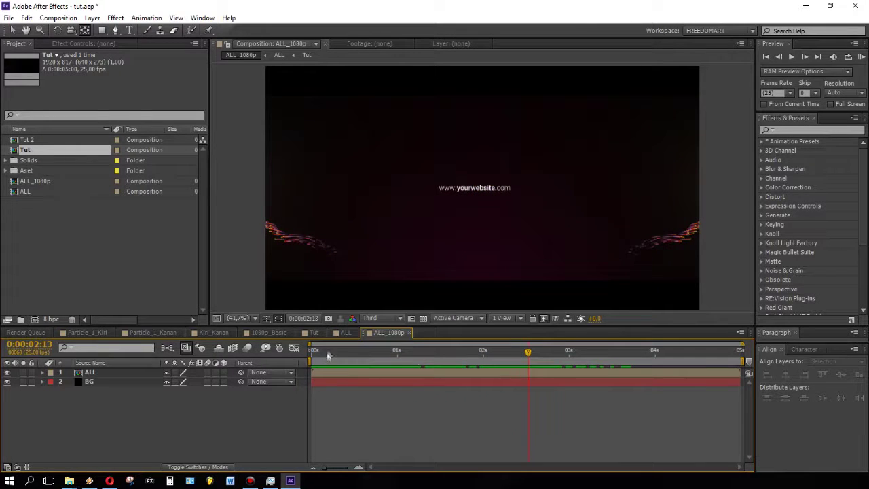
In the nested ALL comp, set the BG Ramp's start colour to a deep dark red.
double_click(90, 373)
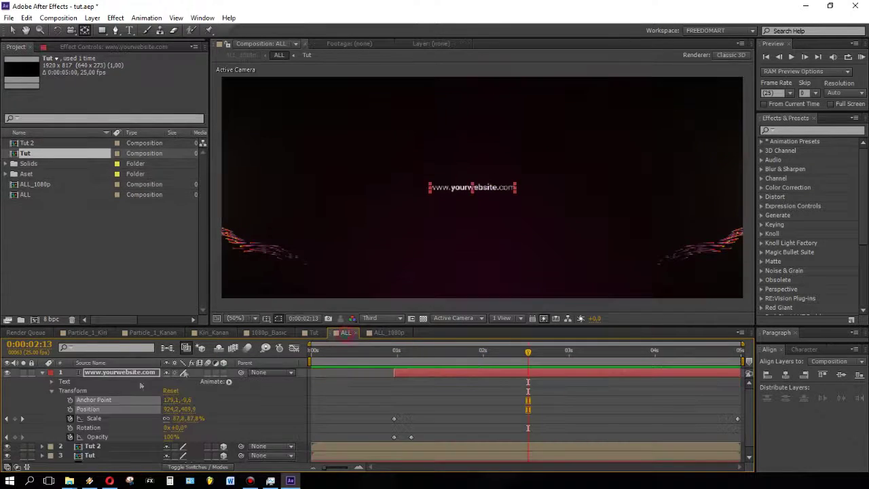
click(42, 372)
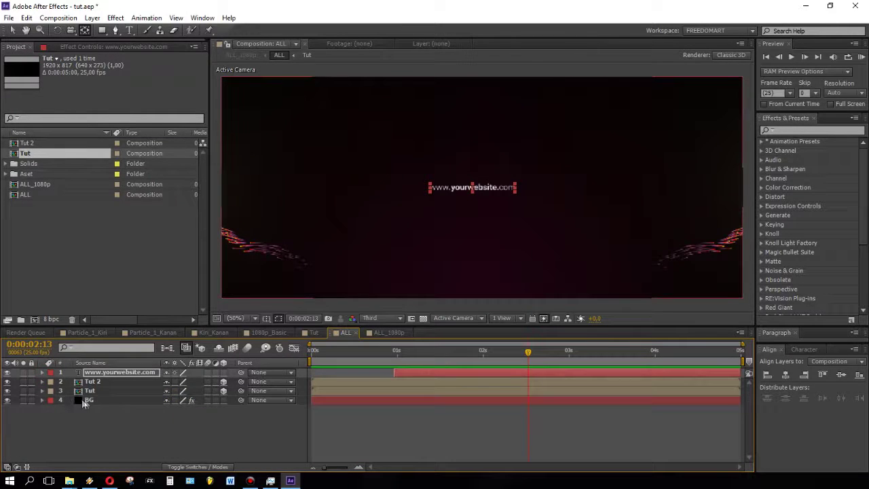
click(89, 400)
click(101, 43)
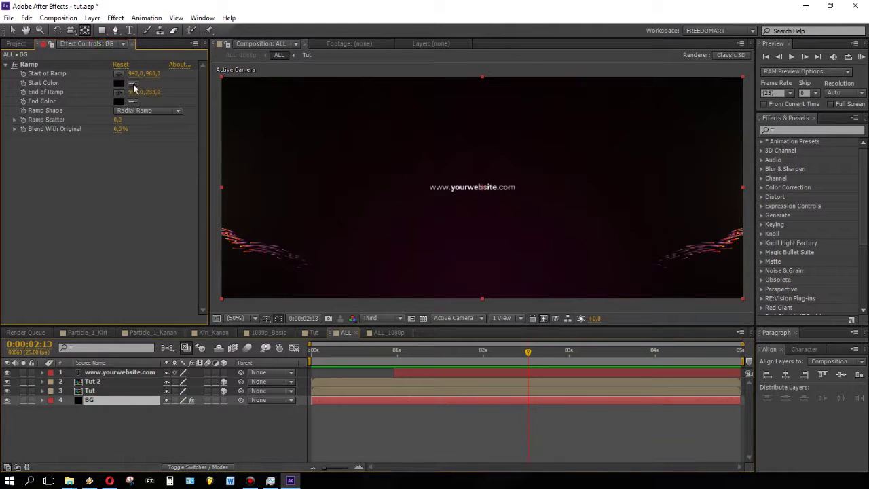
click(242, 241)
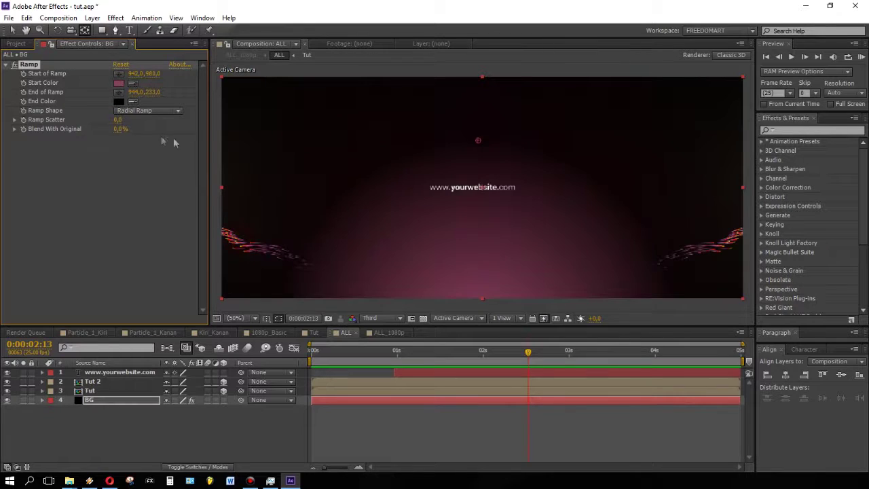
click(118, 83)
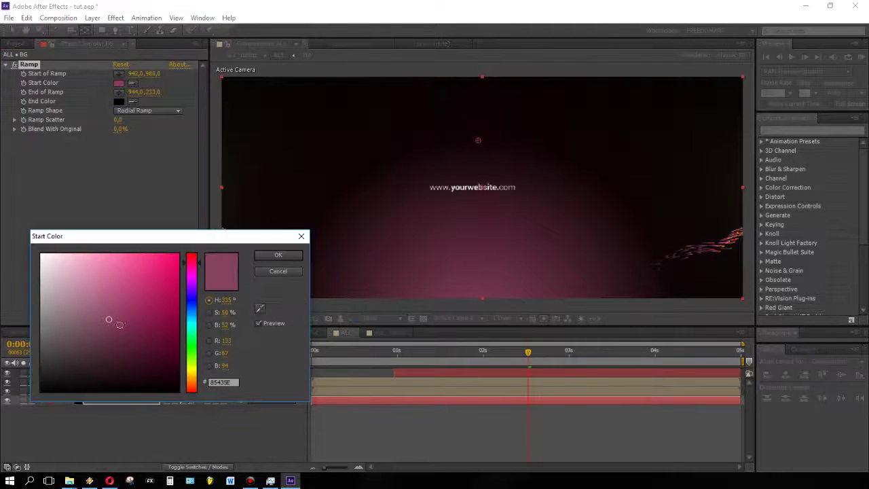
mouse_move(105, 323)
mouse_down()
mouse_move(177, 380)
mouse_move(142, 389)
mouse_move(217, 372)
mouse_up()
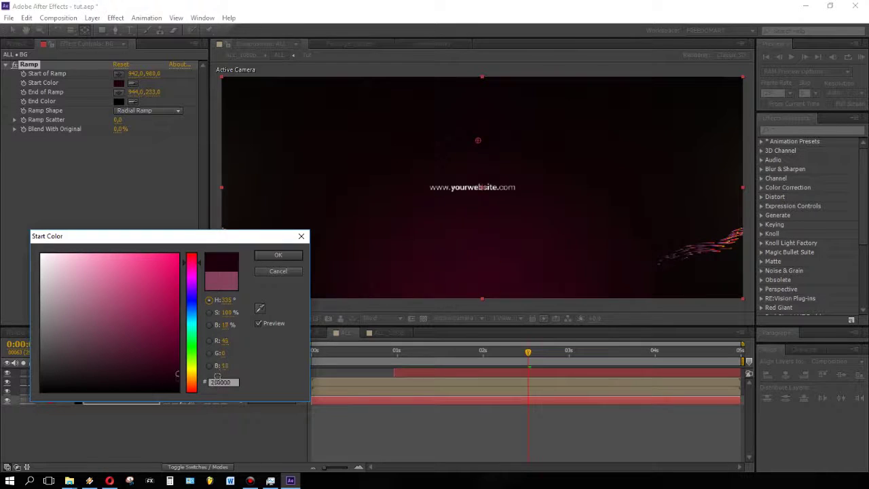
click(279, 255)
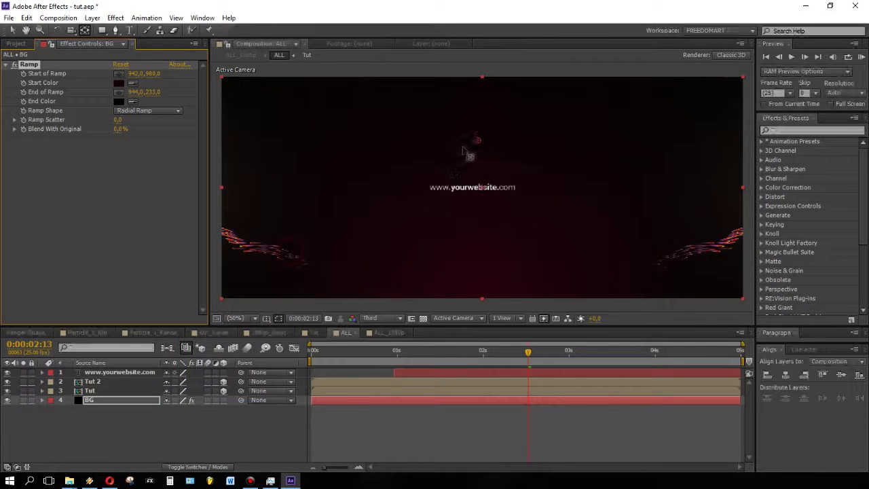
Move the Ramp end point to 1008,333, fit the viewer, and preview the result.
key(comma)
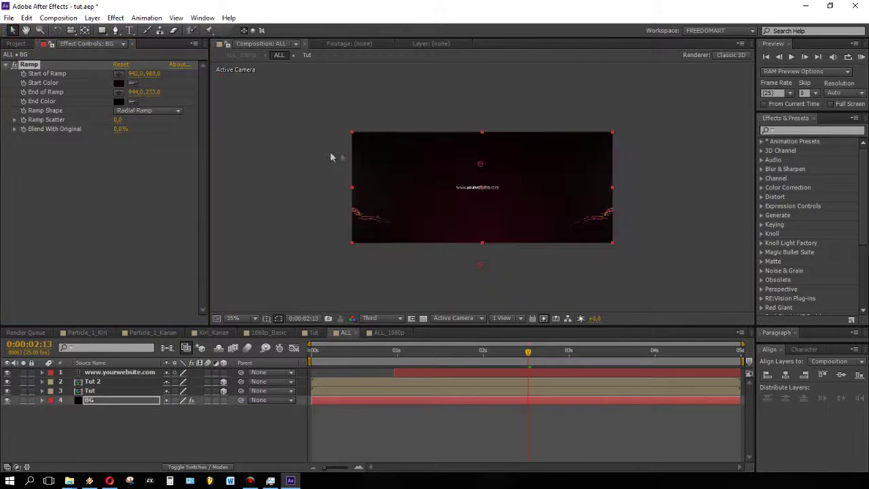
mouse_move(481, 165)
mouse_down()
mouse_move(495, 114)
mouse_move(495, 141)
mouse_up()
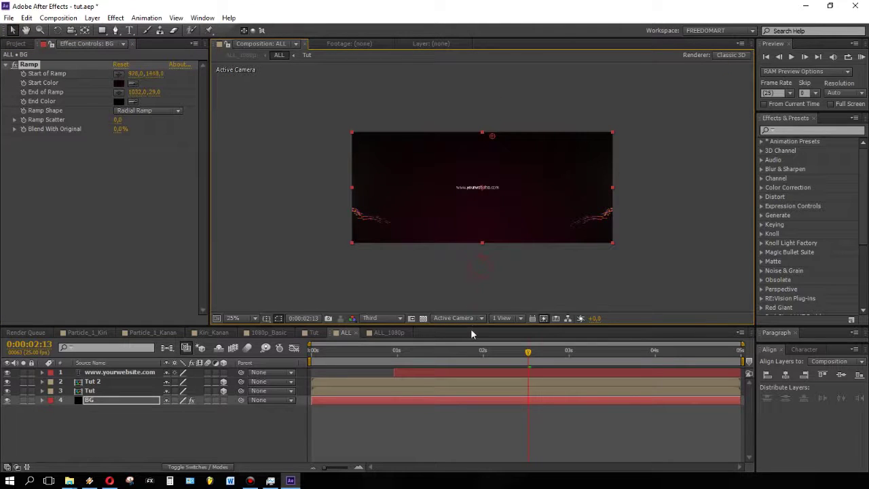
drag(492, 136, 489, 187)
click(489, 111)
key(period)
click(234, 318)
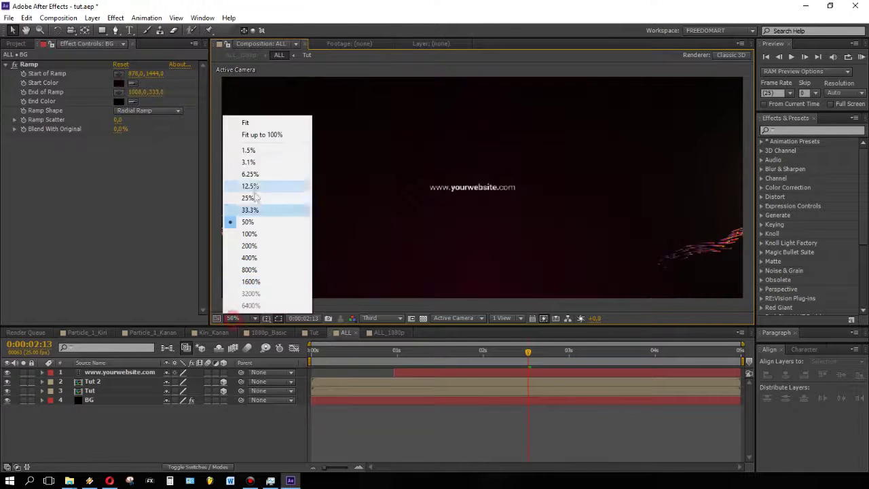
click(249, 124)
click(862, 57)
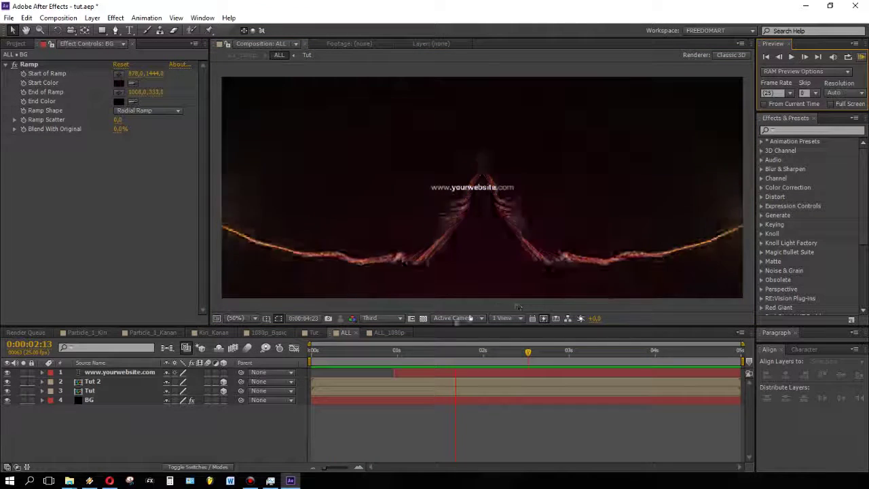
click(397, 337)
click(394, 334)
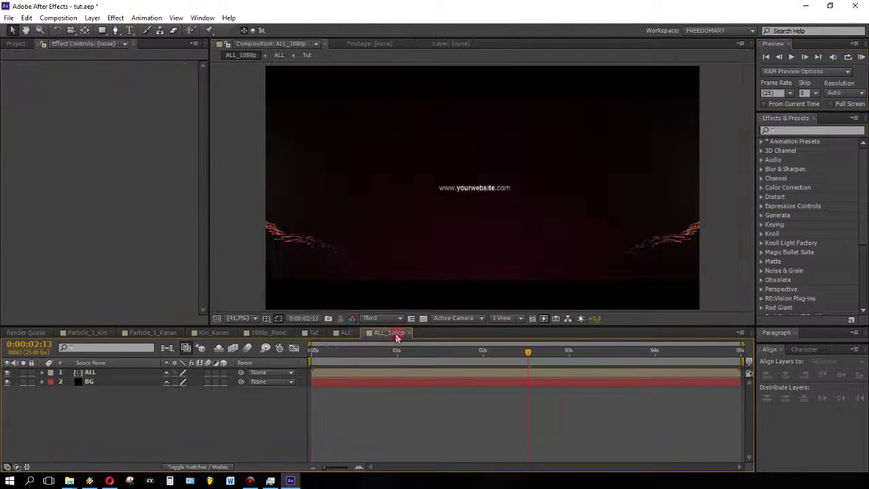
Queue ALL_1080p for rendering as H.264 to ALL_1080p.mp4, then minimise After Effects.
drag(353, 358, 746, 364)
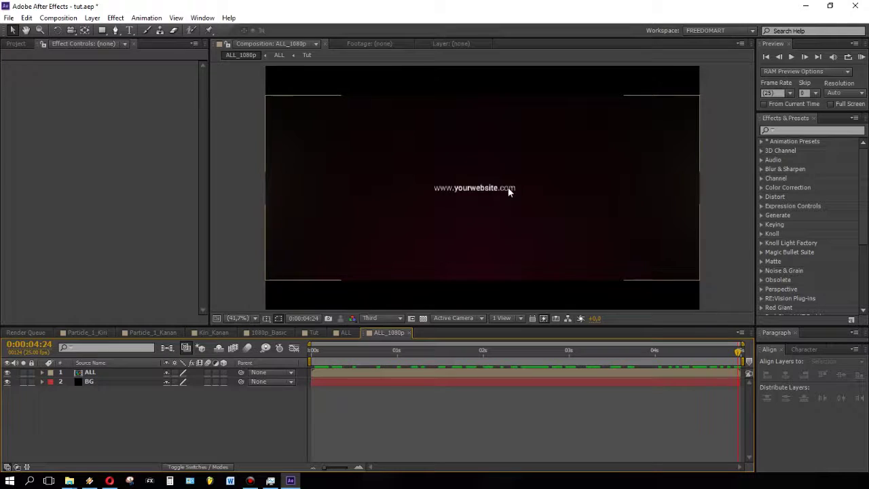
click(68, 18)
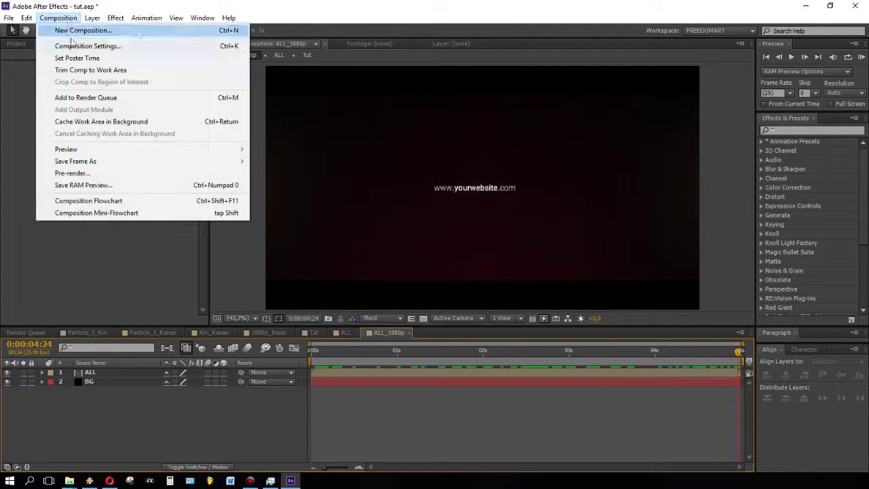
click(152, 99)
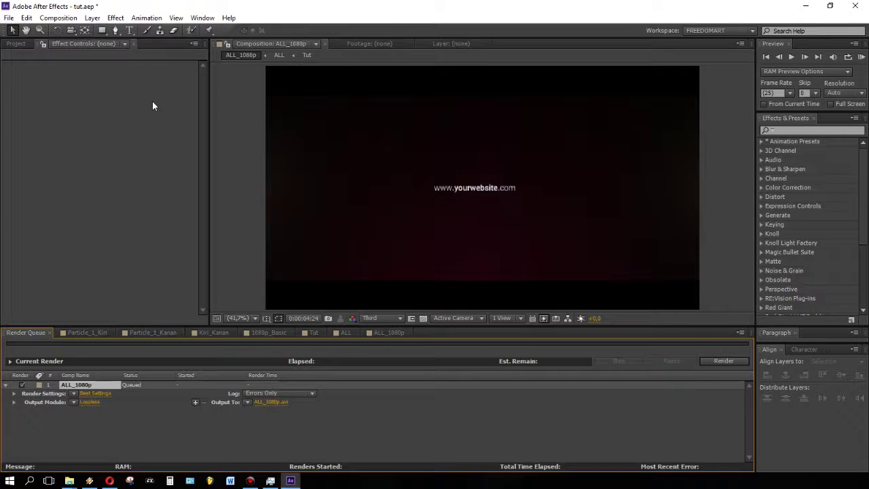
click(75, 402)
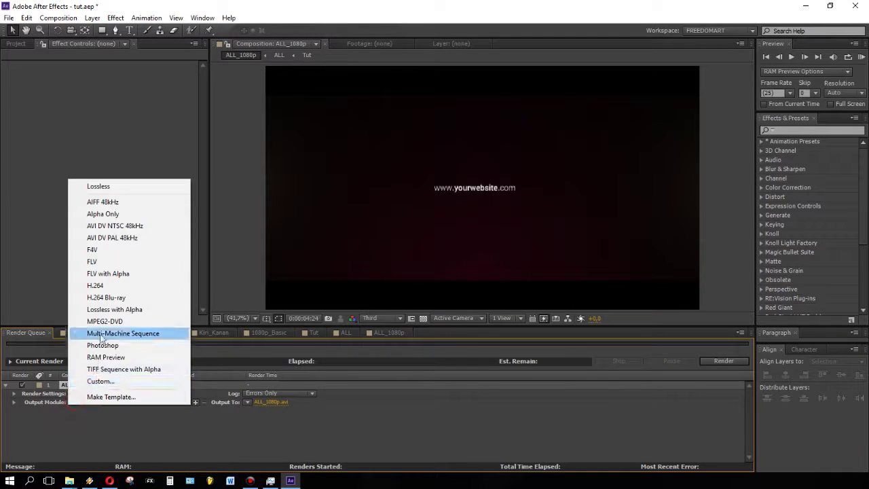
click(104, 290)
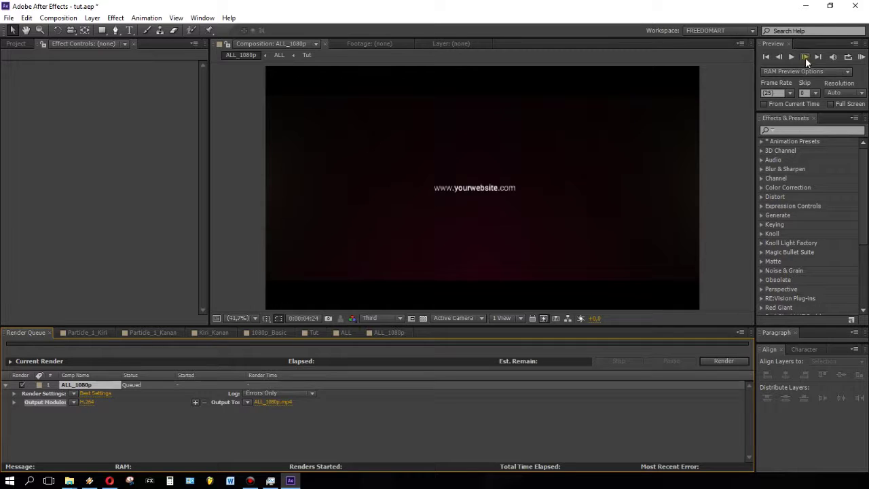
click(806, 5)
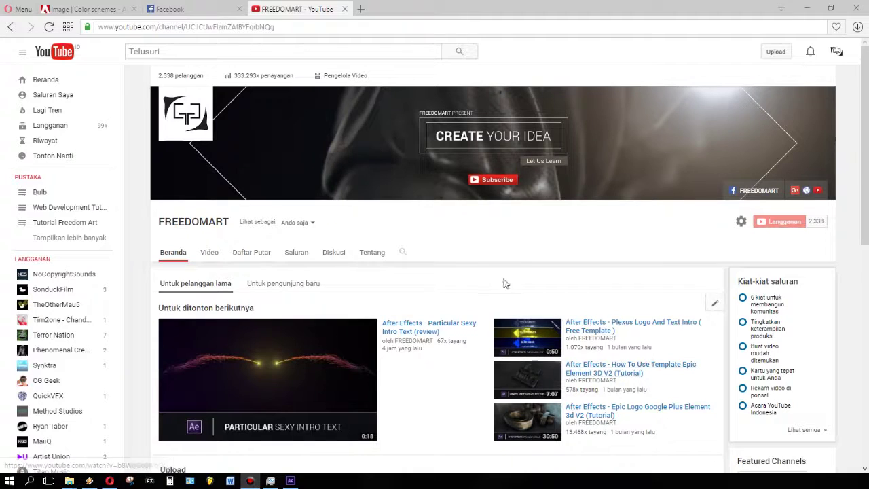
Switch to the Facebook tab to show the news feed.
click(192, 13)
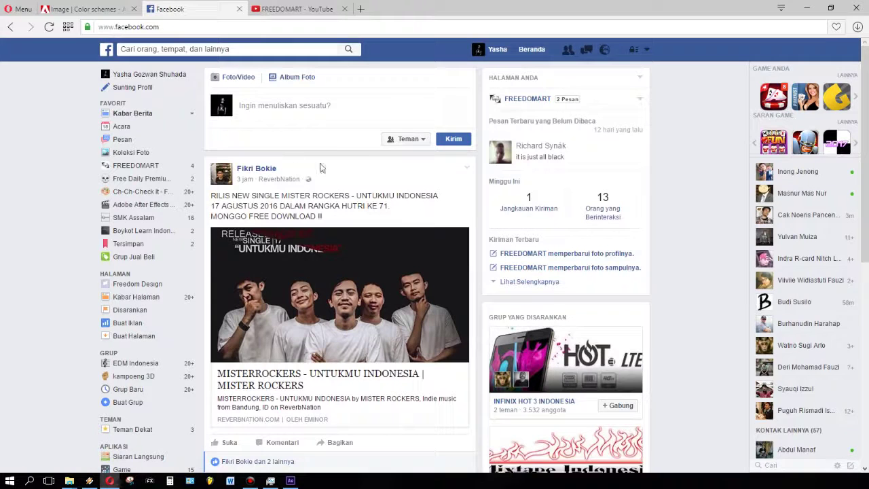
Go to your own Facebook profile, then pick another page from the account menu.
click(499, 52)
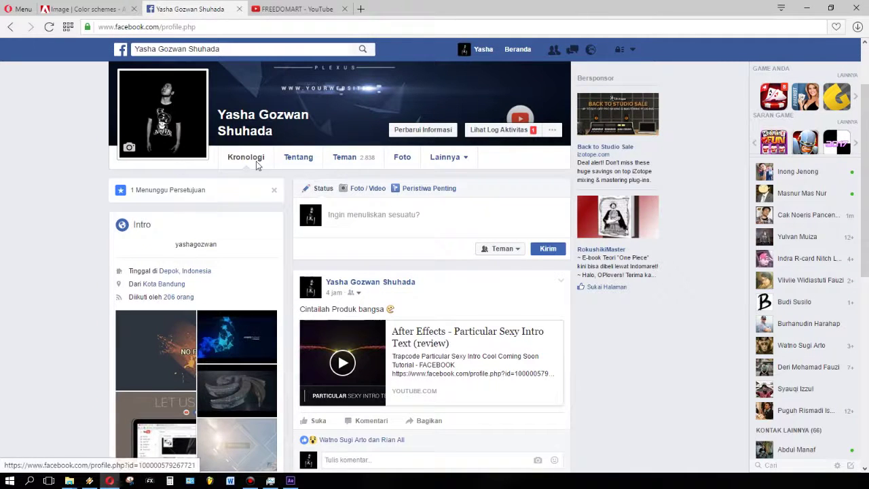
click(634, 51)
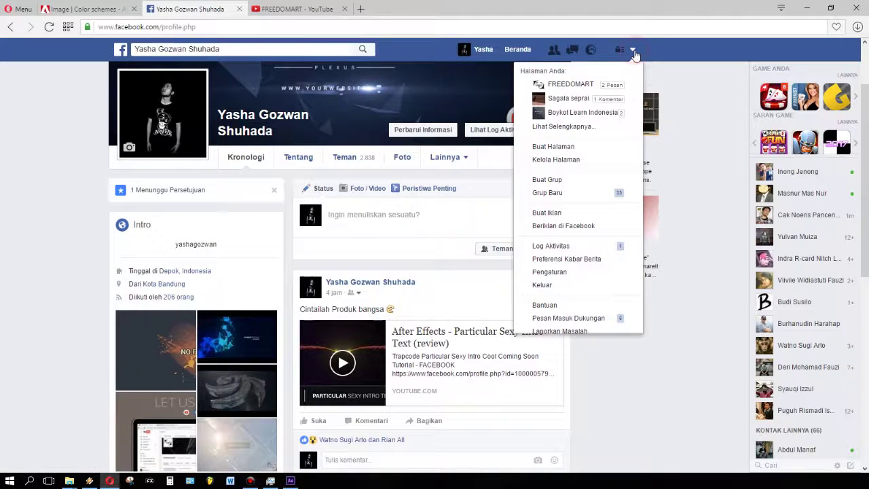
click(606, 85)
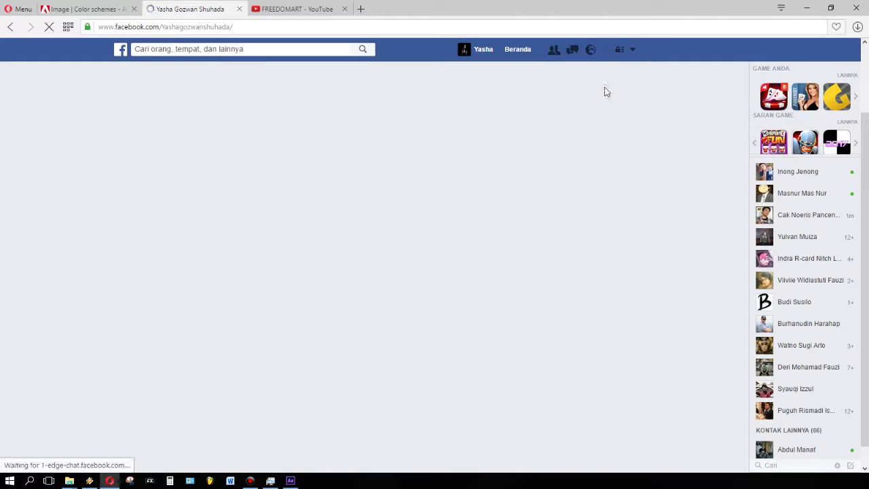